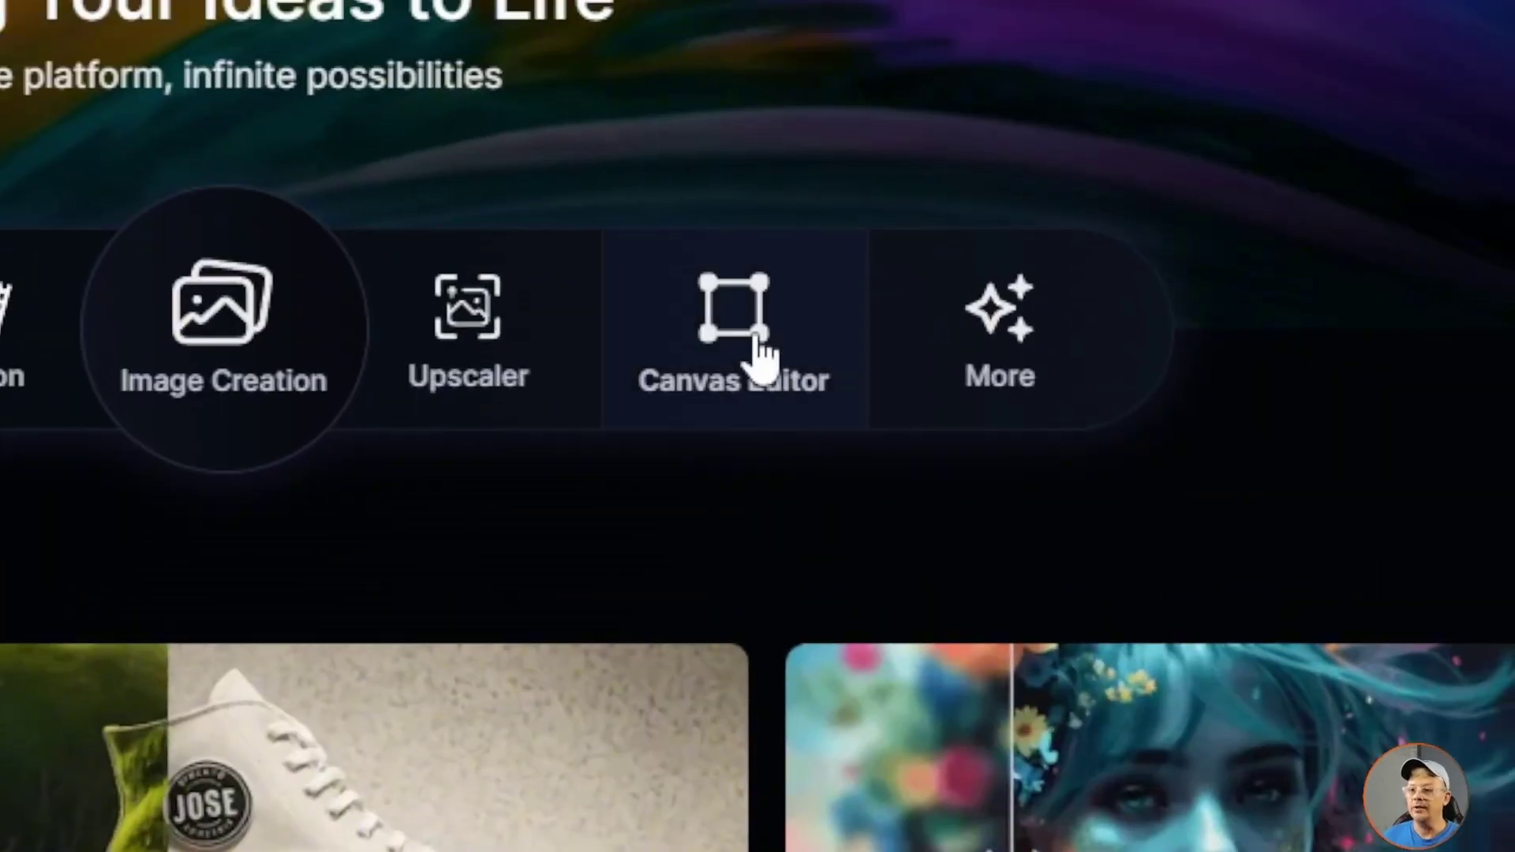
# - Open the Canvas Editor, showing an empty 512 × 512 frame in Inpaint / Outpaint mode
pyautogui.click(758, 333)
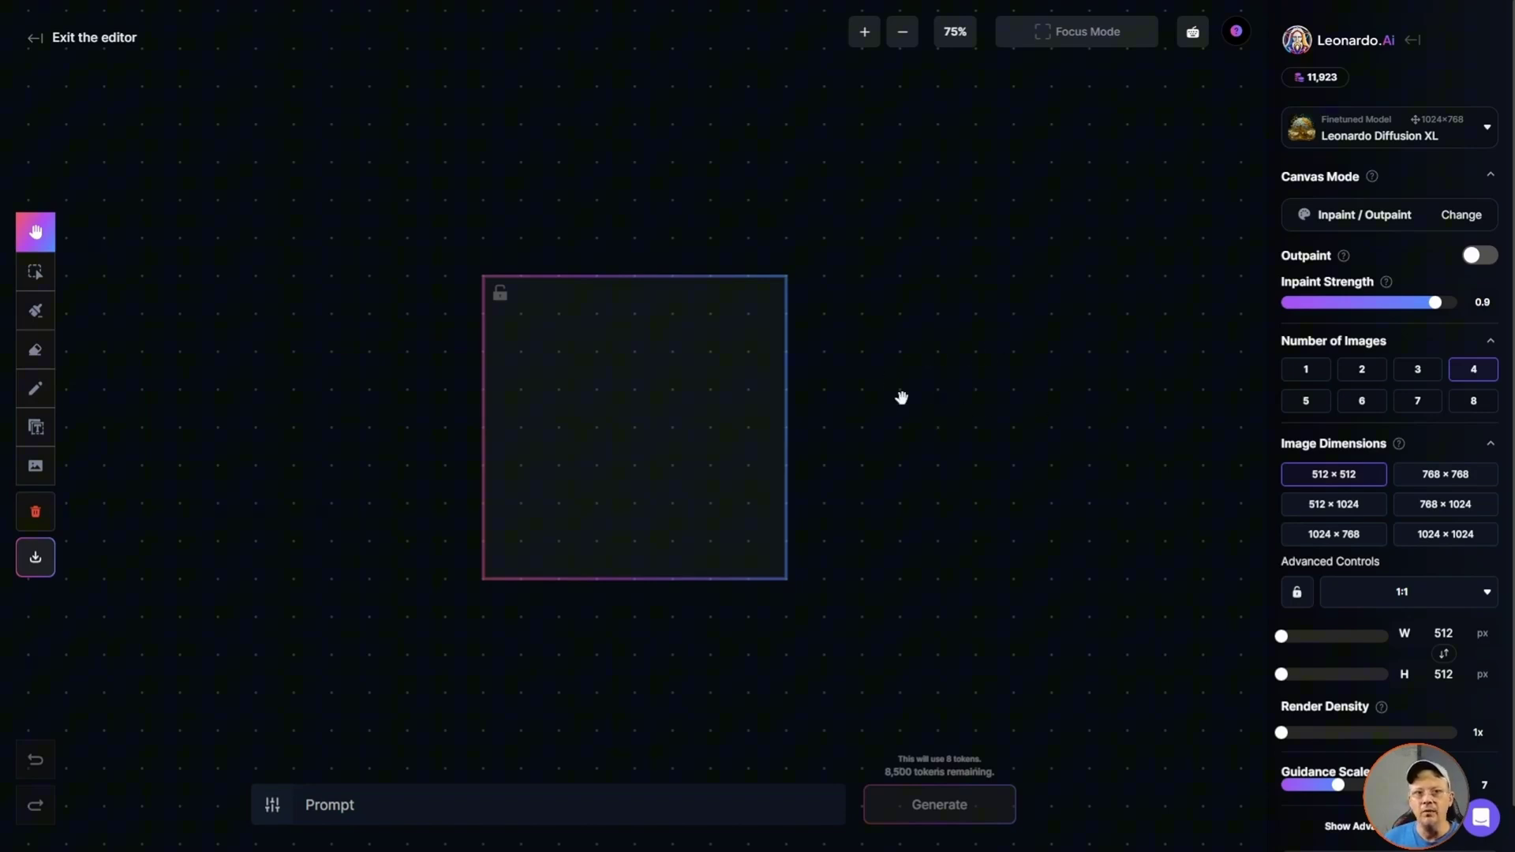
# - Place the generated forest scene with the faceless park ranger on the canvas, taken from Your Generations
pyautogui.scroll(-1, 922, 392)
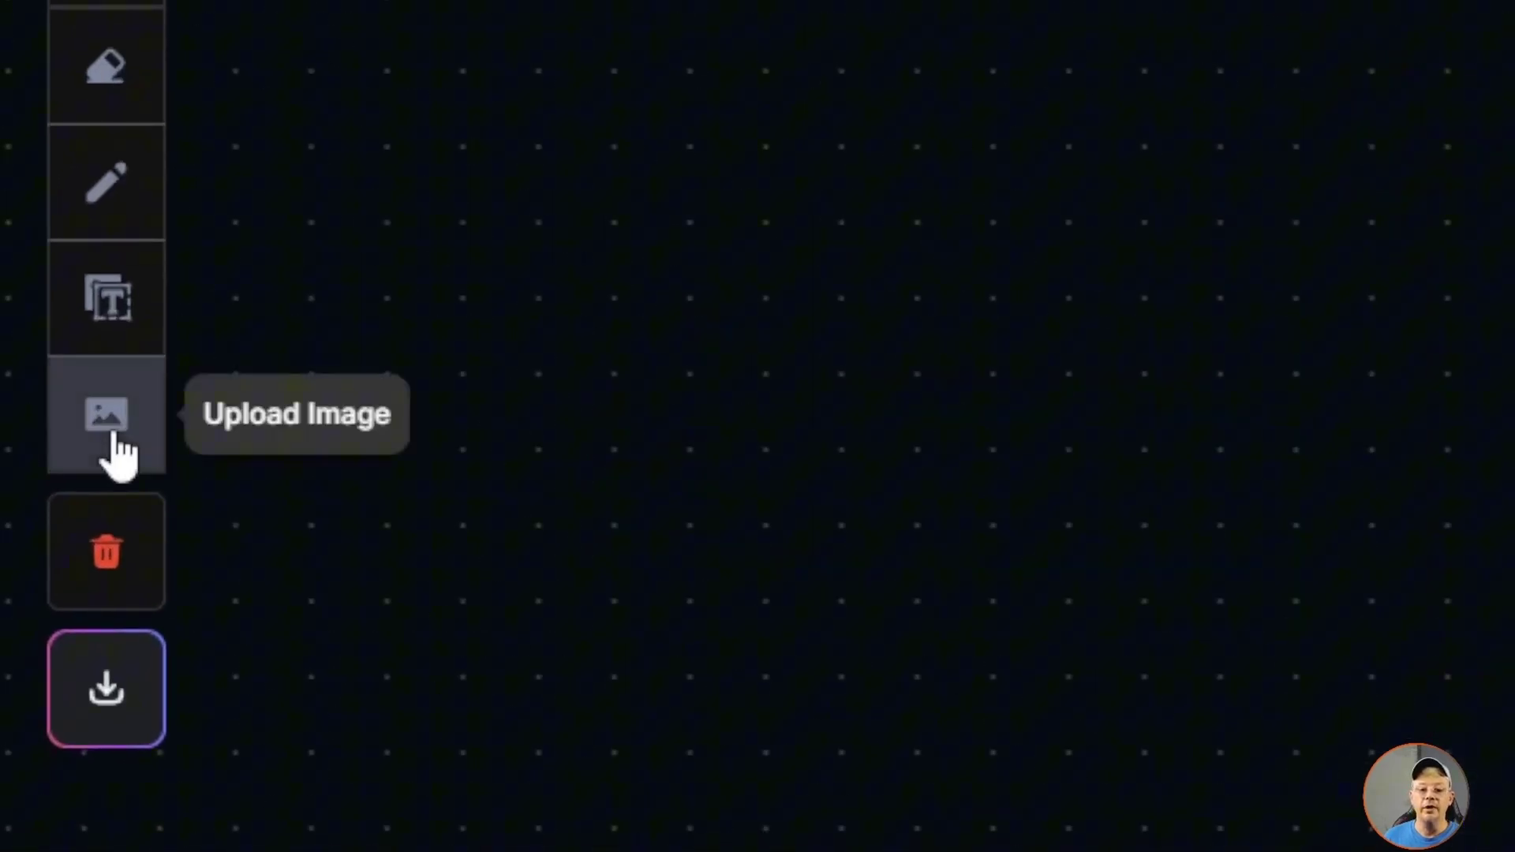
pyautogui.click(115, 436)
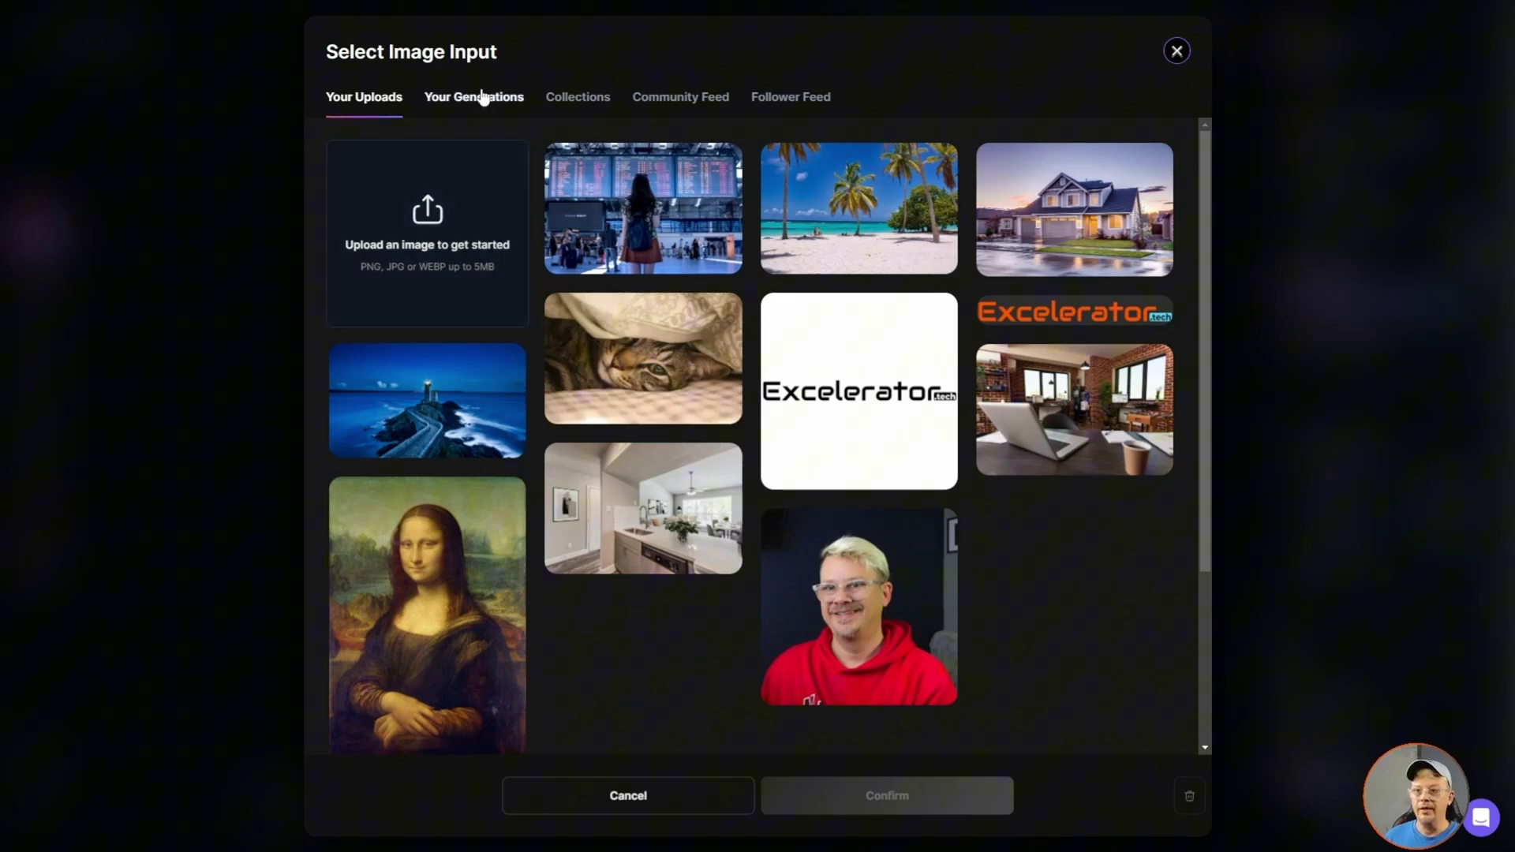
pyautogui.click(478, 104)
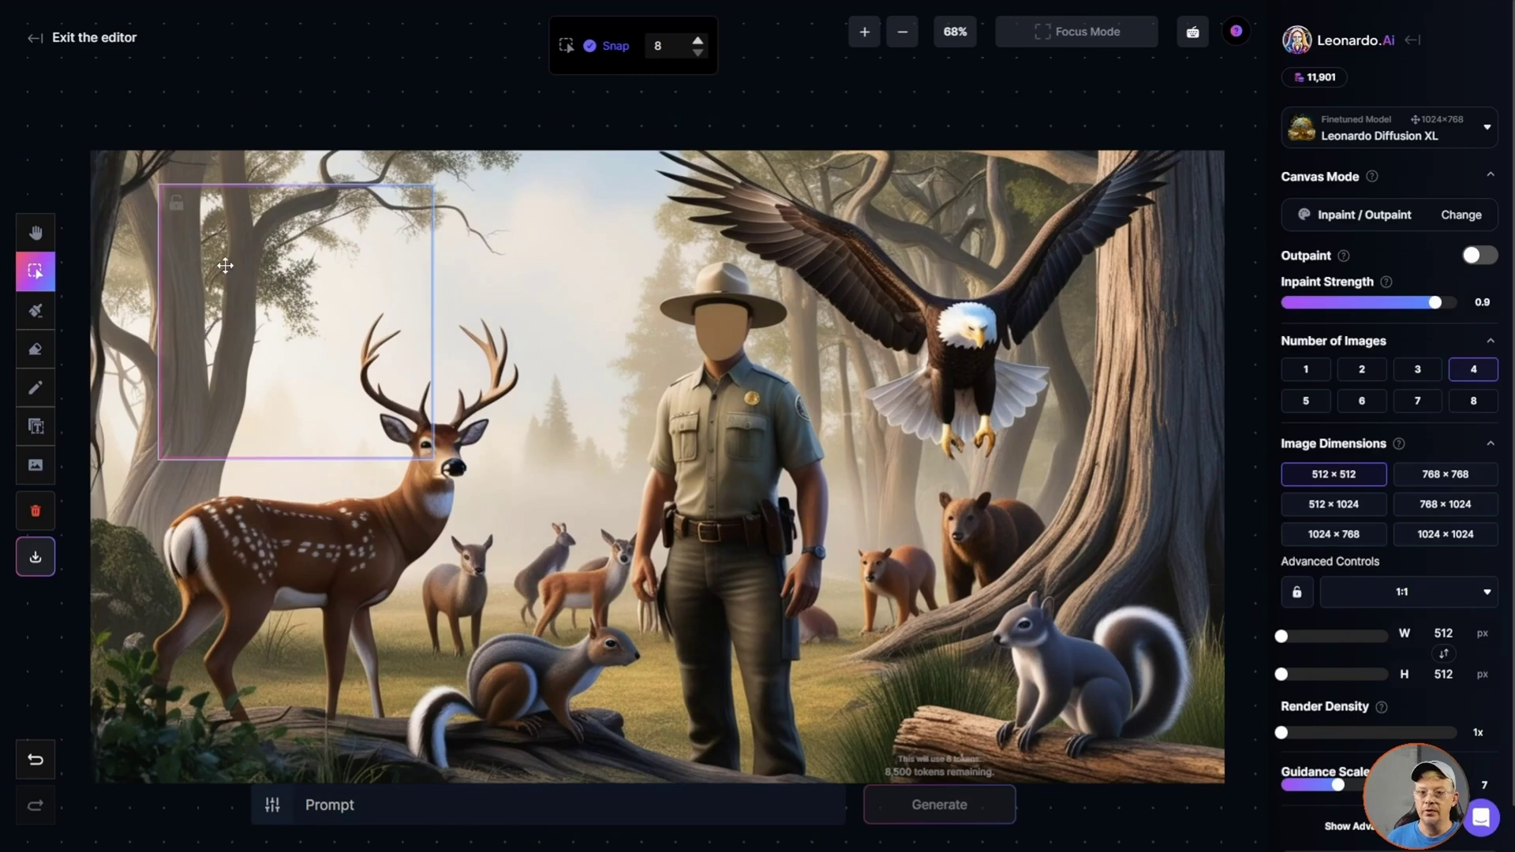
# - Move the frame onto the ranger, mask his blank face, and paste the prompt 'a male park ranger'
pyautogui.moveTo(219, 261)
pyautogui.mouseDown()
pyautogui.moveTo(589, 304)
pyautogui.moveTo(650, 289)
pyautogui.mouseUp()
pyautogui.click(39, 320)
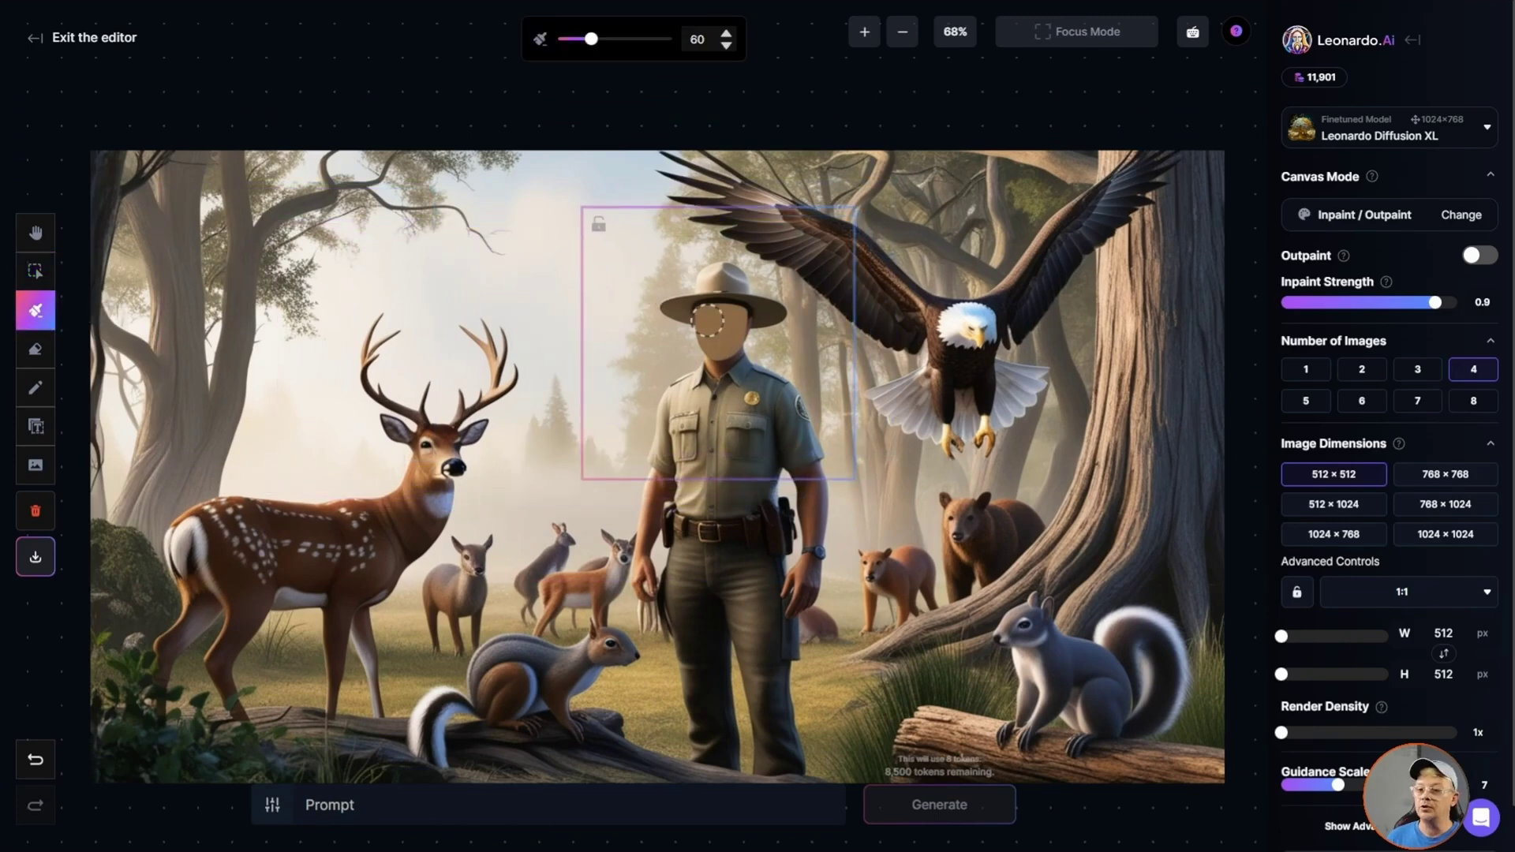
pyautogui.moveTo(701, 320)
pyautogui.mouseDown()
pyautogui.moveTo(737, 329)
pyautogui.moveTo(704, 351)
pyautogui.mouseUp()
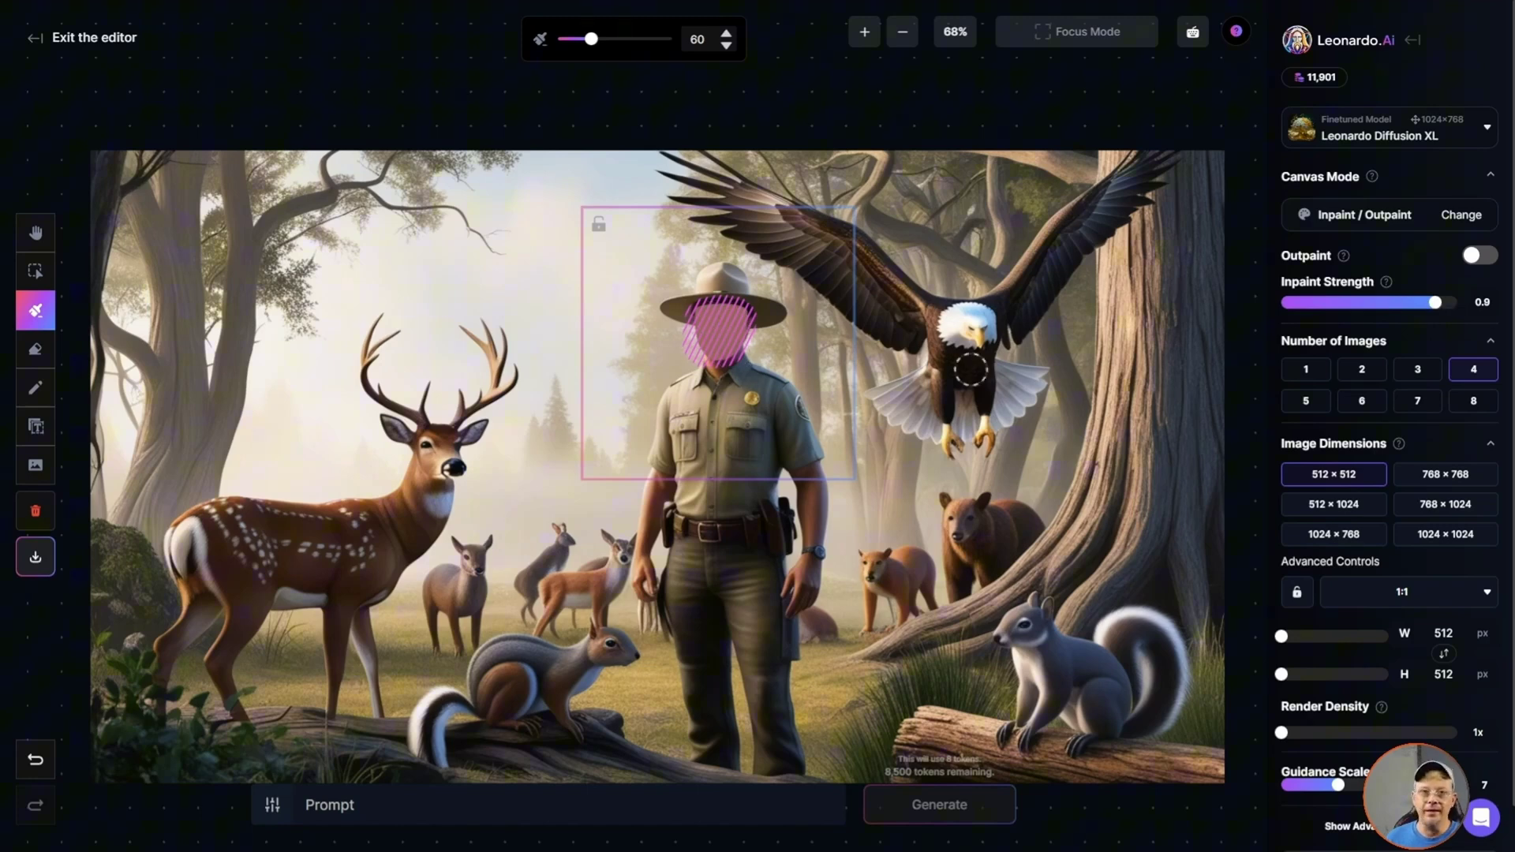
pyautogui.write('a male park ranger')
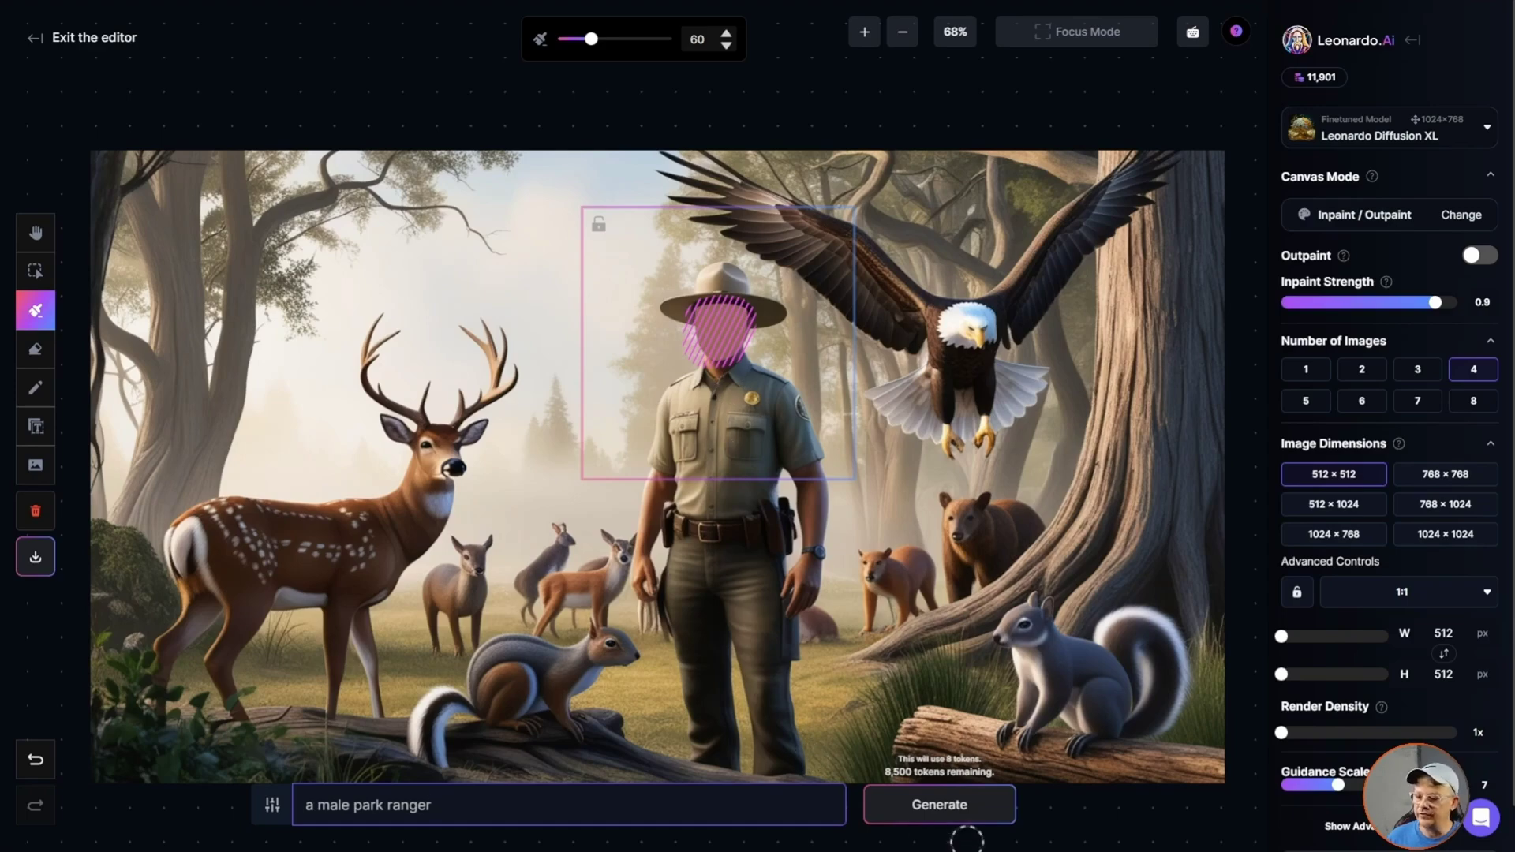
pyautogui.click(939, 805)
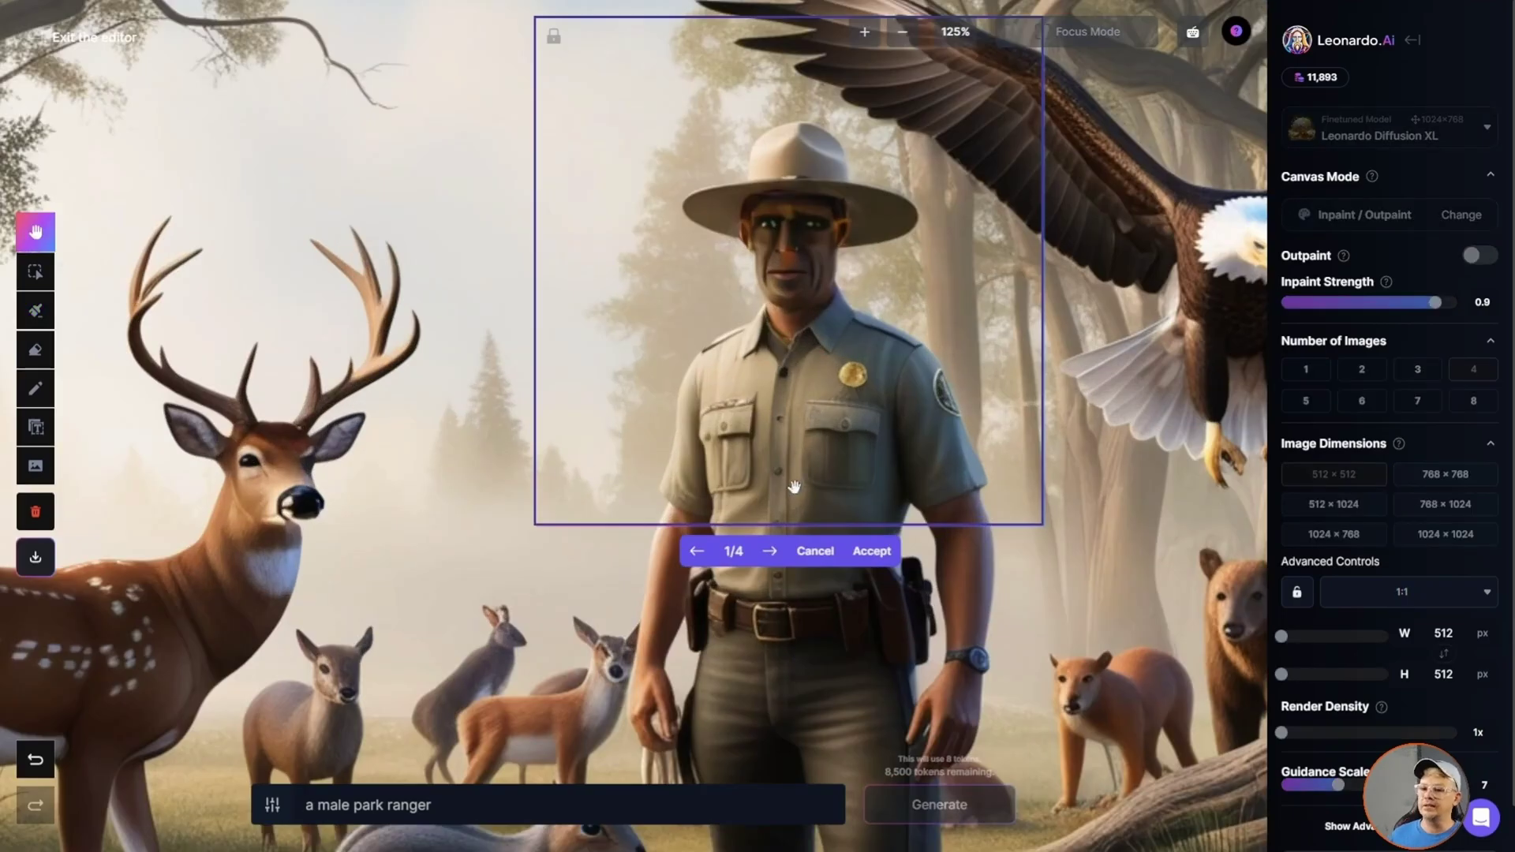
pyautogui.click(770, 553)
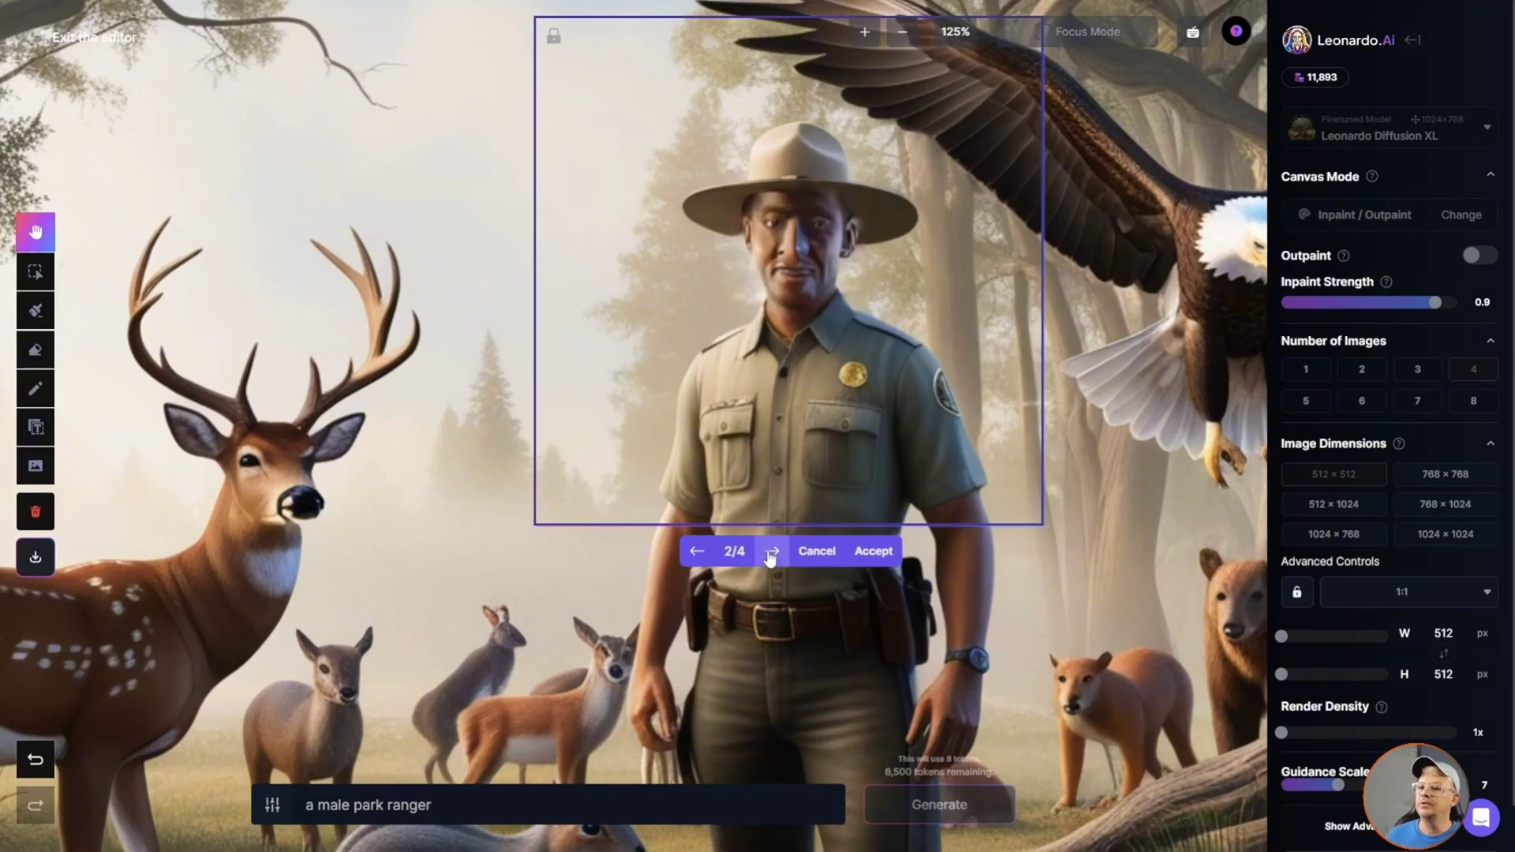
pyautogui.click(770, 552)
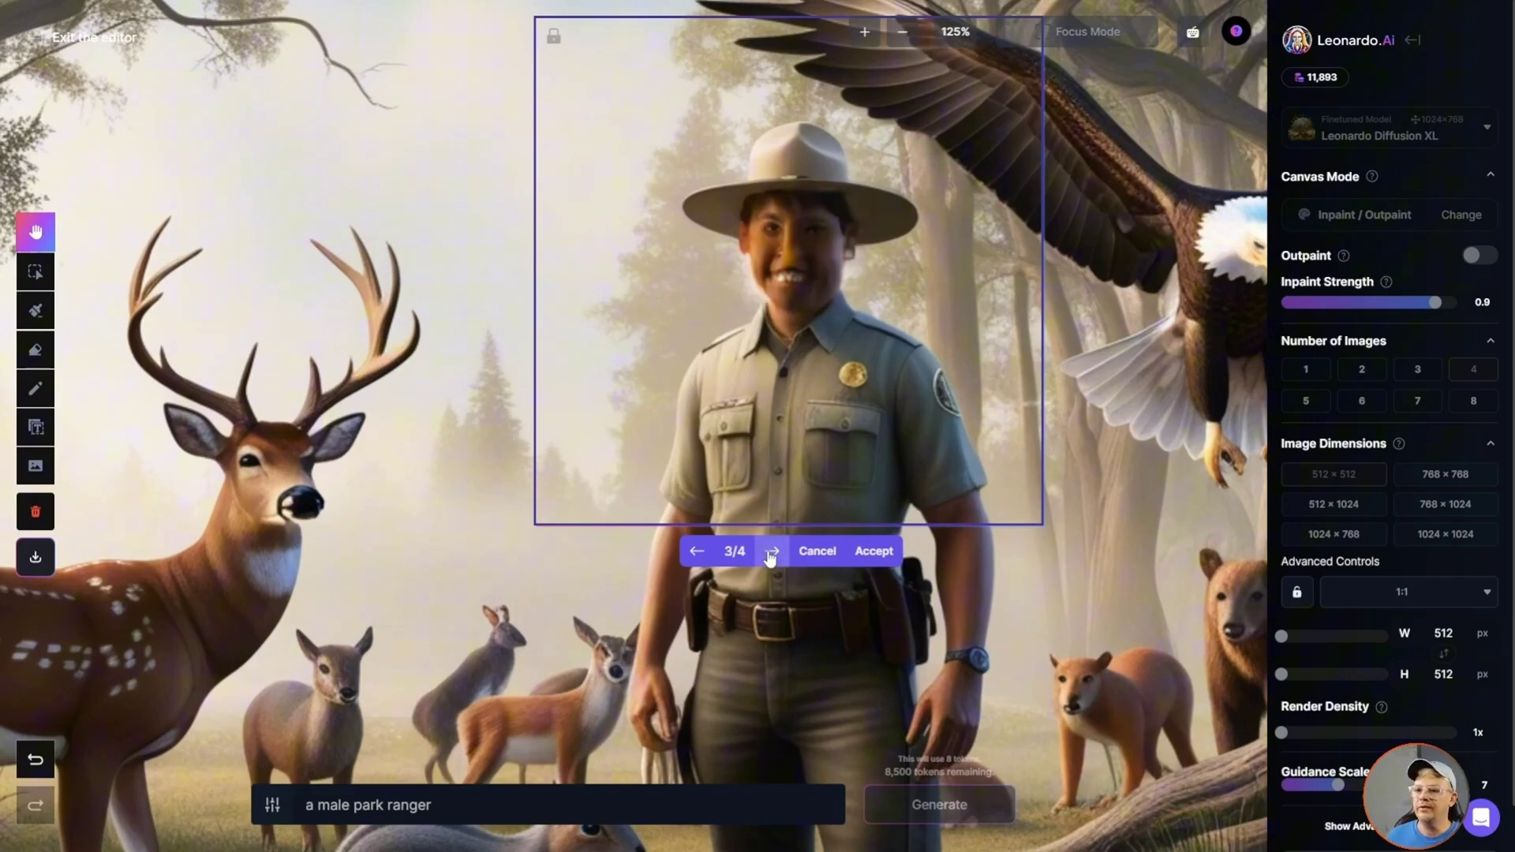
pyautogui.click(770, 552)
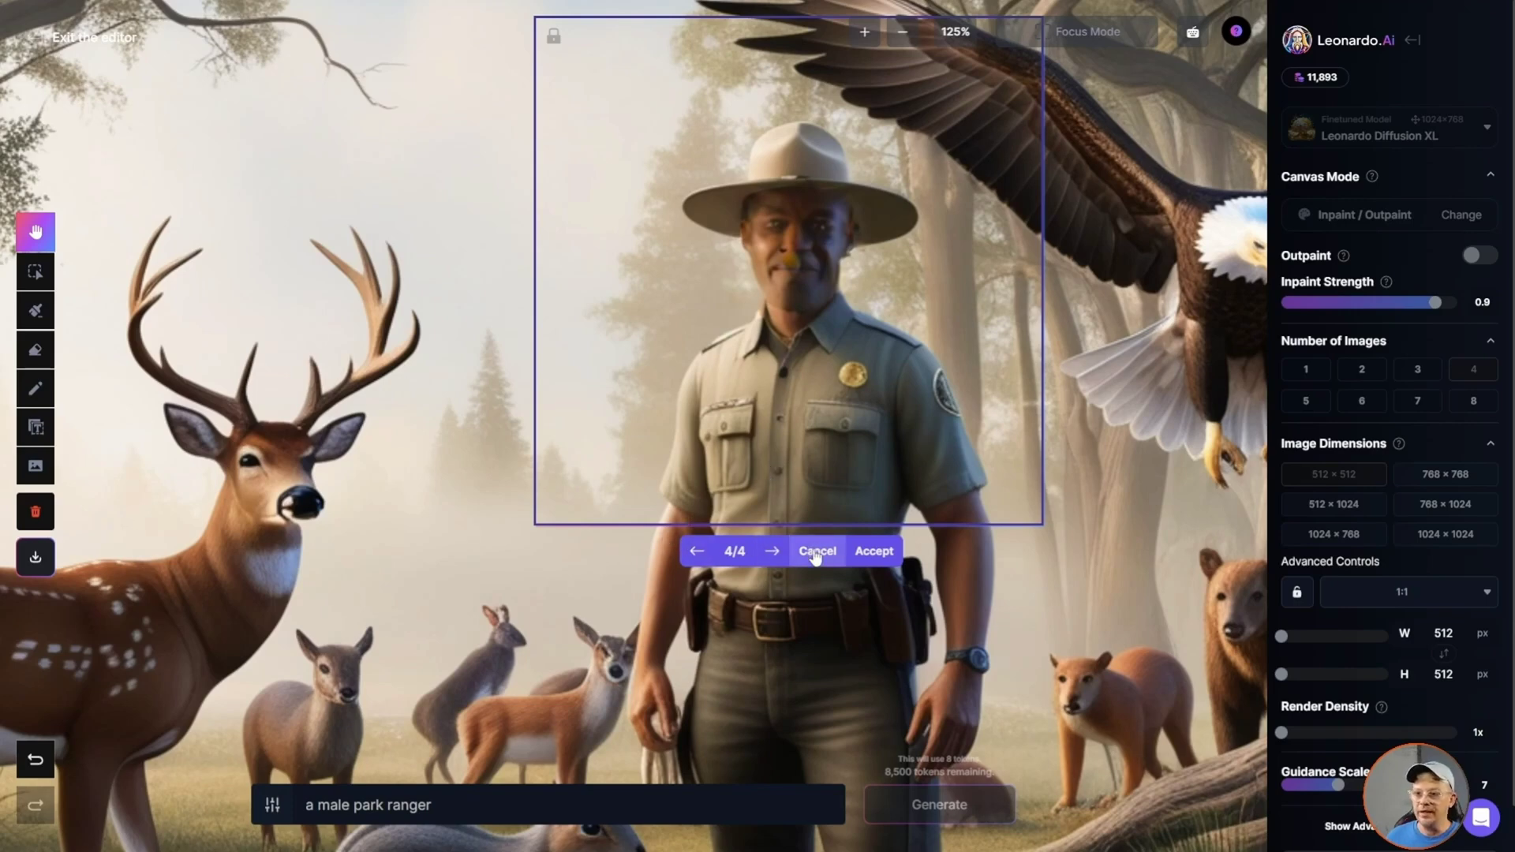
pyautogui.click(815, 551)
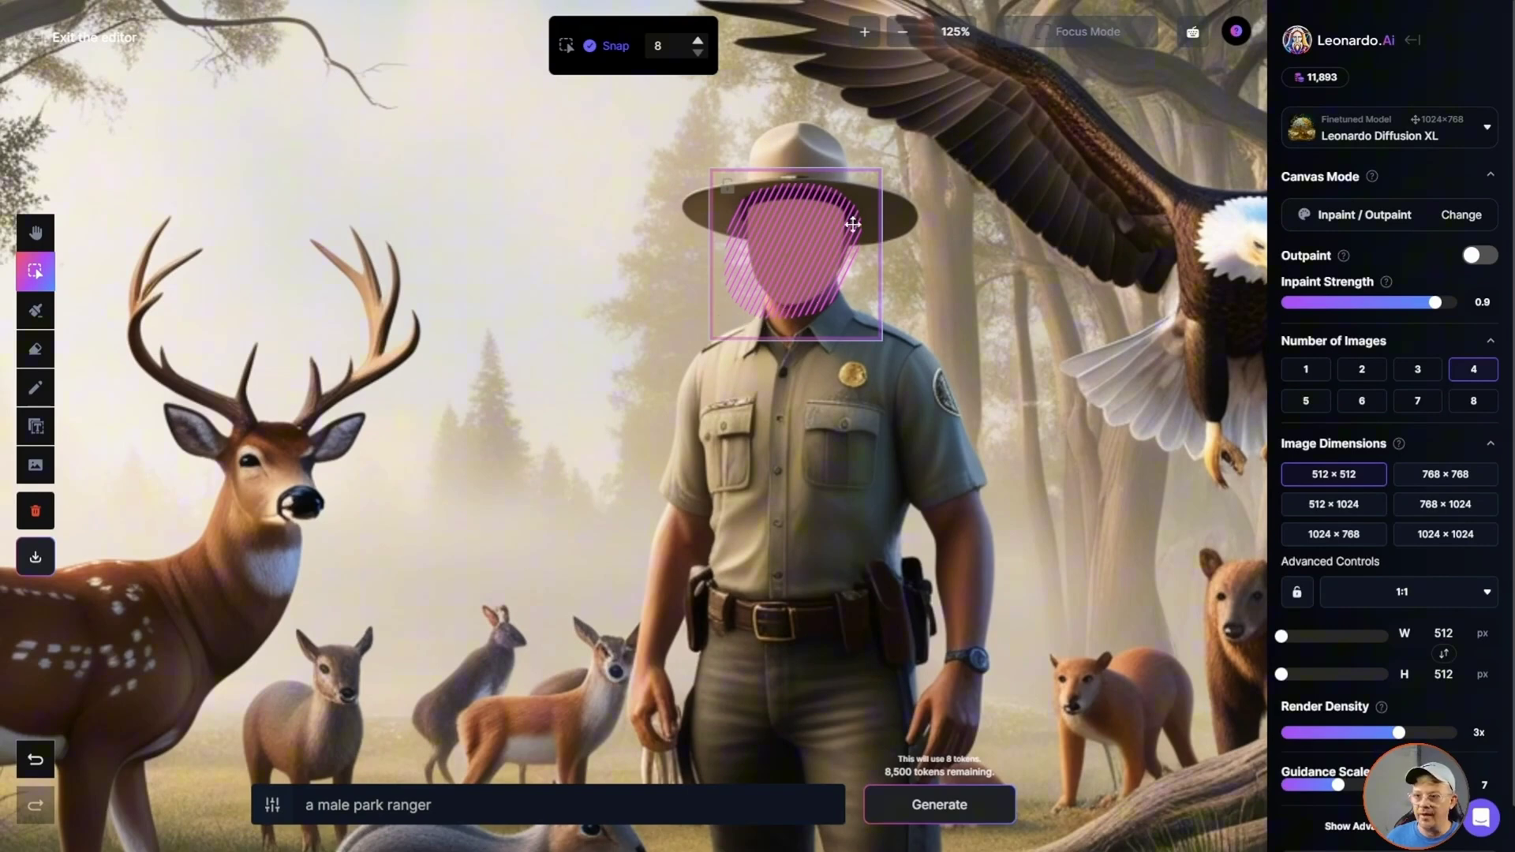
# - Generate four new ranger faces at 3x render density and preview them through to the fourth
pyautogui.click(946, 815)
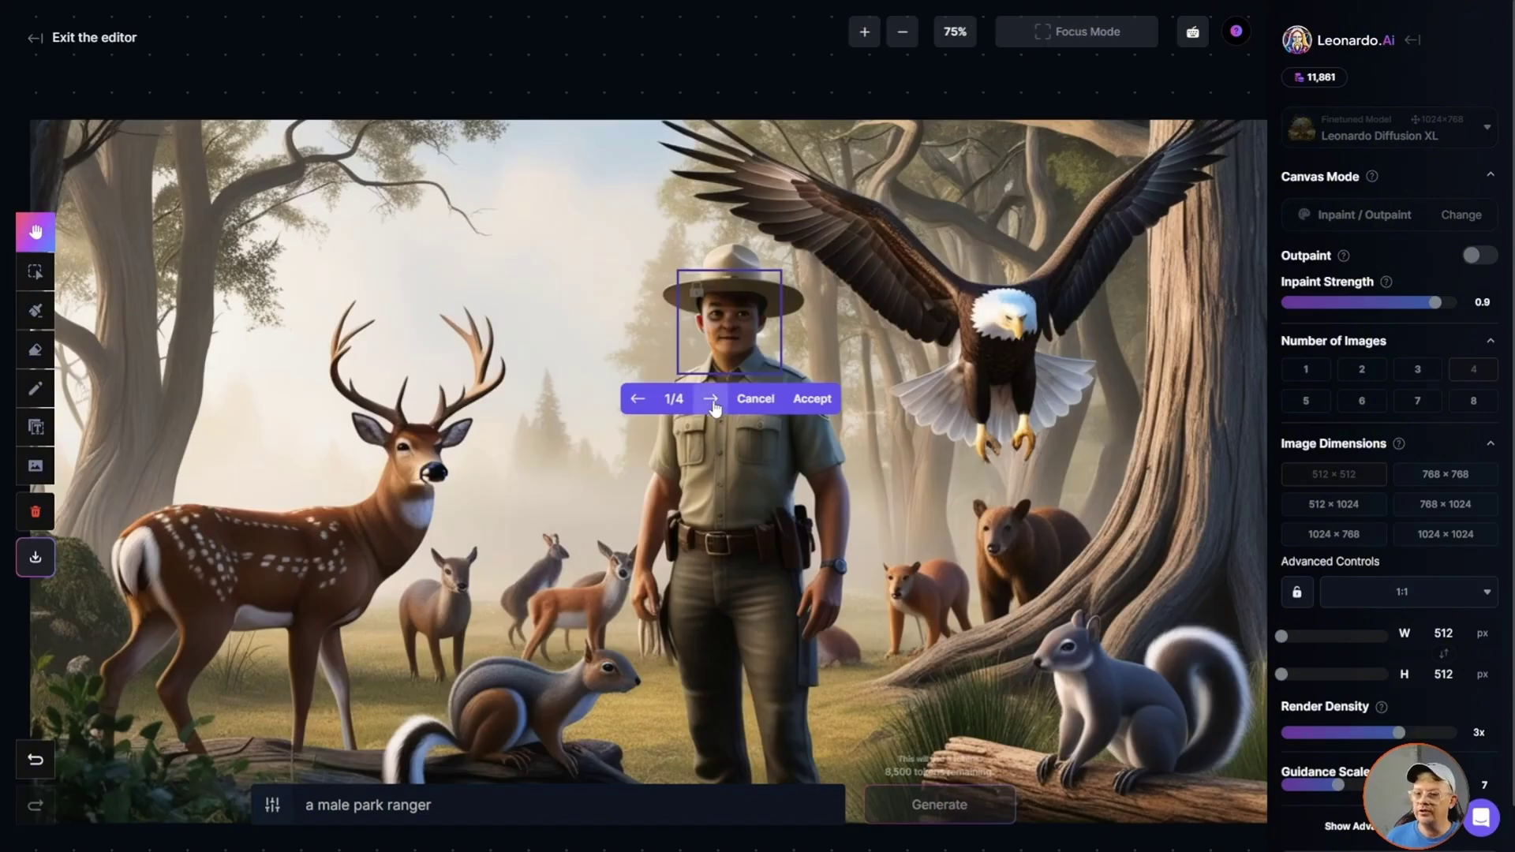
pyautogui.click(711, 400)
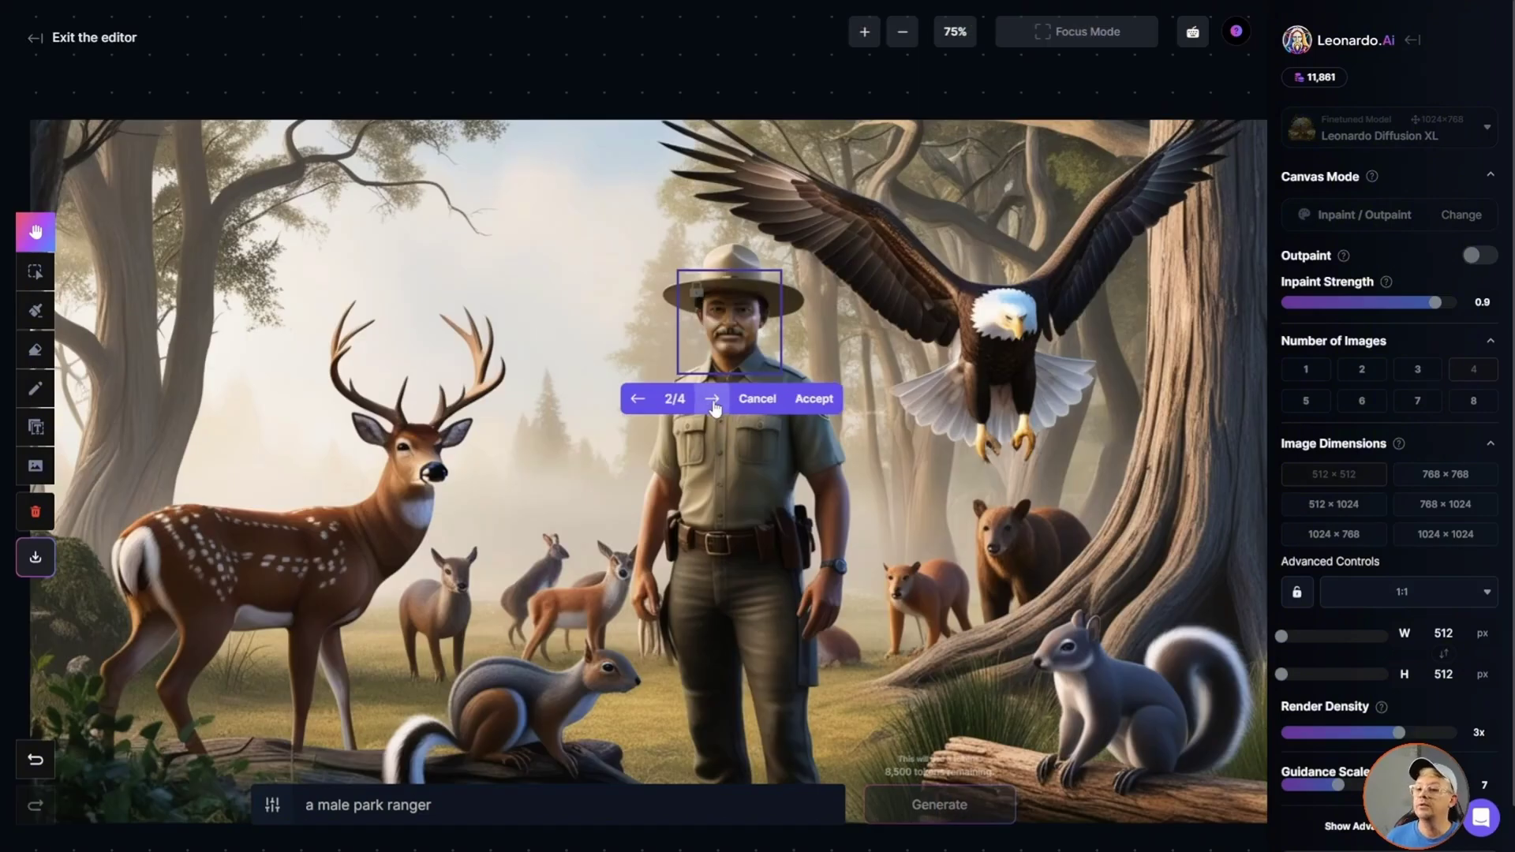
pyautogui.click(713, 400)
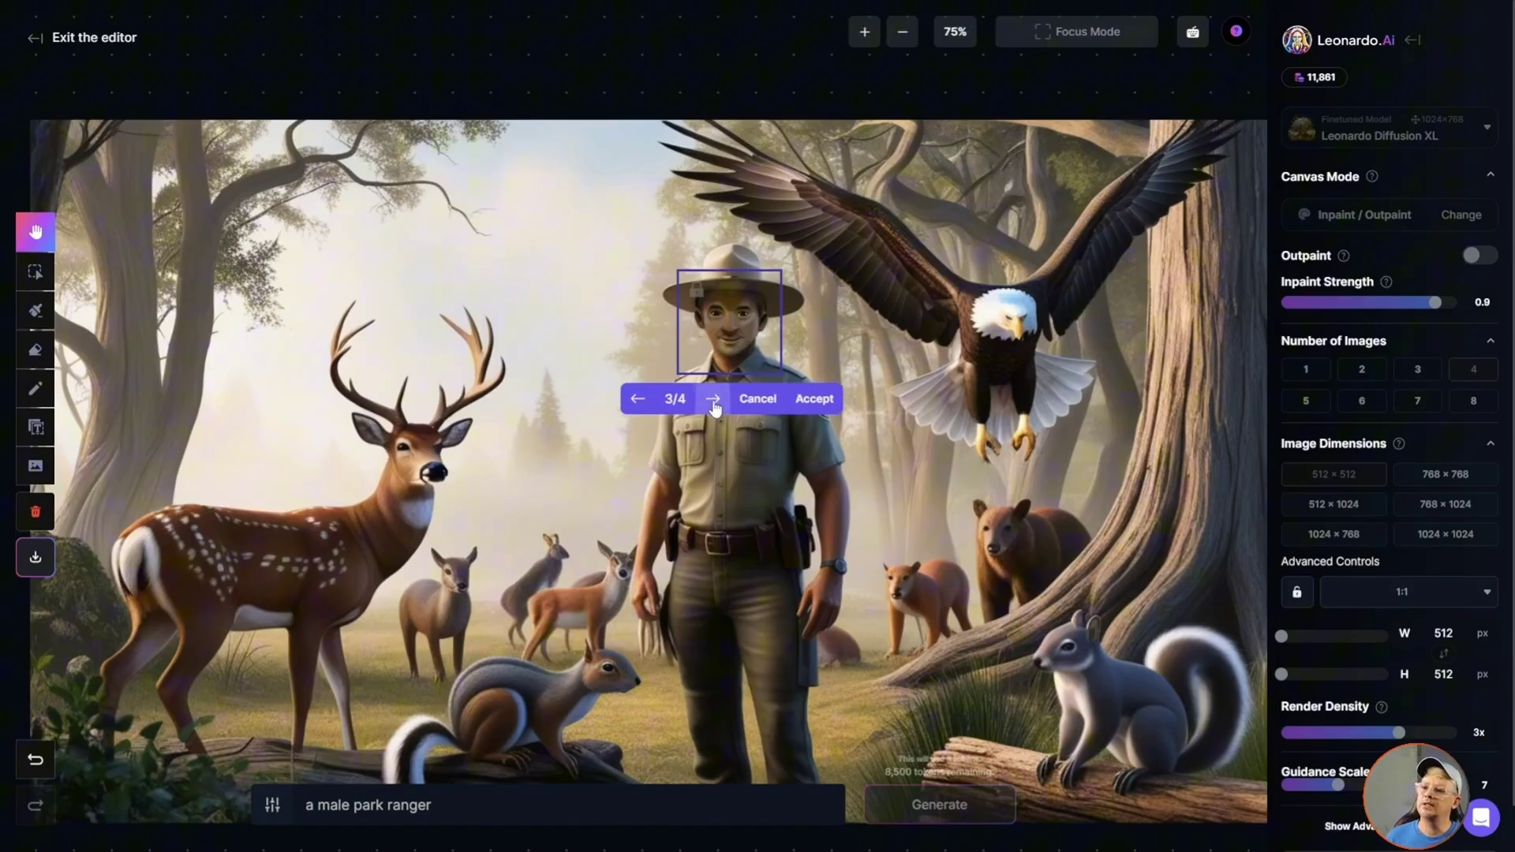
pyautogui.click(713, 400)
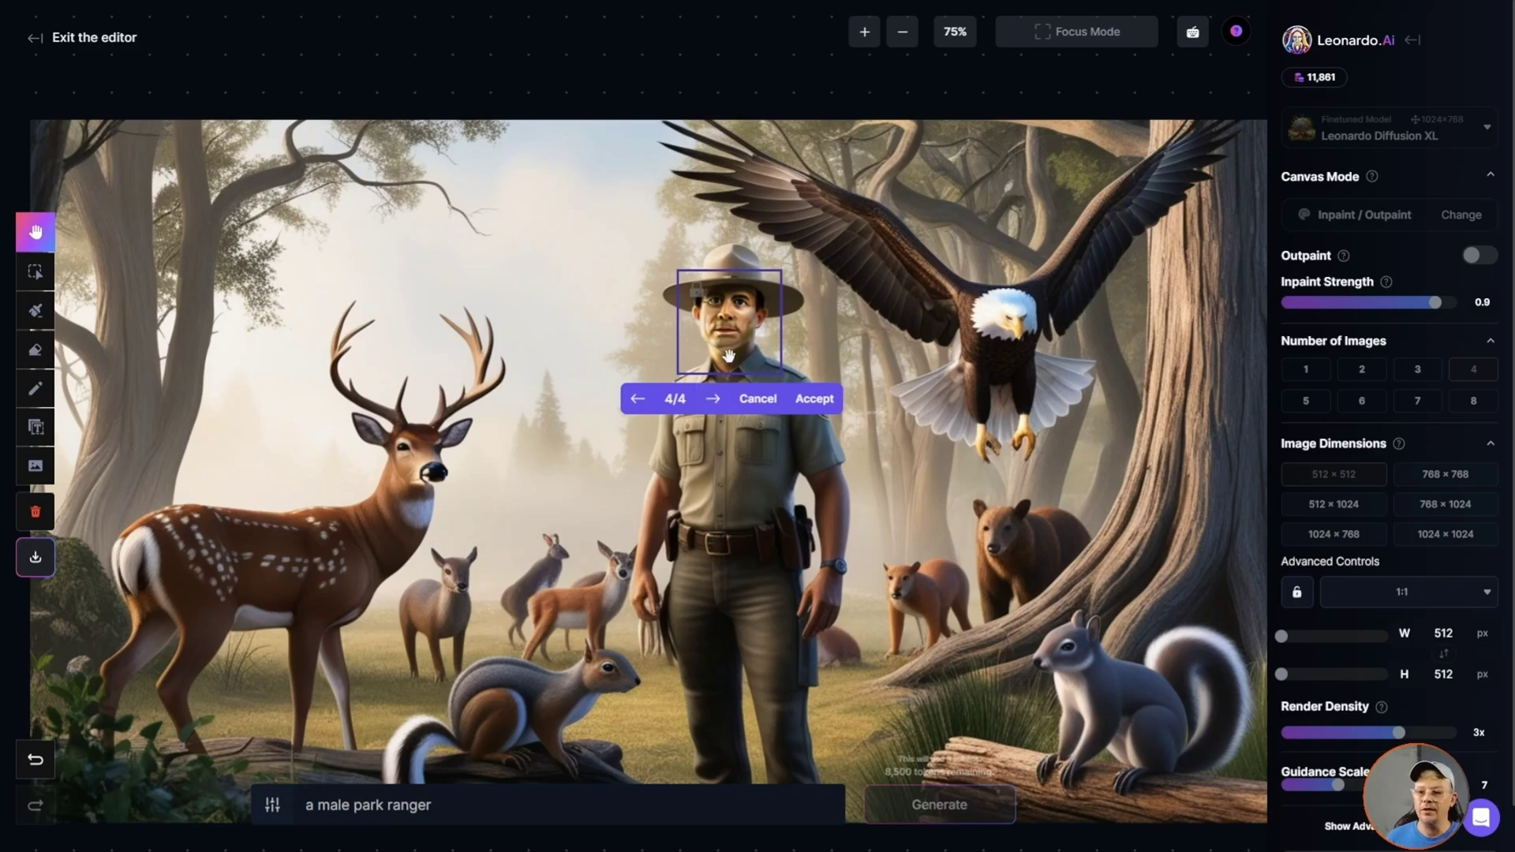
# - Accept the fourth face, mask it again, and lower the inpaint strength to 0.7
pyautogui.click(816, 401)
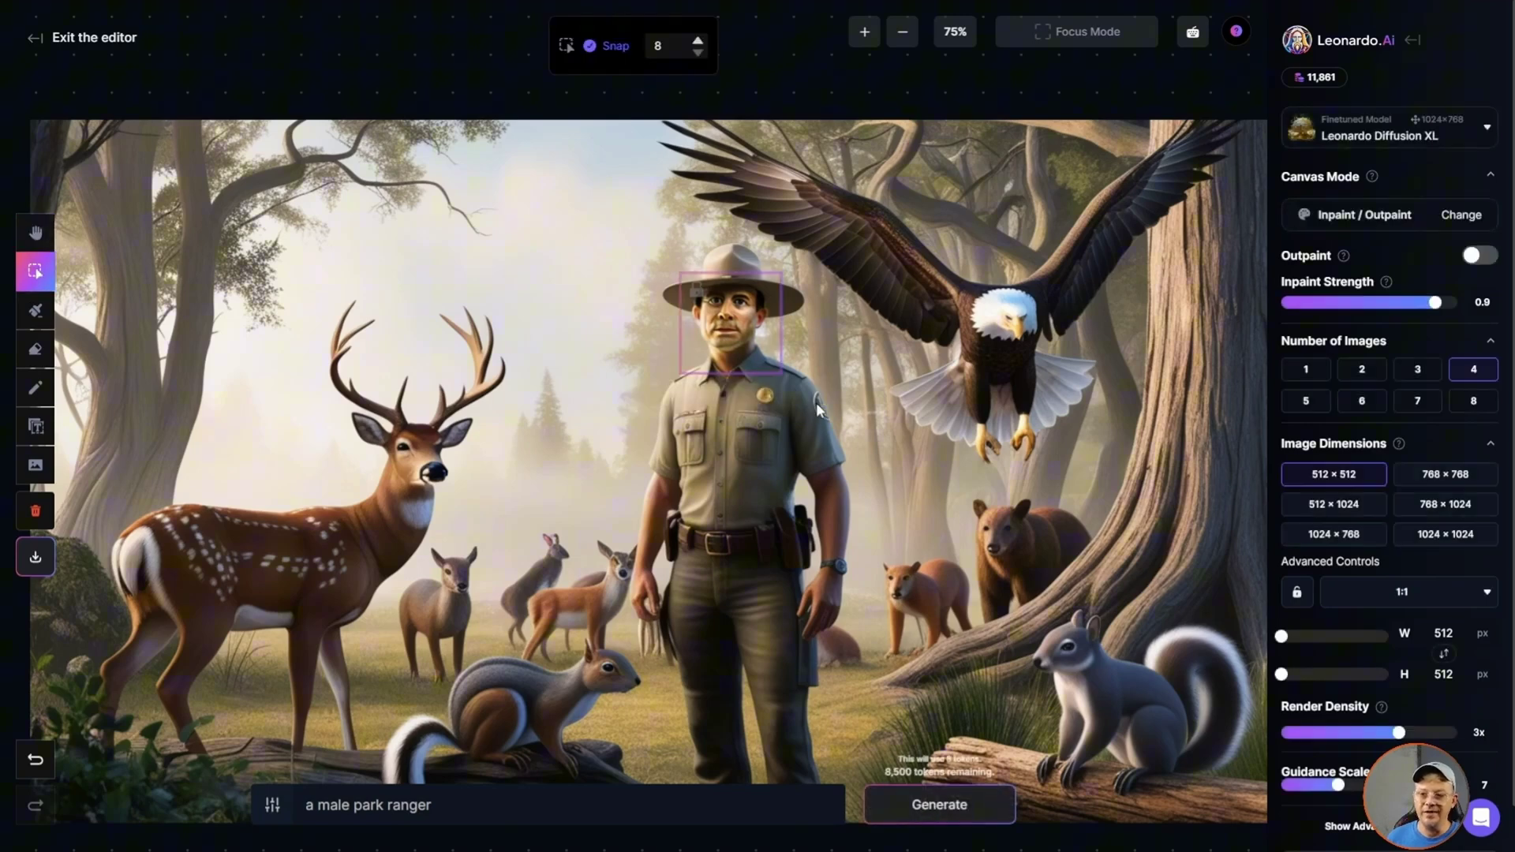
pyautogui.click(35, 310)
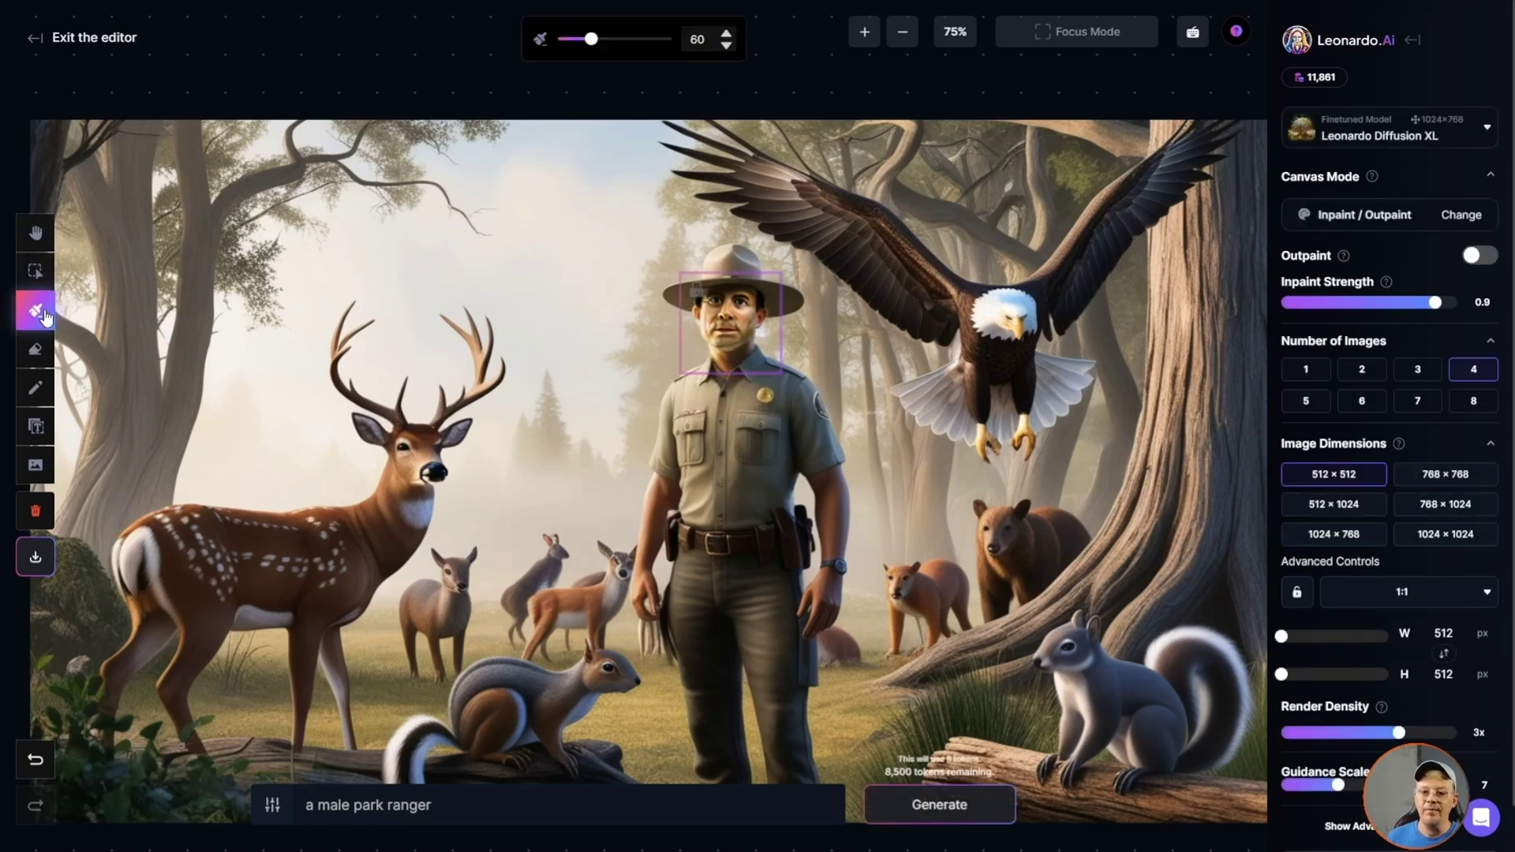
pyautogui.moveTo(698, 292)
pyautogui.mouseDown()
pyautogui.moveTo(714, 327)
pyautogui.moveTo(699, 347)
pyautogui.moveTo(726, 336)
pyautogui.moveTo(710, 351)
pyautogui.mouseUp()
pyautogui.scroll(-1, 952, 387)
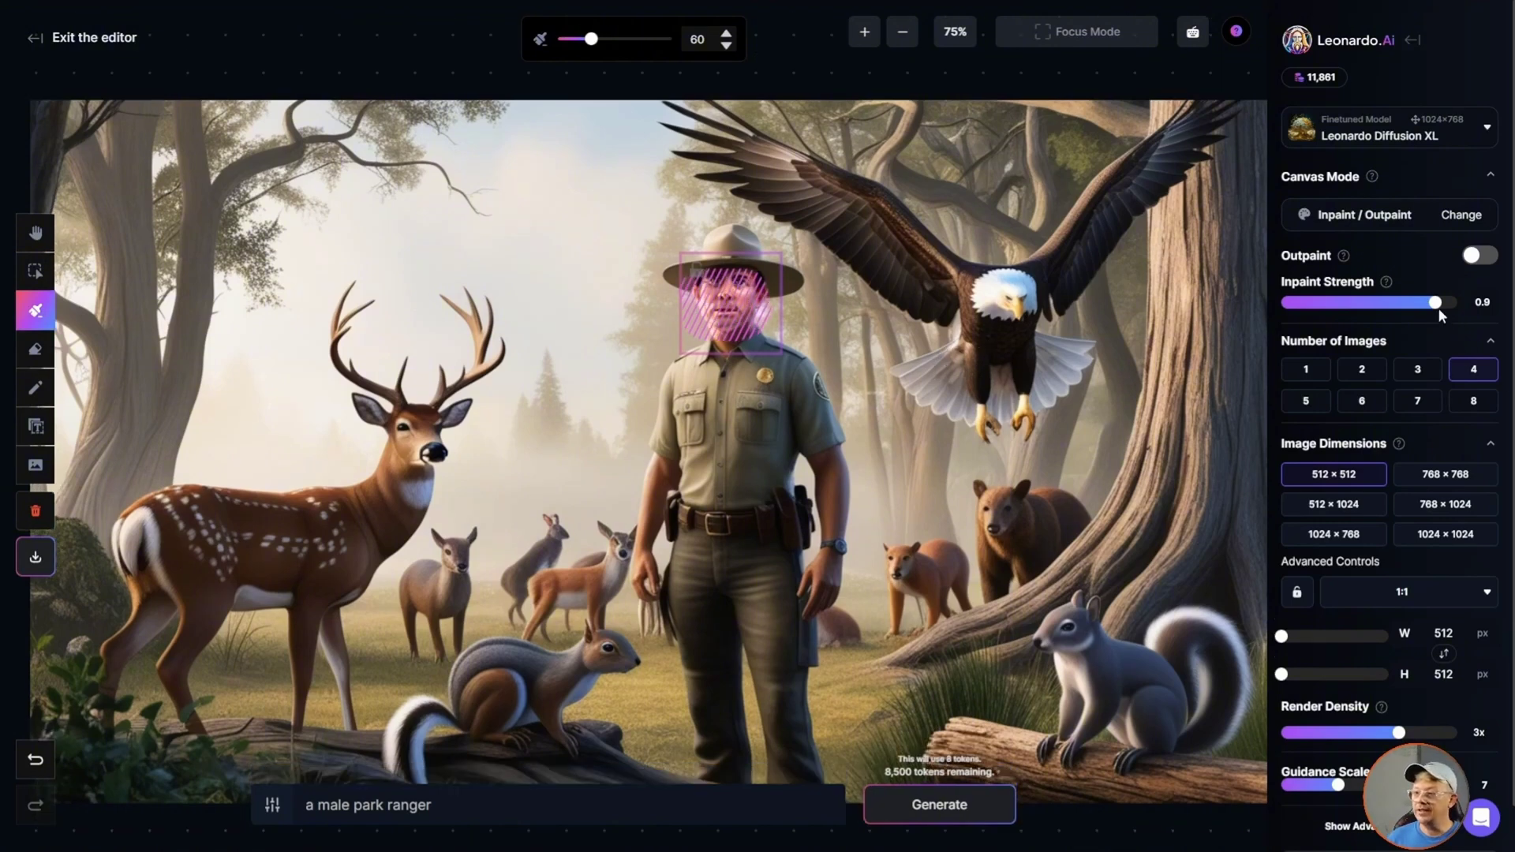
pyautogui.moveTo(1436, 314); pyautogui.dragTo(1391, 313)
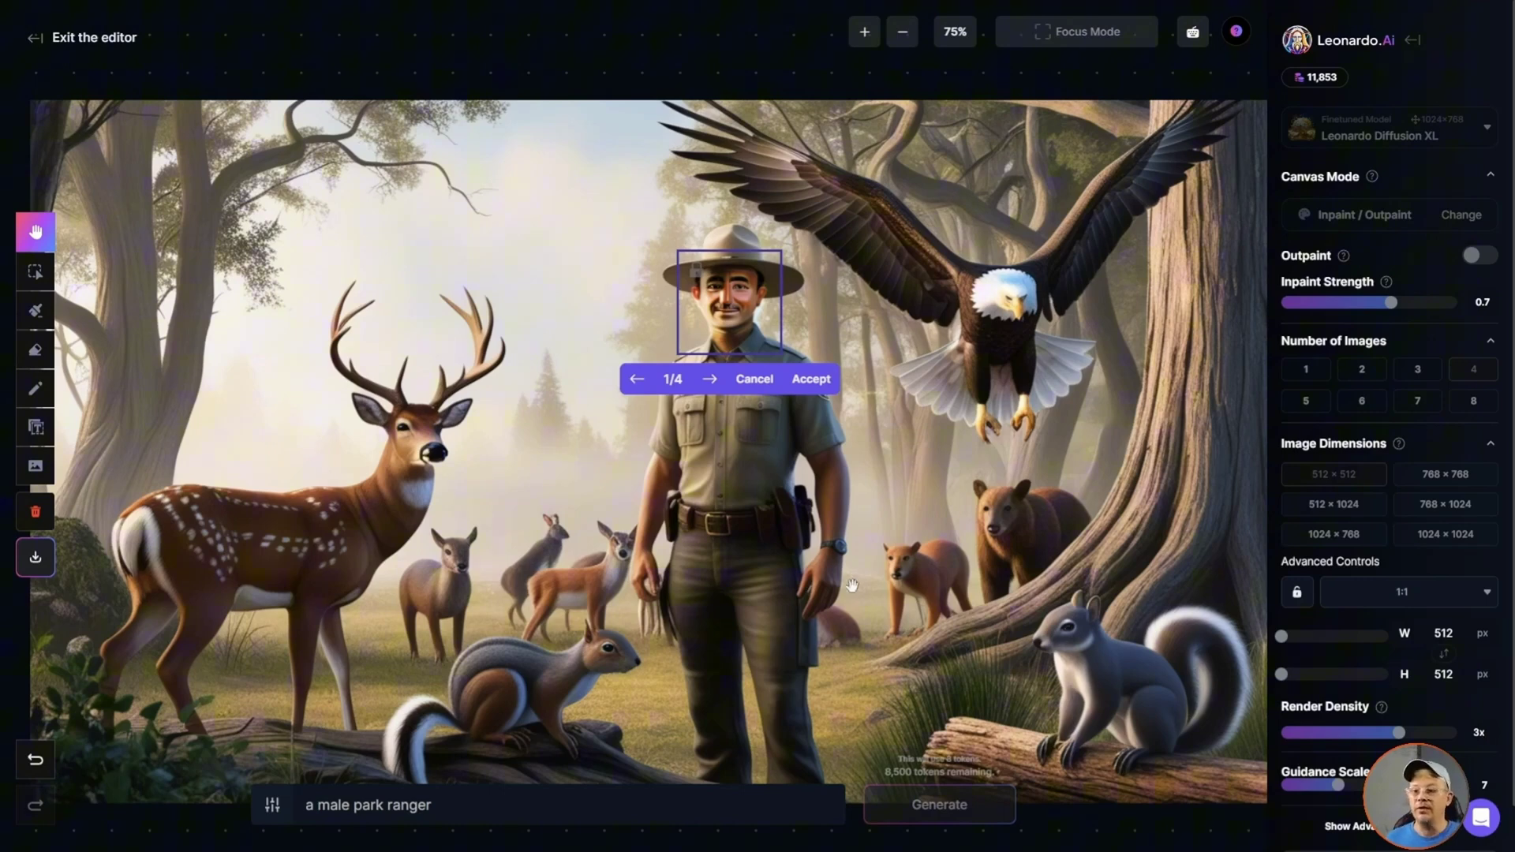
# - Cycle through the four regenerated faces and accept the smiling one
pyautogui.click(711, 381)
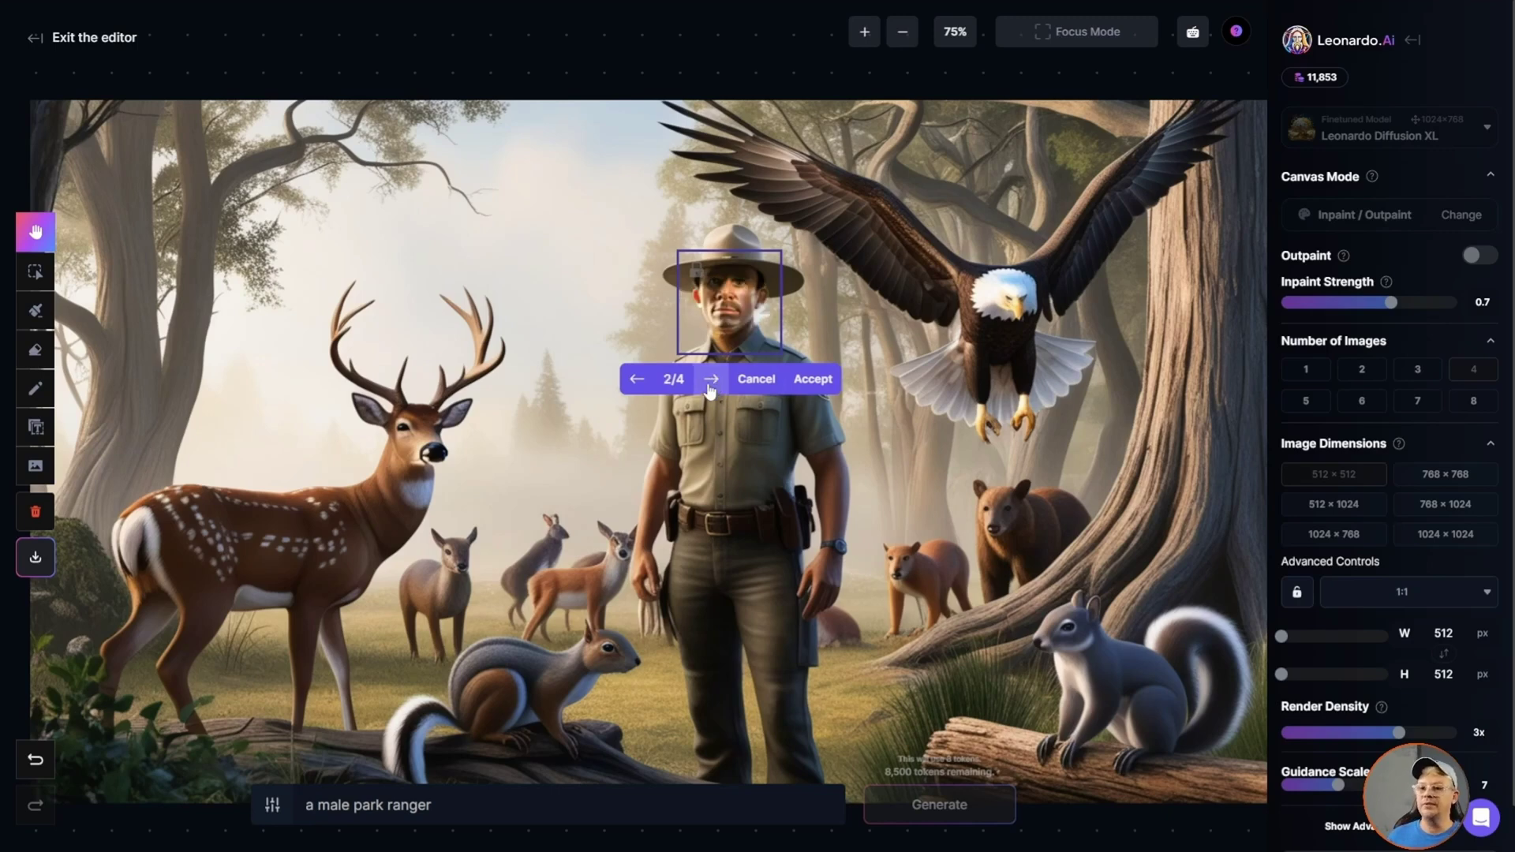
pyautogui.click(711, 380)
pyautogui.click(711, 381)
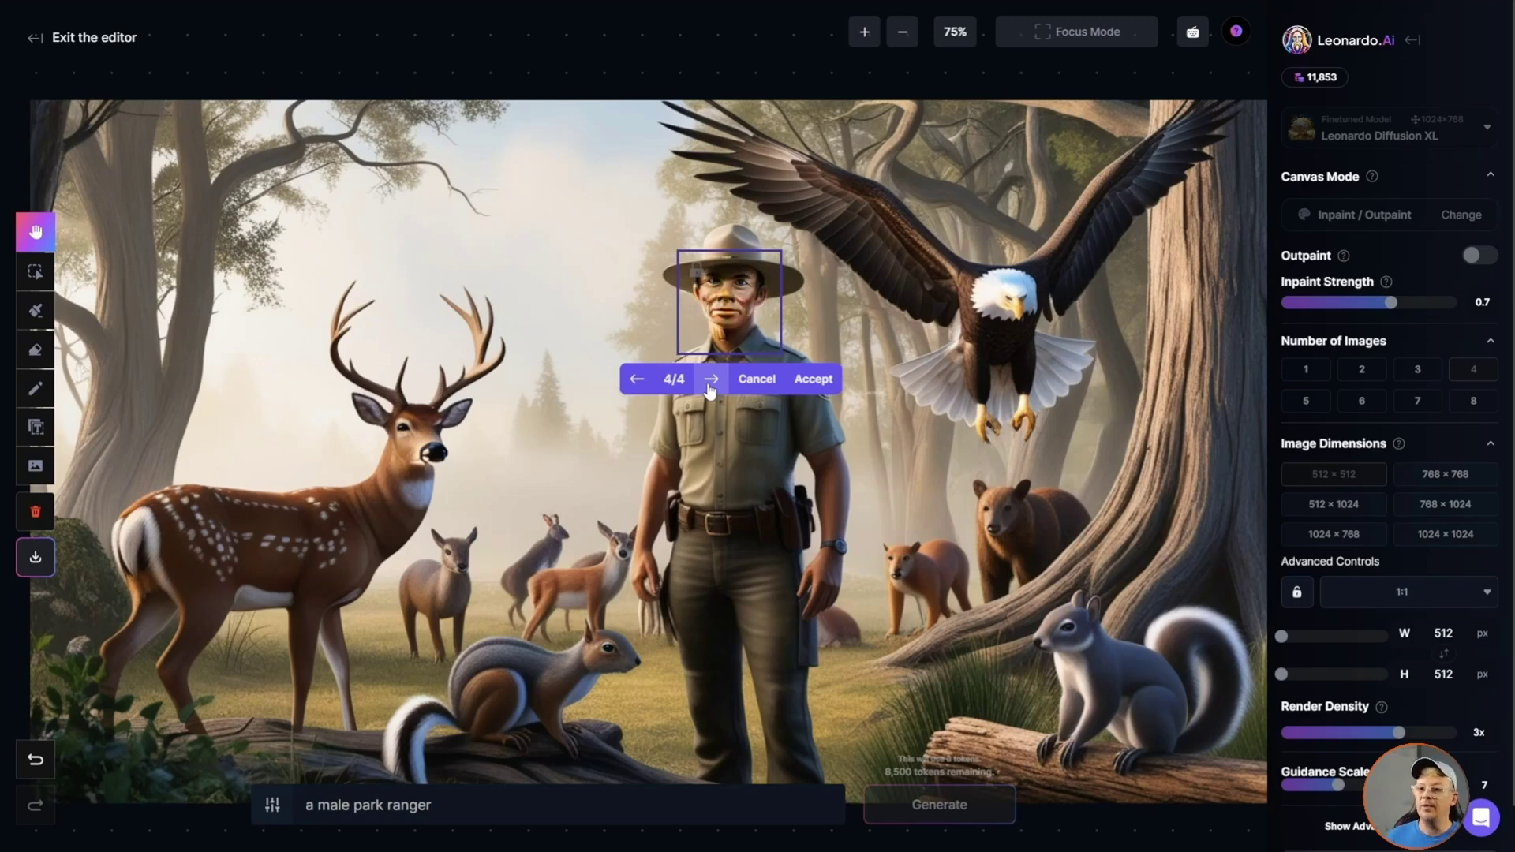
pyautogui.click(711, 380)
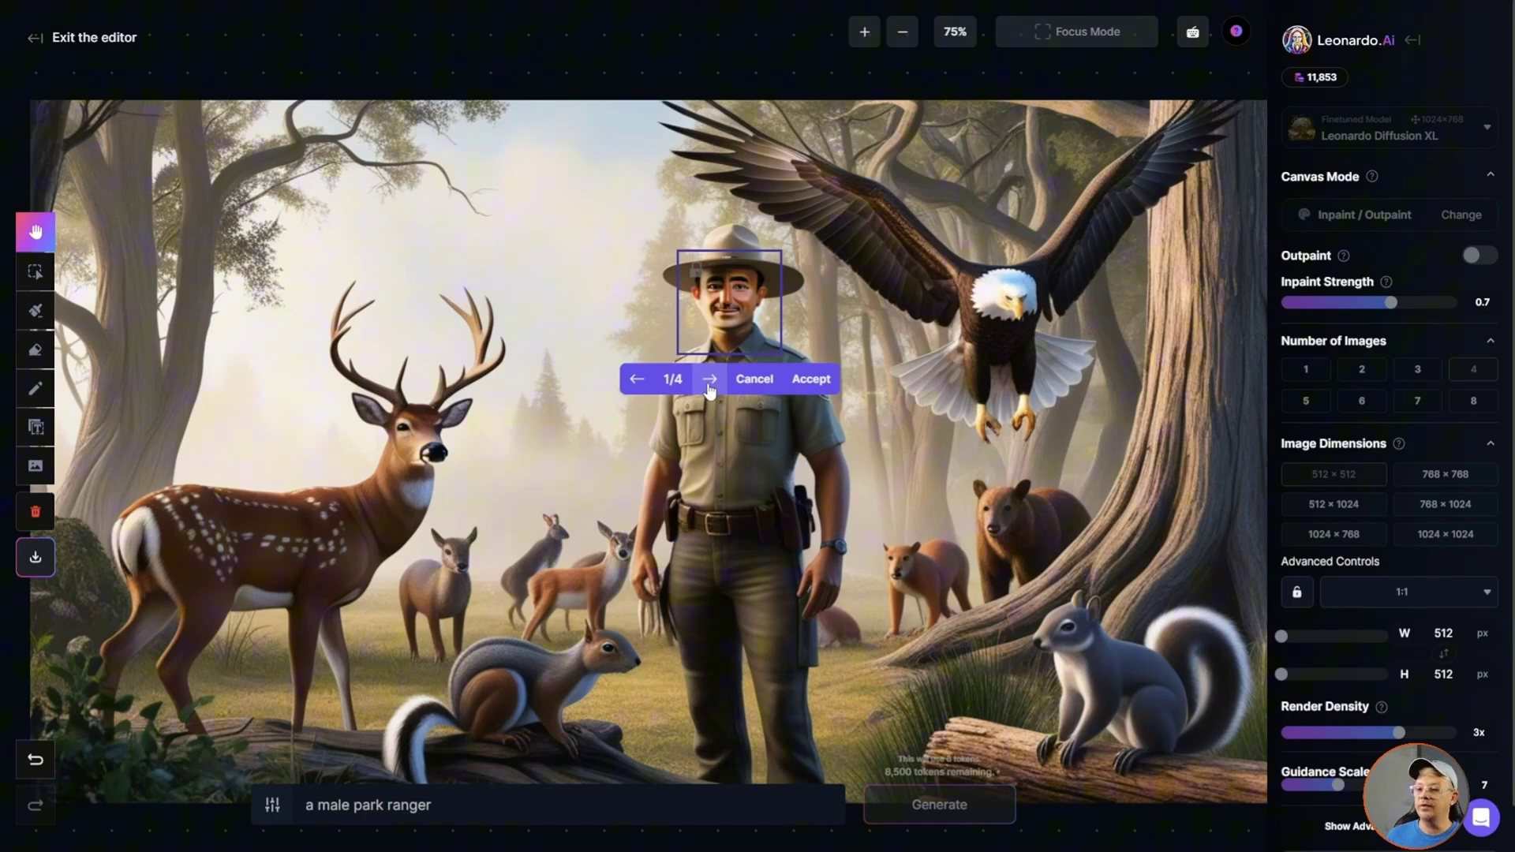
pyautogui.click(811, 379)
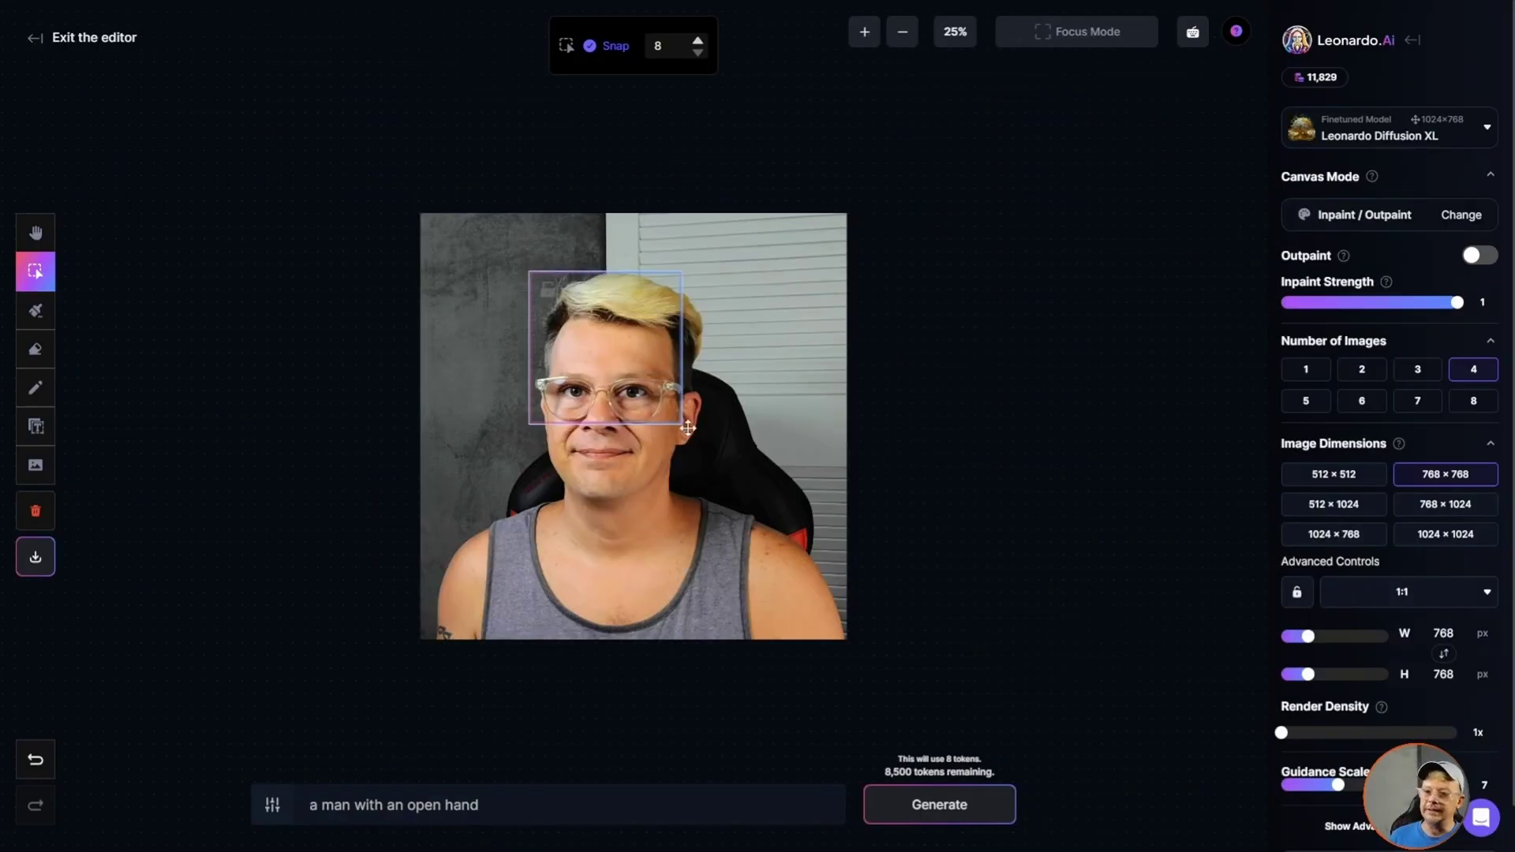
# - Set the generation frame to 1024 × 768 and snap it to the image's left edge
pyautogui.moveTo(614, 366); pyautogui.dragTo(573, 356)
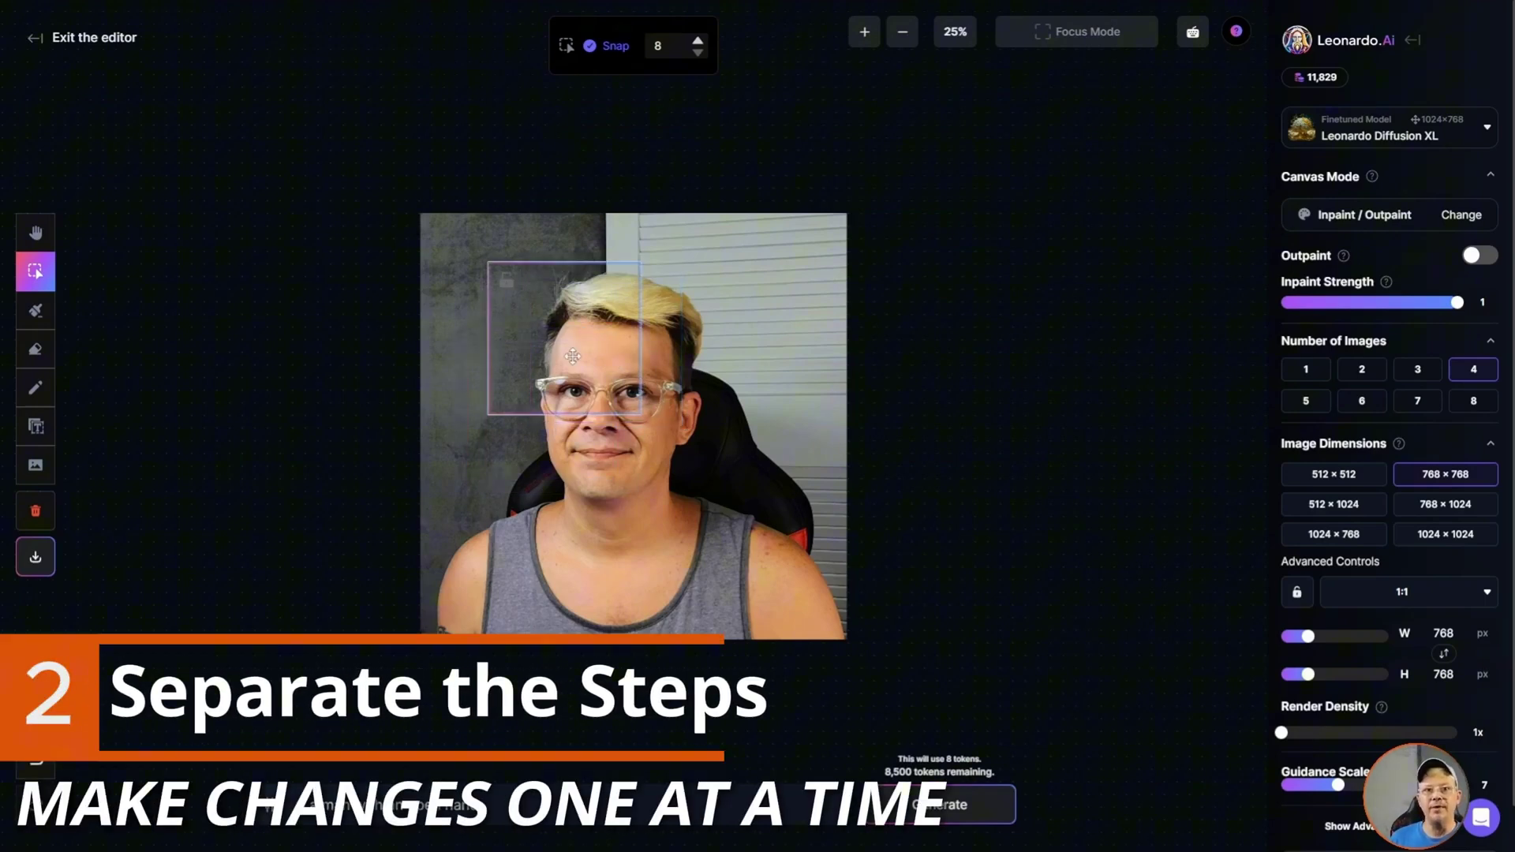
pyautogui.moveTo(573, 356); pyautogui.dragTo(493, 317)
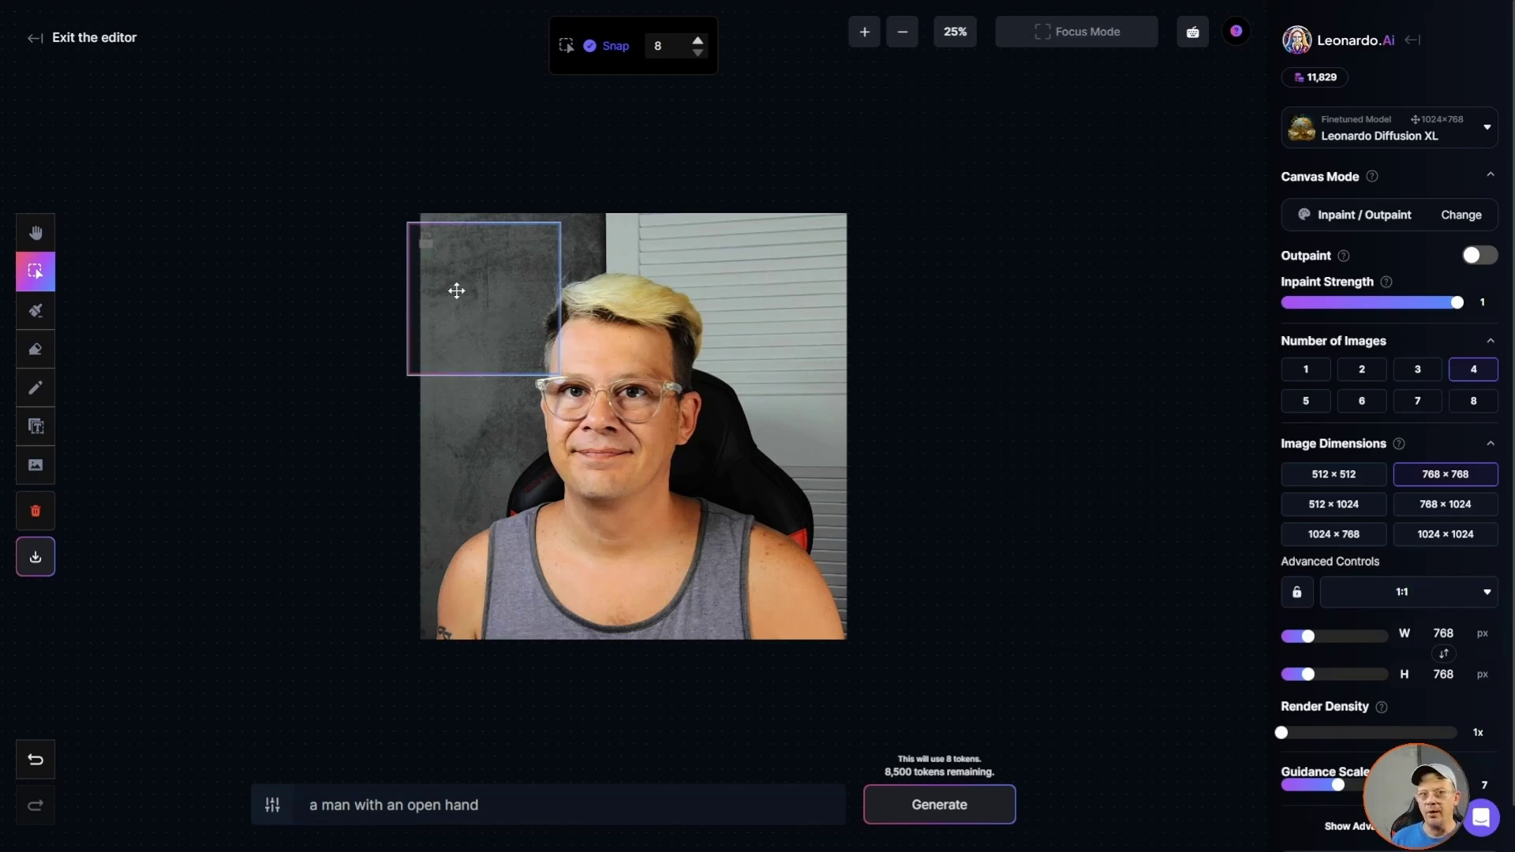
pyautogui.click(1333, 533)
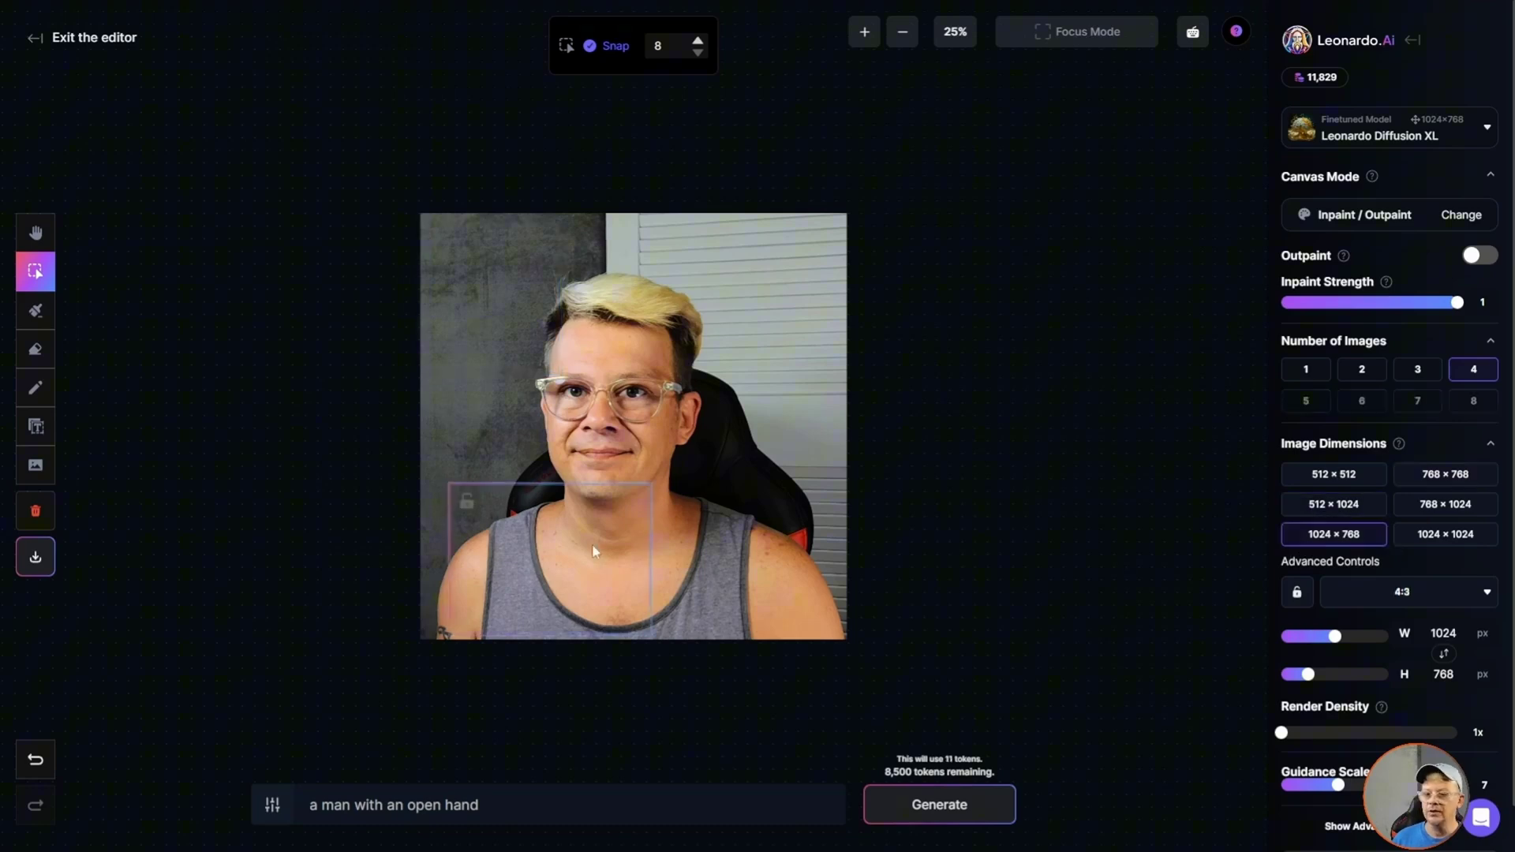
pyautogui.moveTo(587, 551); pyautogui.dragTo(566, 553)
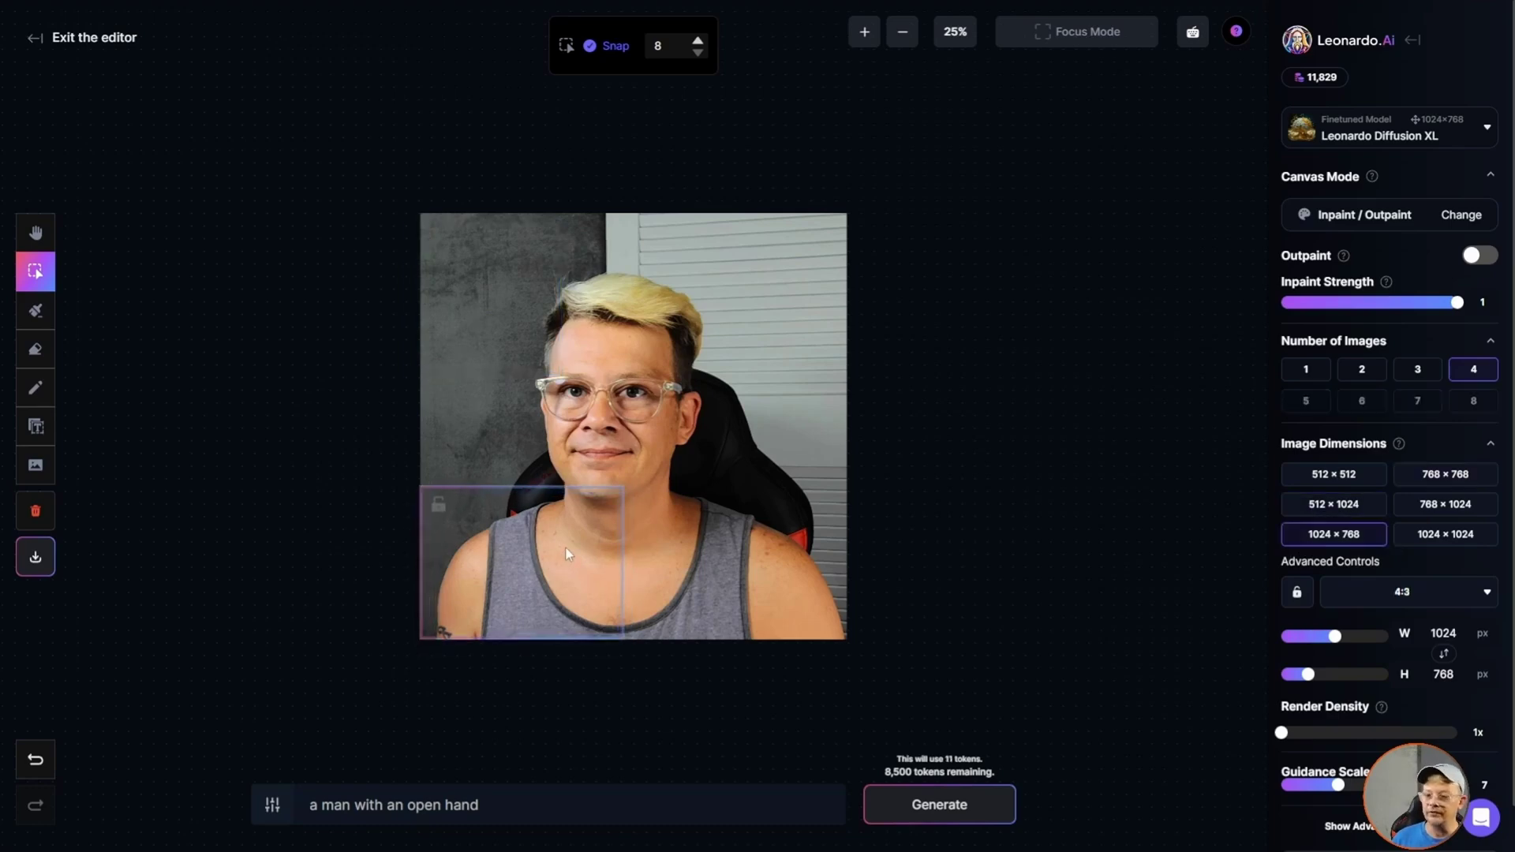
# - Shrink the portrait from its top-right corner so the frame covers his face and torso
pyautogui.click(679, 463)
pyautogui.moveTo(847, 213)
pyautogui.mouseDown()
pyautogui.moveTo(599, 341)
pyautogui.moveTo(527, 358)
pyautogui.mouseUp()
pyautogui.scroll(2, 528, 358)
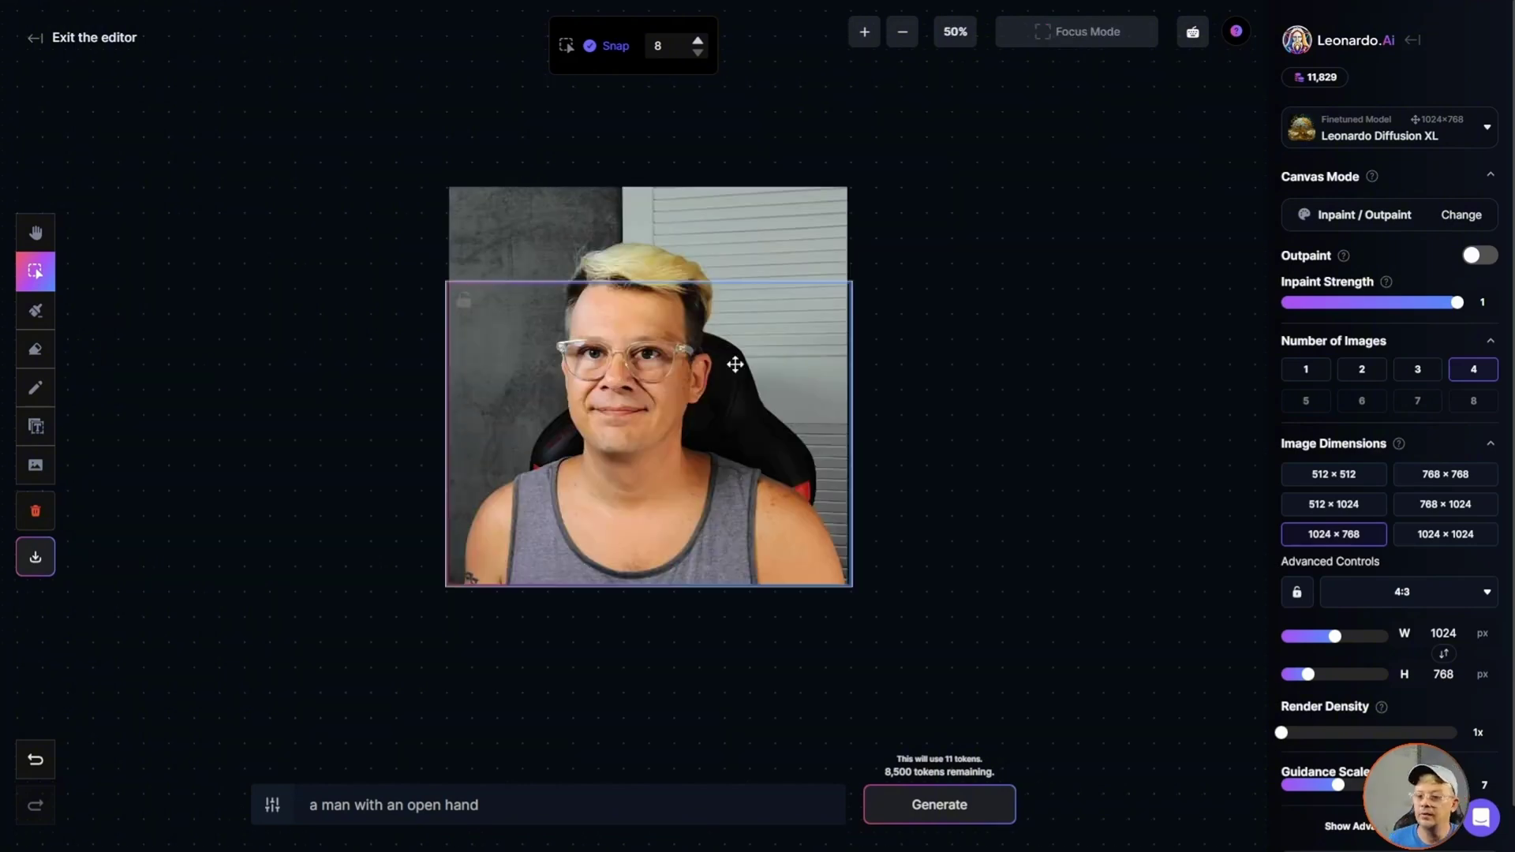
# - Mask the tank top and both shoulders with a size-75 brush
pyautogui.click(36, 310)
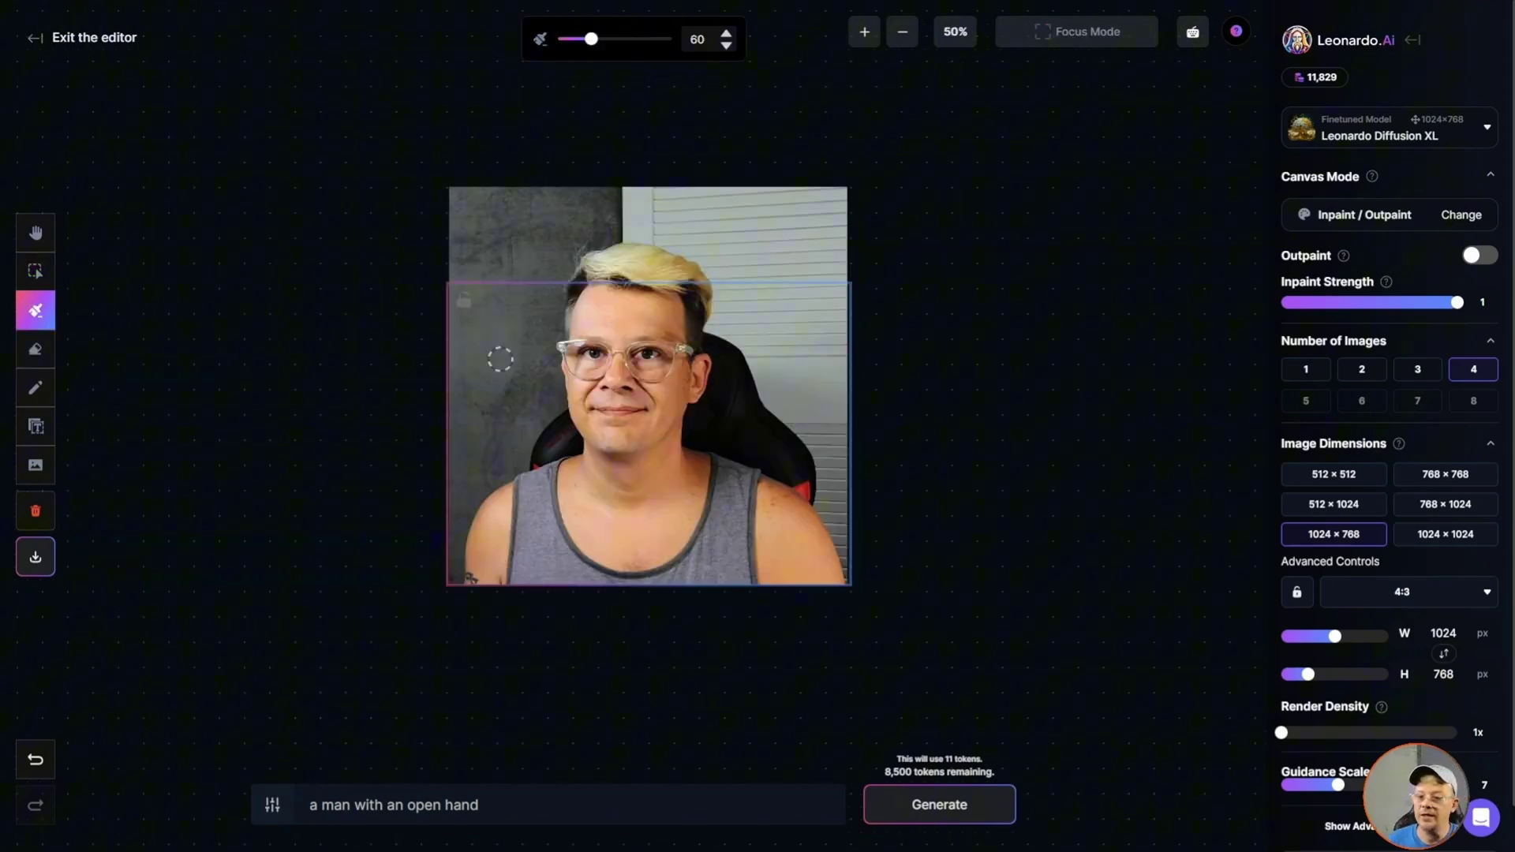
pyautogui.moveTo(591, 41); pyautogui.dragTo(608, 41)
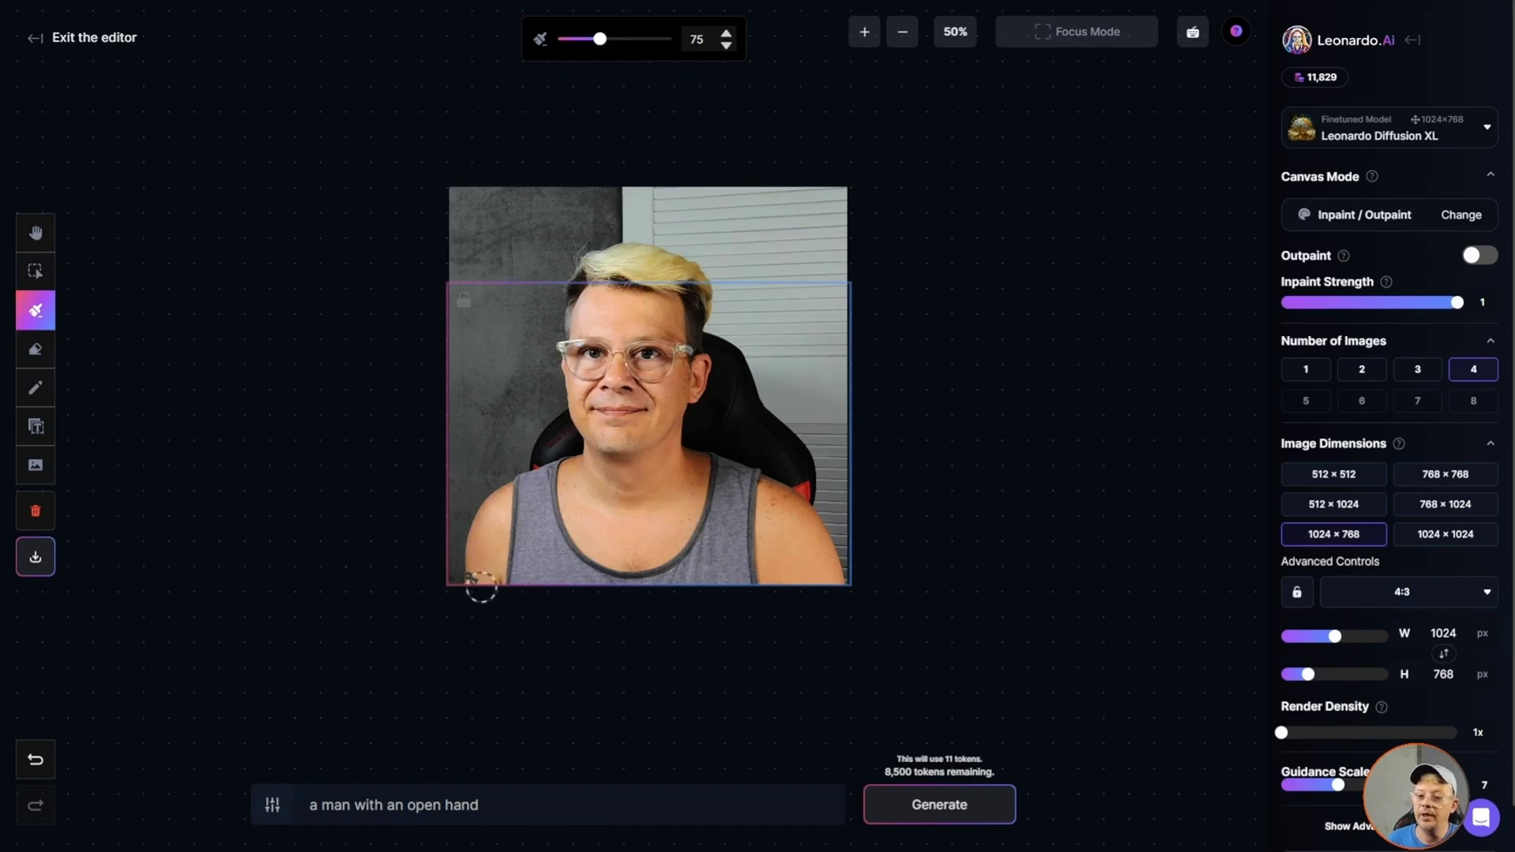
pyautogui.moveTo(477, 596)
pyautogui.mouseDown()
pyautogui.moveTo(523, 478)
pyautogui.moveTo(568, 471)
pyautogui.moveTo(655, 521)
pyautogui.moveTo(698, 477)
pyautogui.moveTo(731, 477)
pyautogui.moveTo(824, 544)
pyautogui.moveTo(509, 590)
pyautogui.mouseUp()
pyautogui.moveTo(608, 41); pyautogui.dragTo(628, 39)
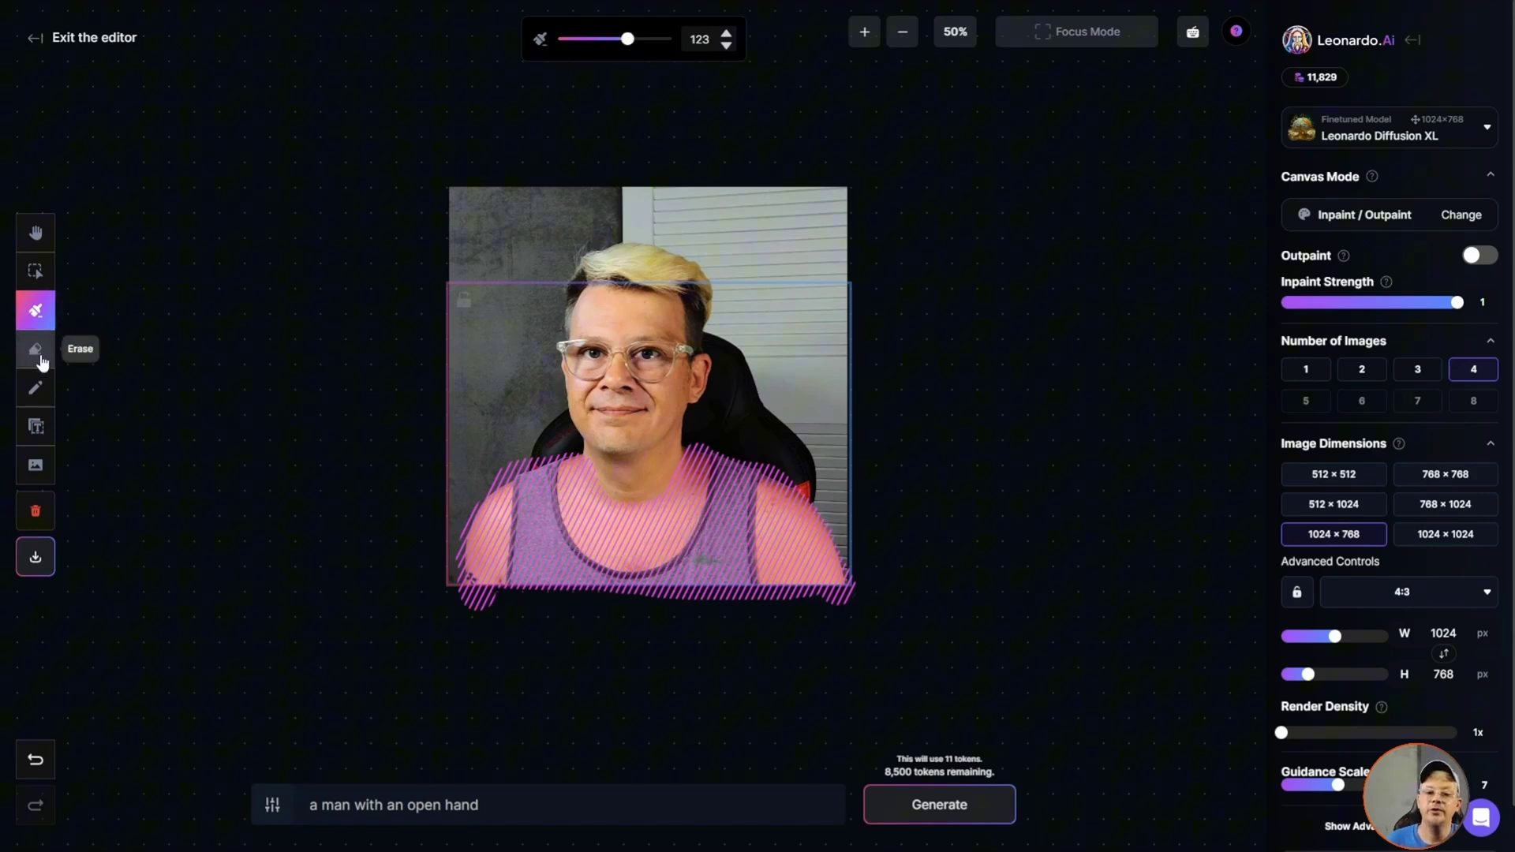
# - Set the Erase tool to erase the mask only
pyautogui.click(30, 354)
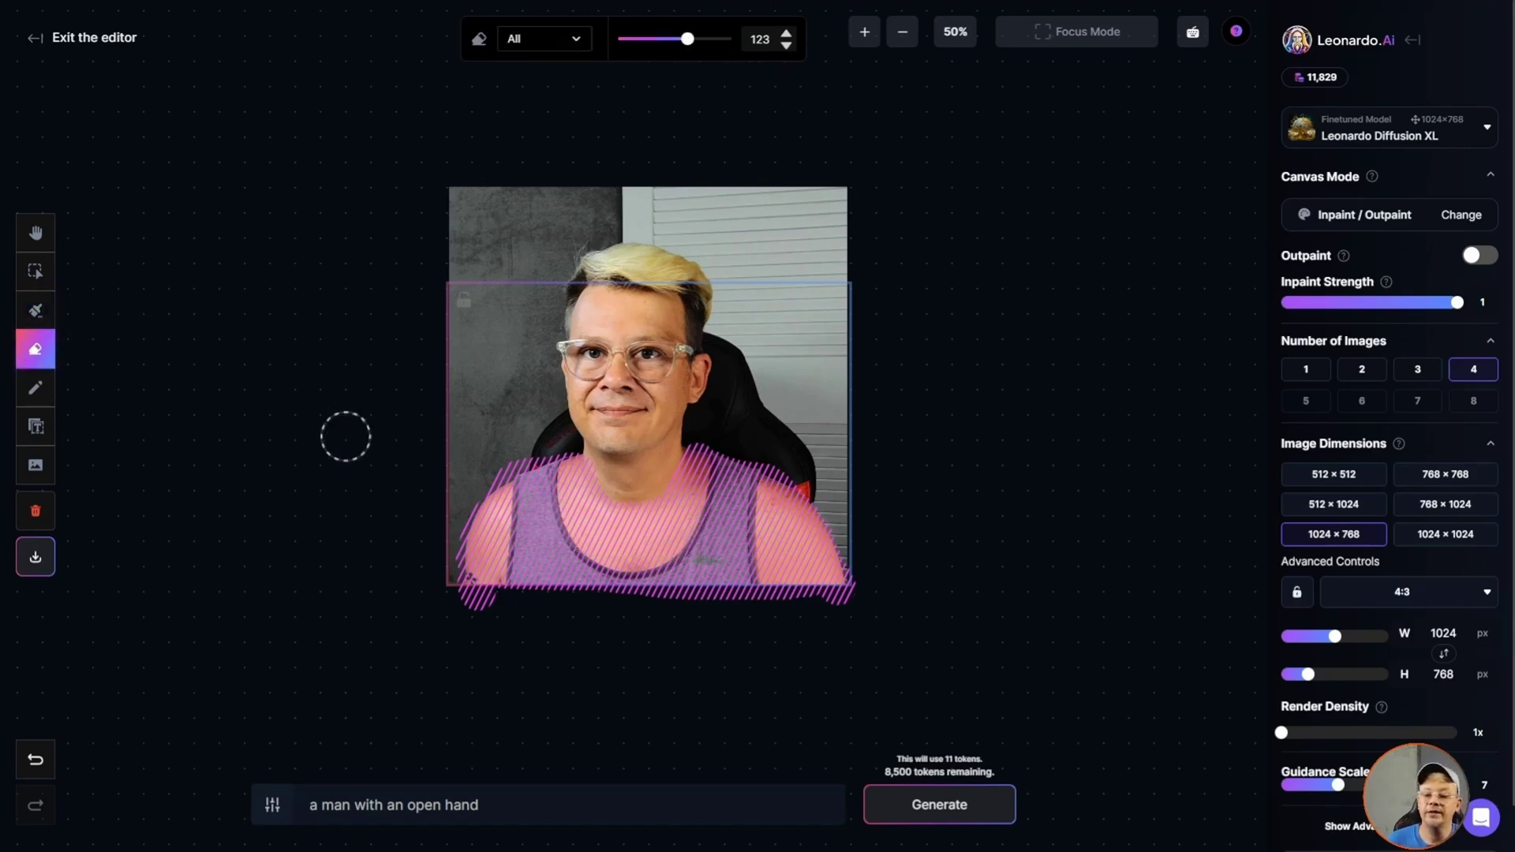
pyautogui.click(546, 38)
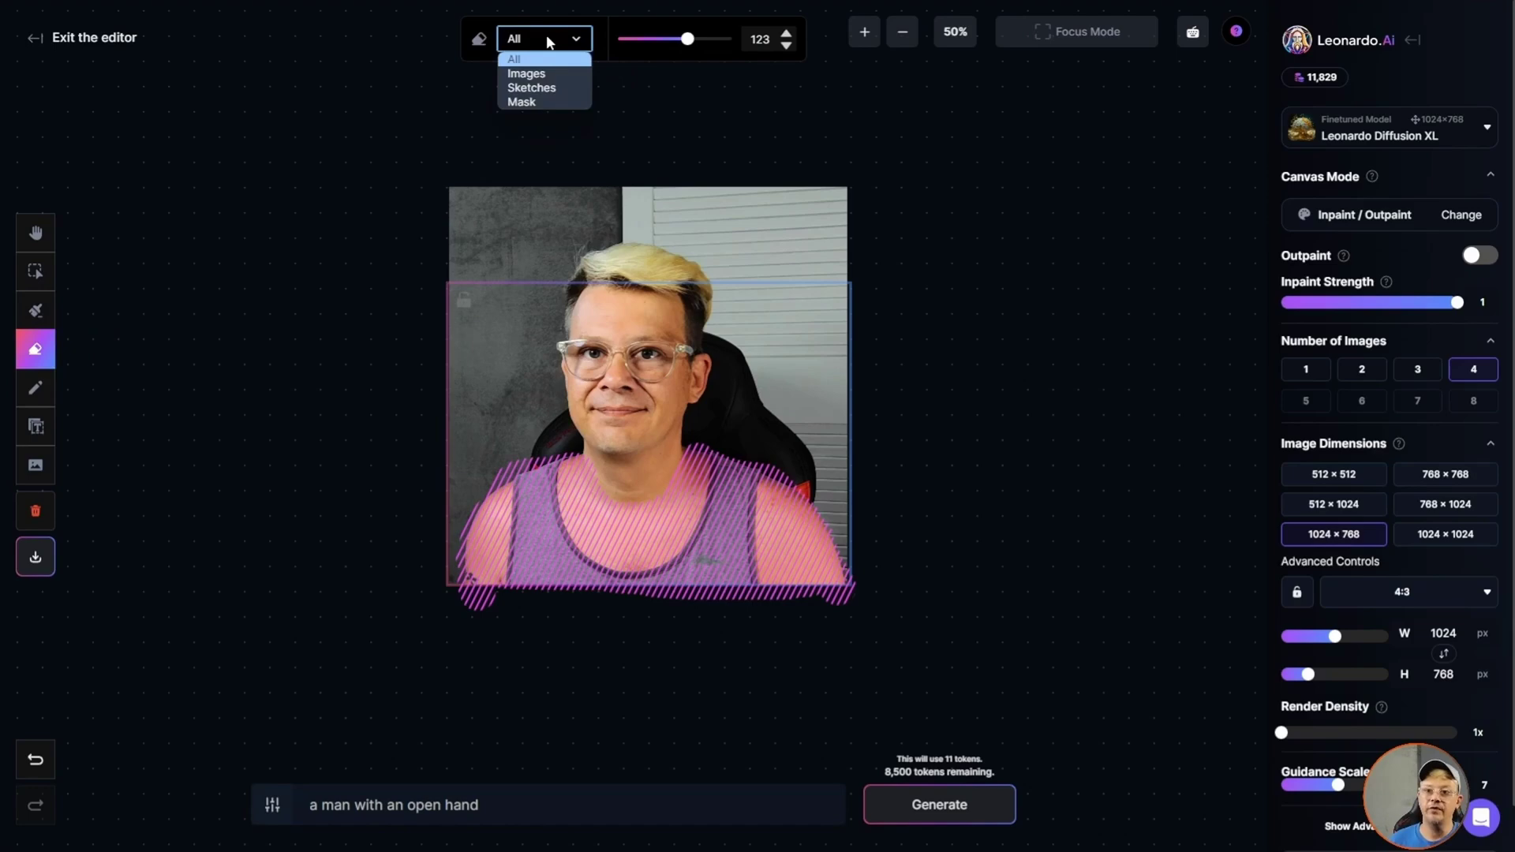
pyautogui.click(538, 98)
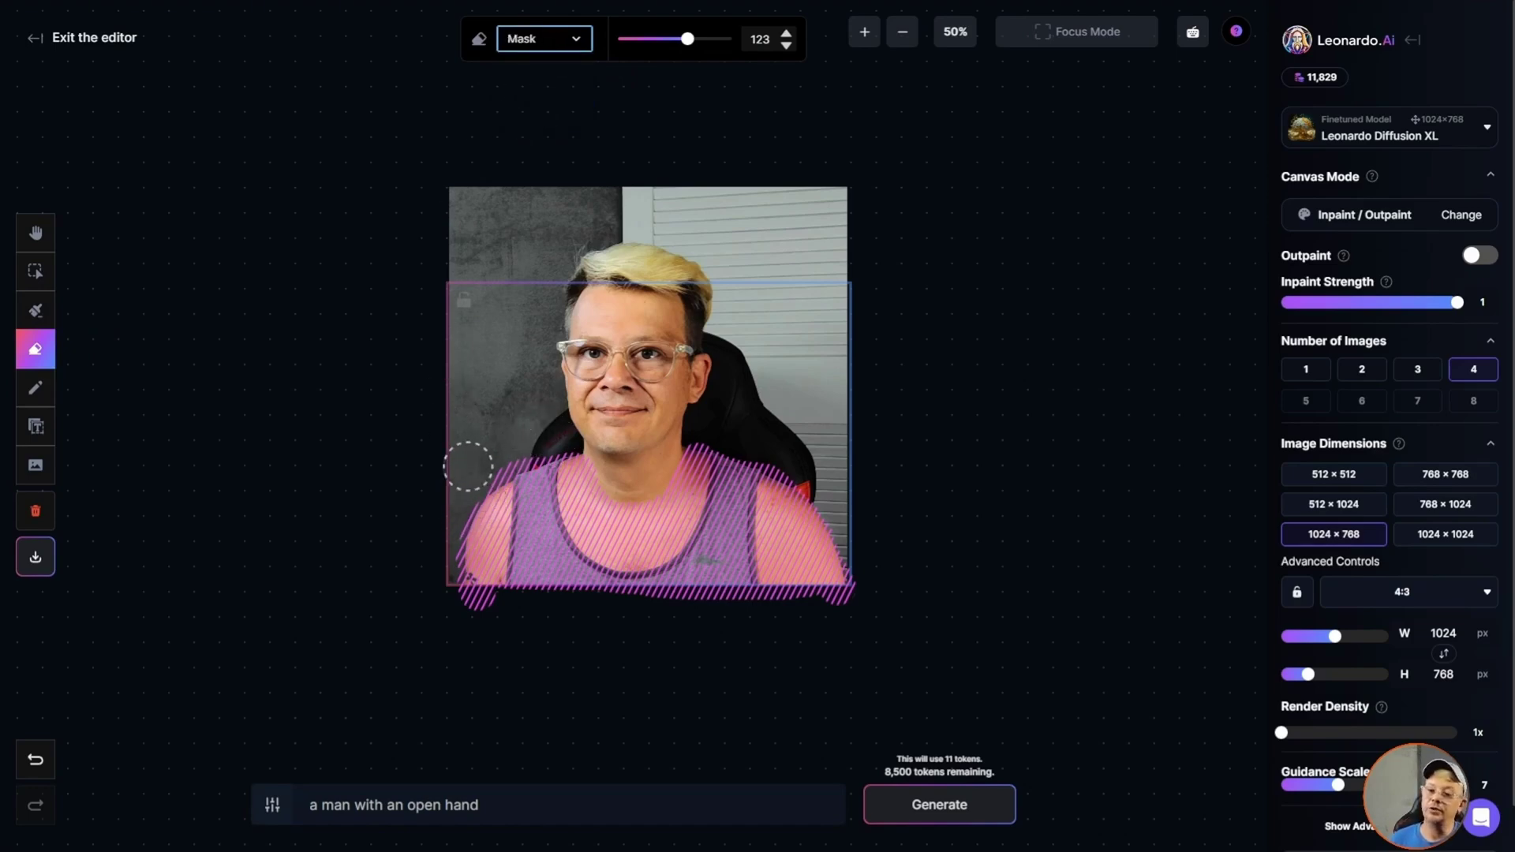
pyautogui.click(723, 426)
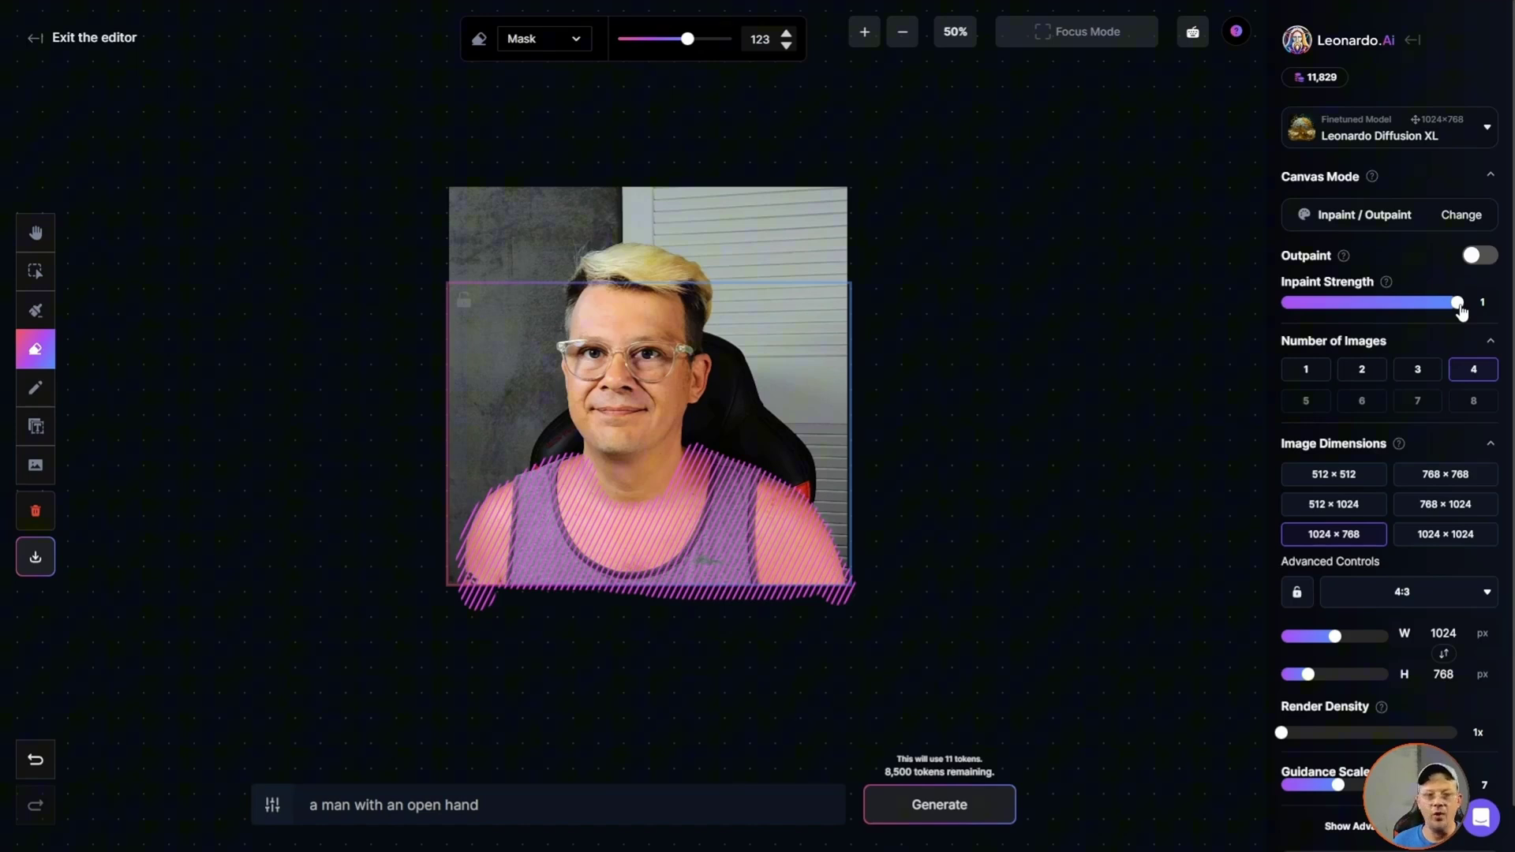
pyautogui.scroll(-1, 1444, 686)
# - Replace the prompt with 'a button-down shirt' and generate the inpainted shirt variations
pyautogui.tripleClick(506, 805)
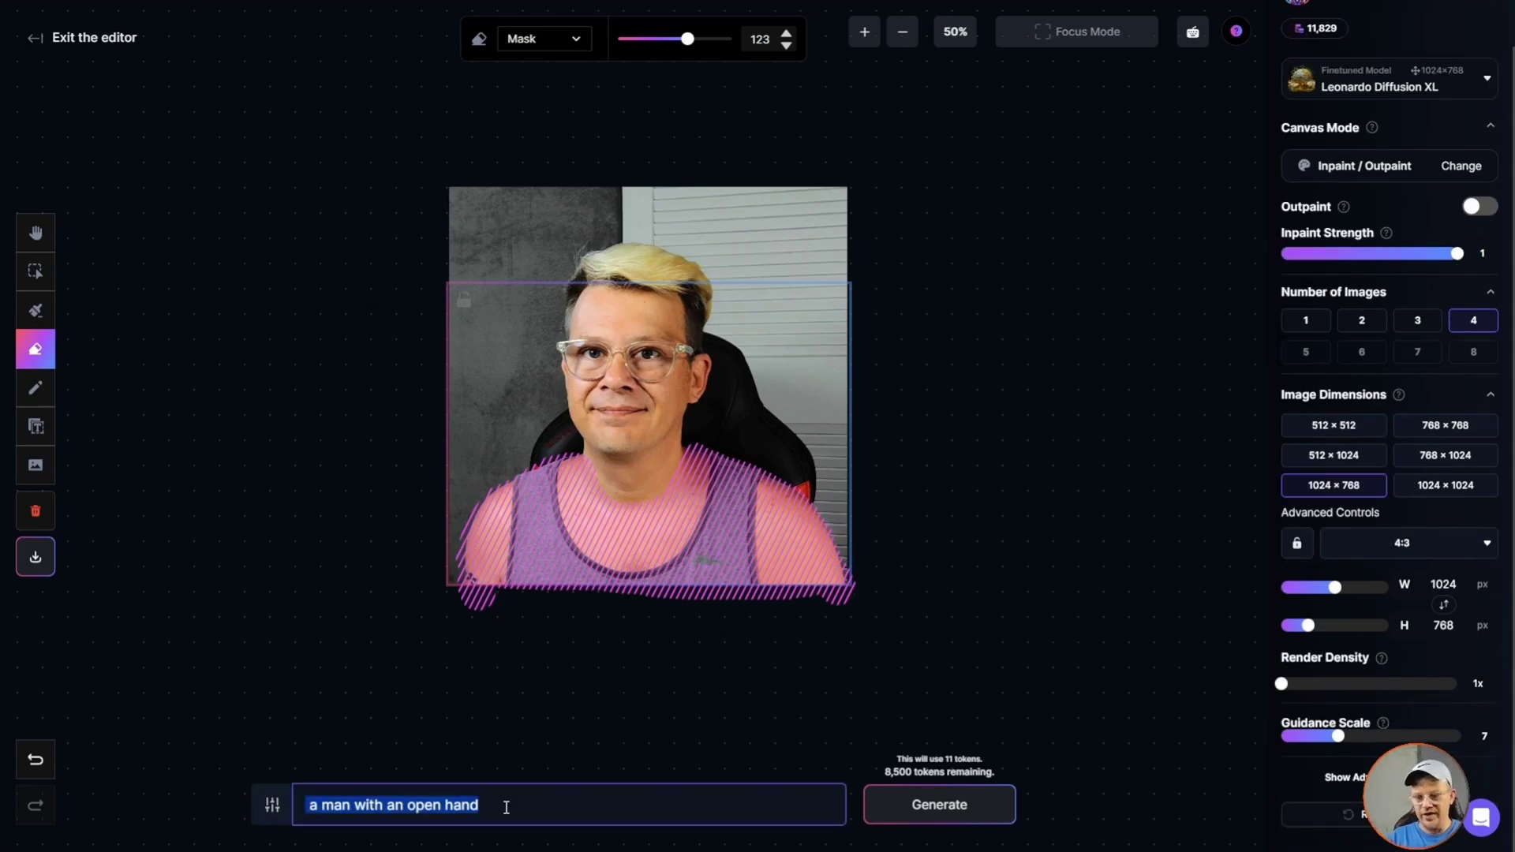
pyautogui.write('a button-down shirt')
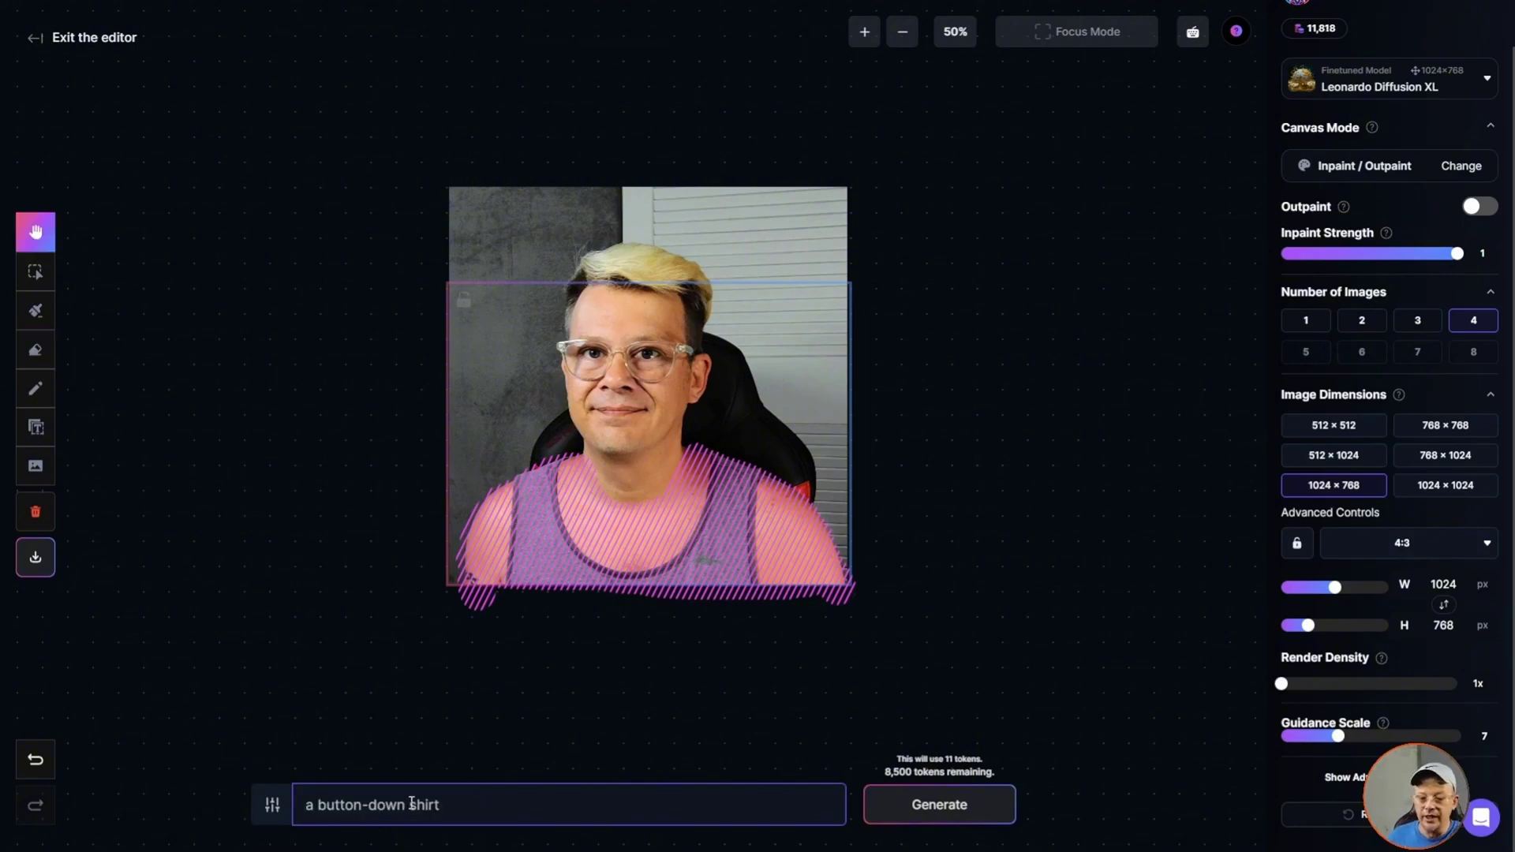
pyautogui.click(933, 805)
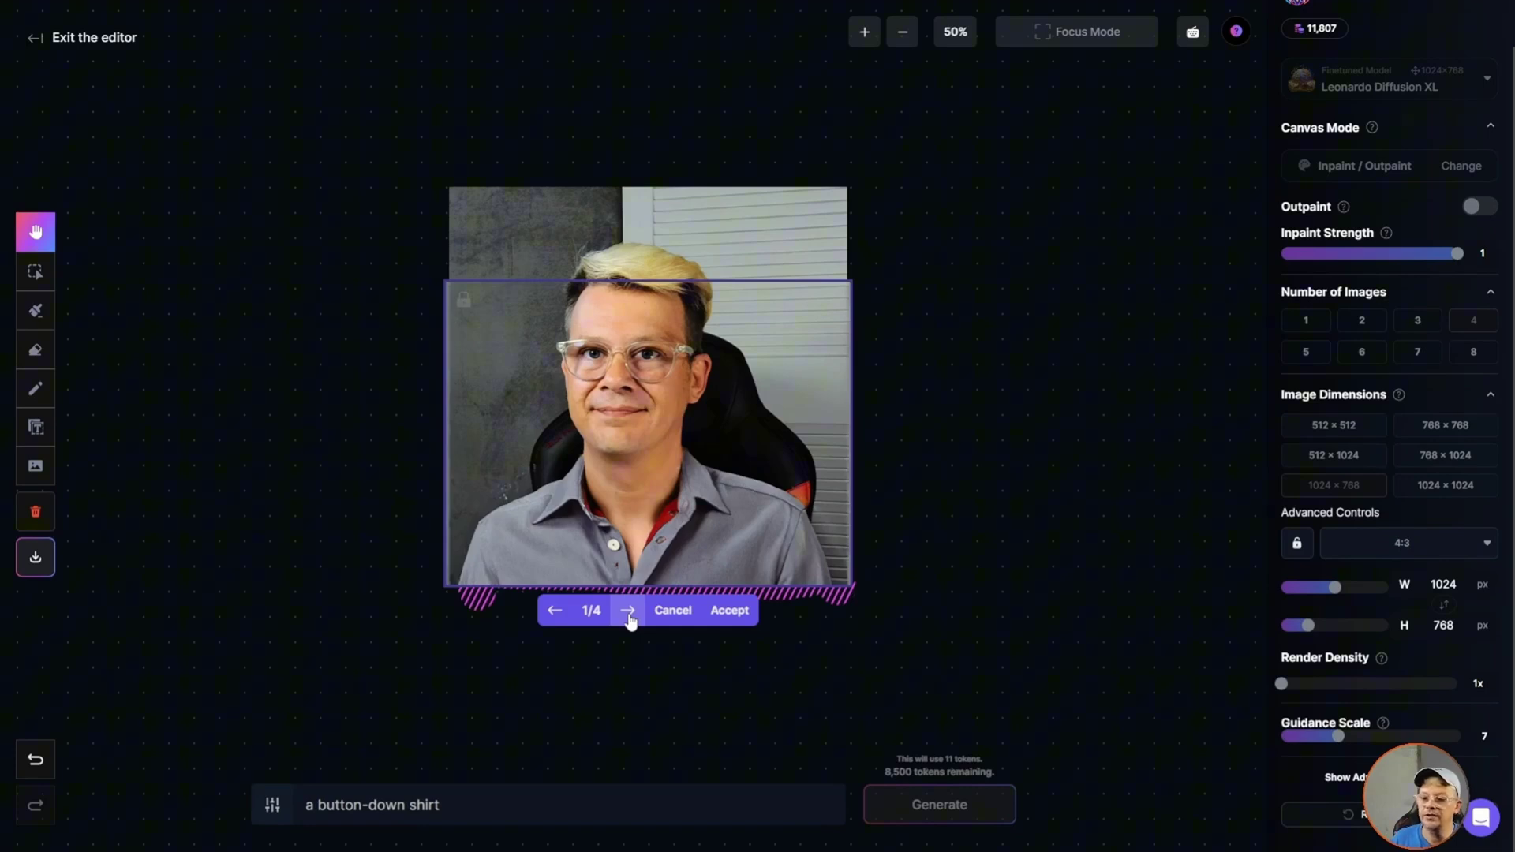
# - Compare the four shirt variations, zooming the canvas in to 75%
pyautogui.click(629, 620)
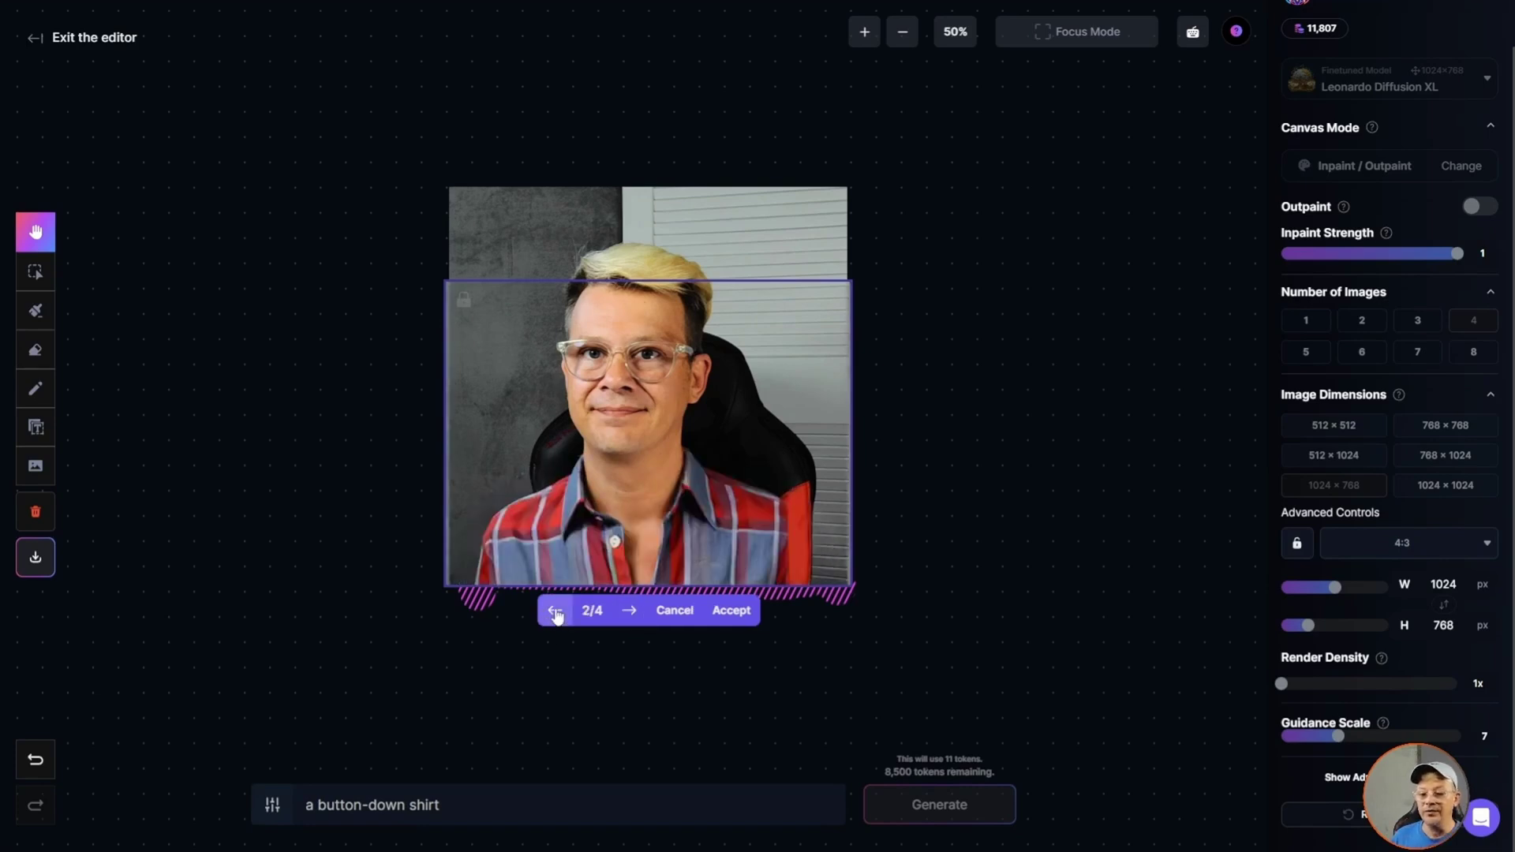
pyautogui.click(555, 612)
pyautogui.click(556, 614)
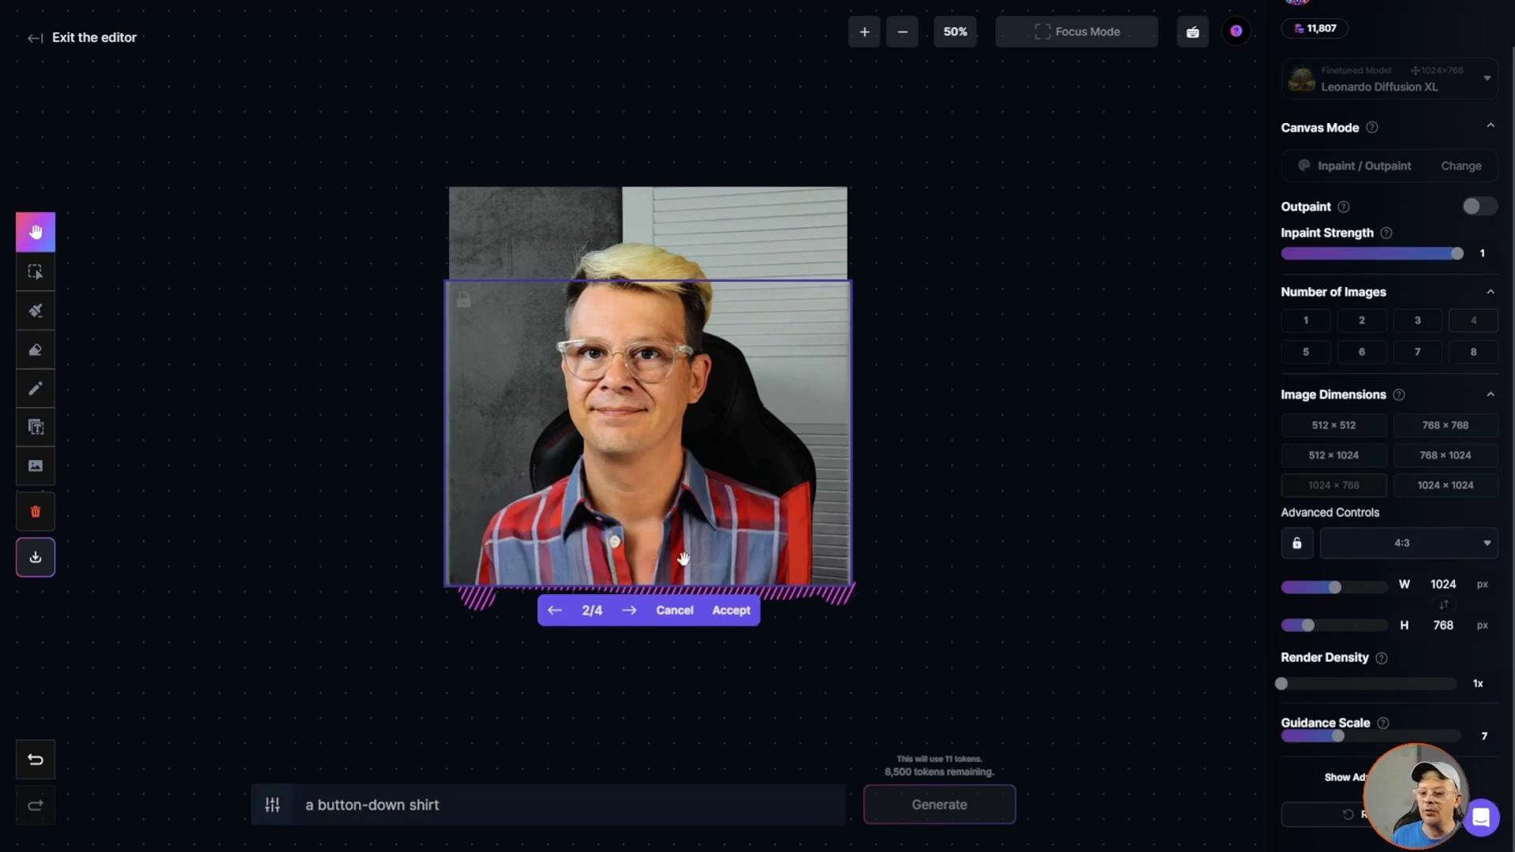
pyautogui.click(864, 32)
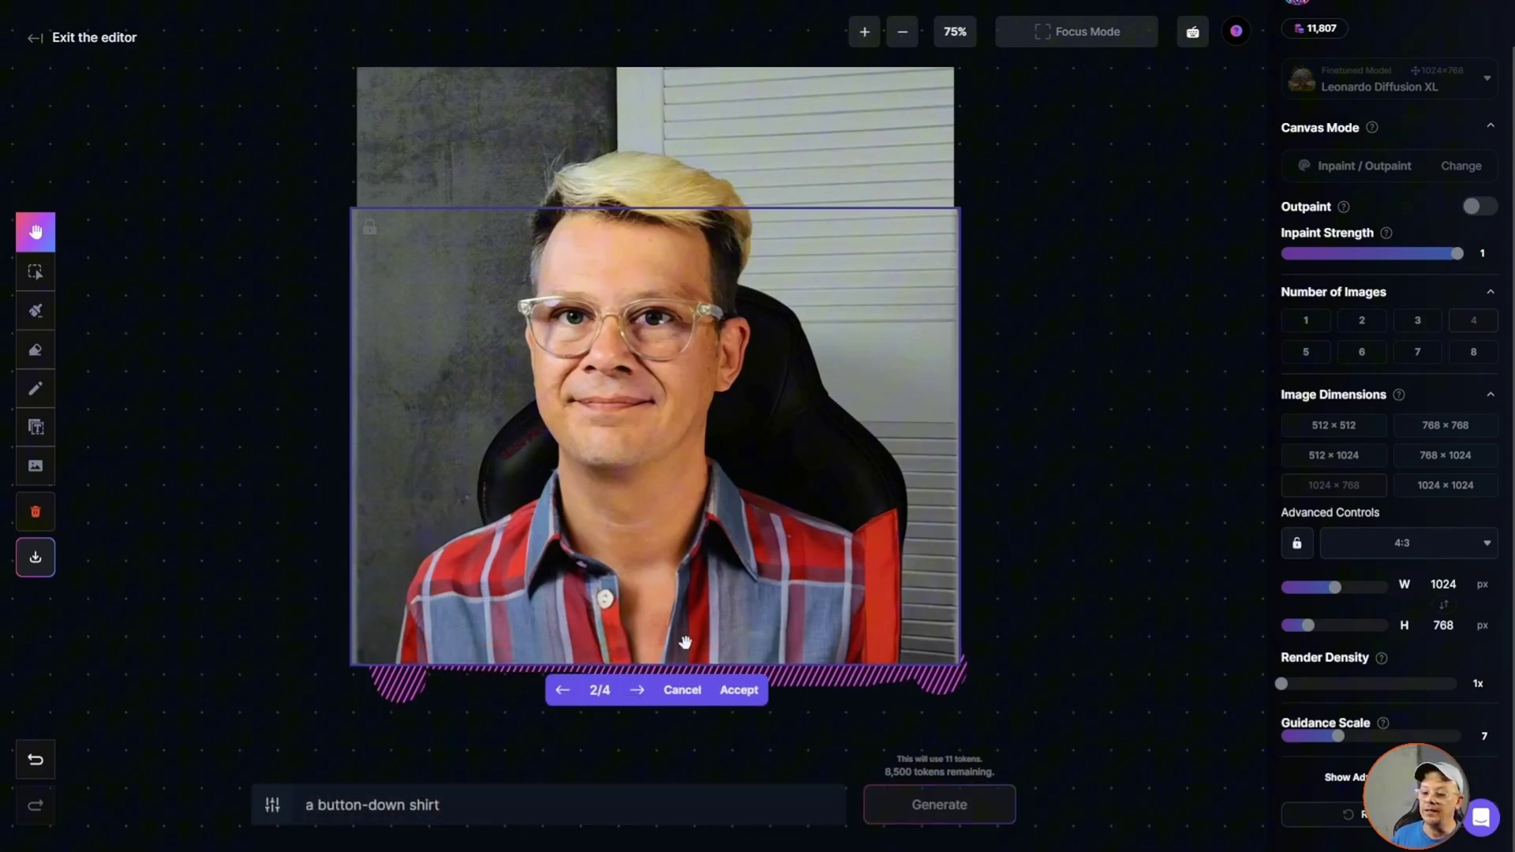
pyautogui.click(637, 692)
pyautogui.click(637, 691)
pyautogui.click(637, 691)
# - Go back to the plaid variation, add another mask stroke over the shirt, and regenerate
pyautogui.click(638, 691)
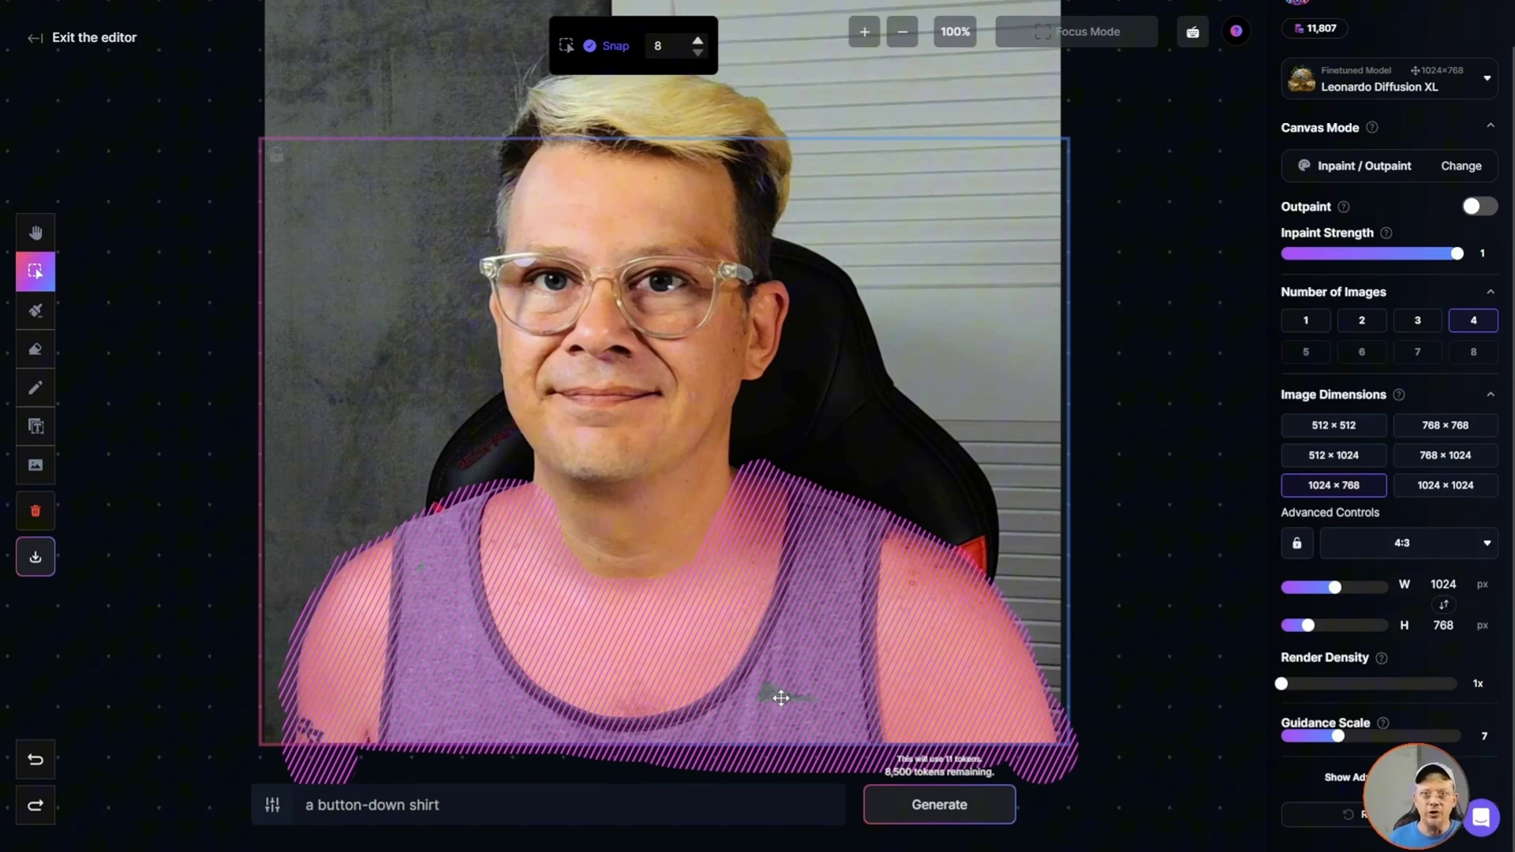
pyautogui.click(36, 310)
pyautogui.moveTo(758, 608)
pyautogui.mouseDown()
pyautogui.moveTo(789, 687)
pyautogui.moveTo(820, 671)
pyautogui.mouseUp()
pyautogui.click(939, 803)
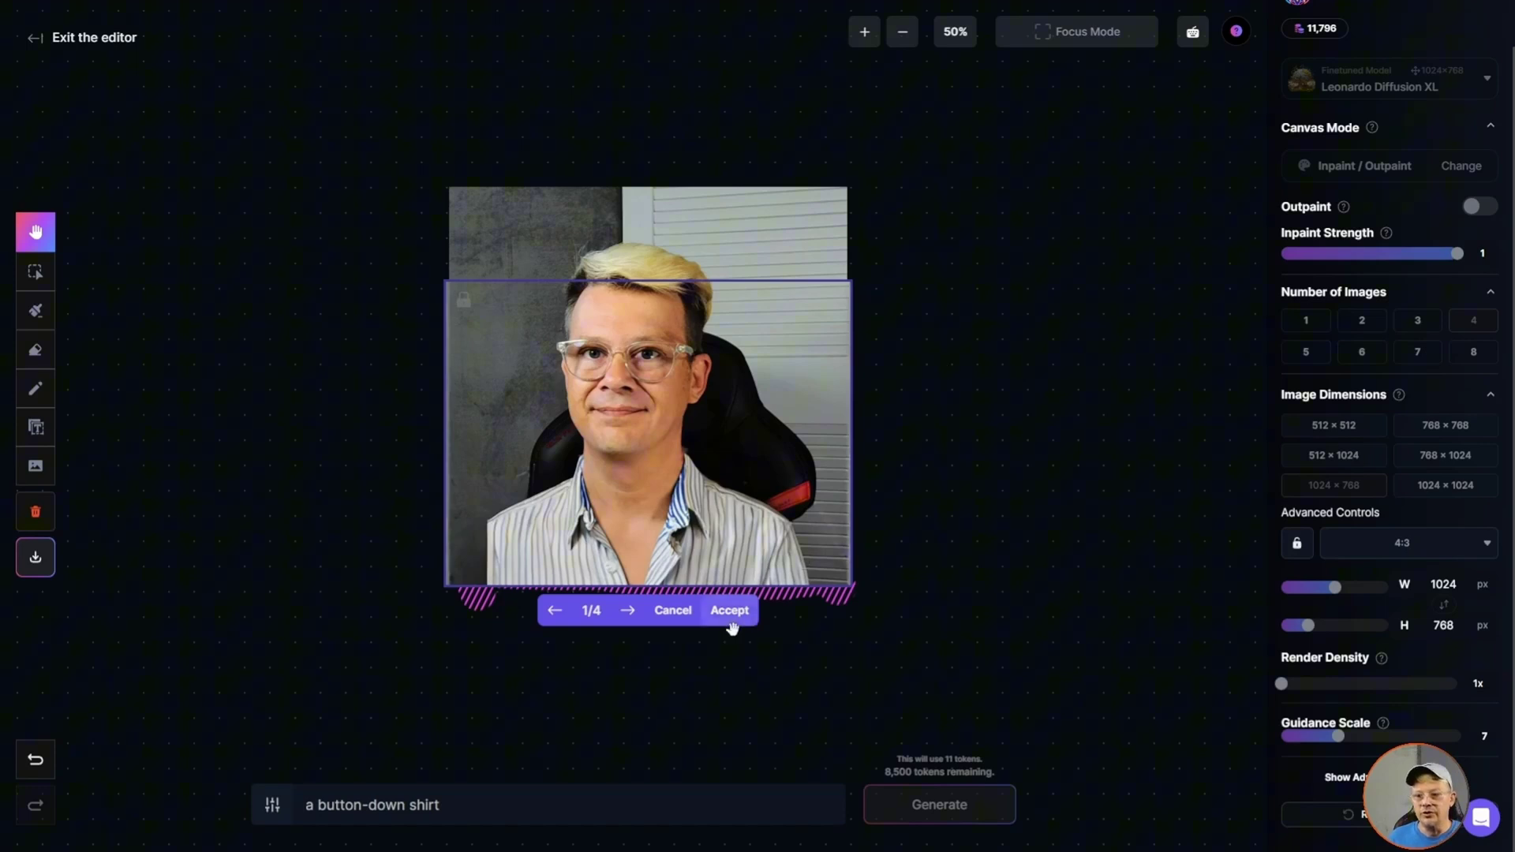
# - Cycle through the new striped shirt variations, ending on the grey pinstripe one
pyautogui.click(629, 611)
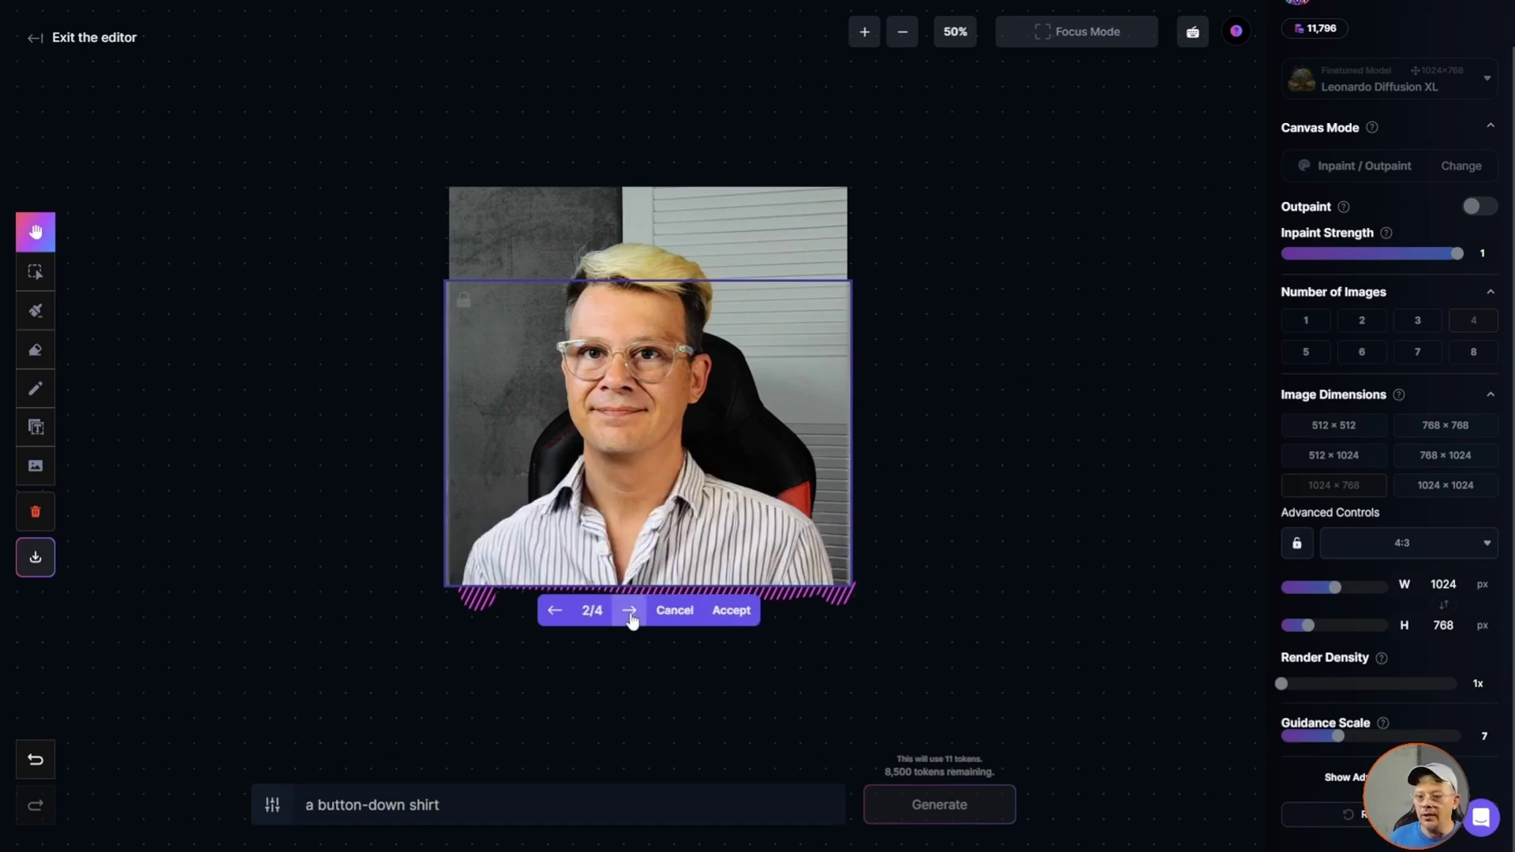
pyautogui.click(629, 614)
pyautogui.click(629, 613)
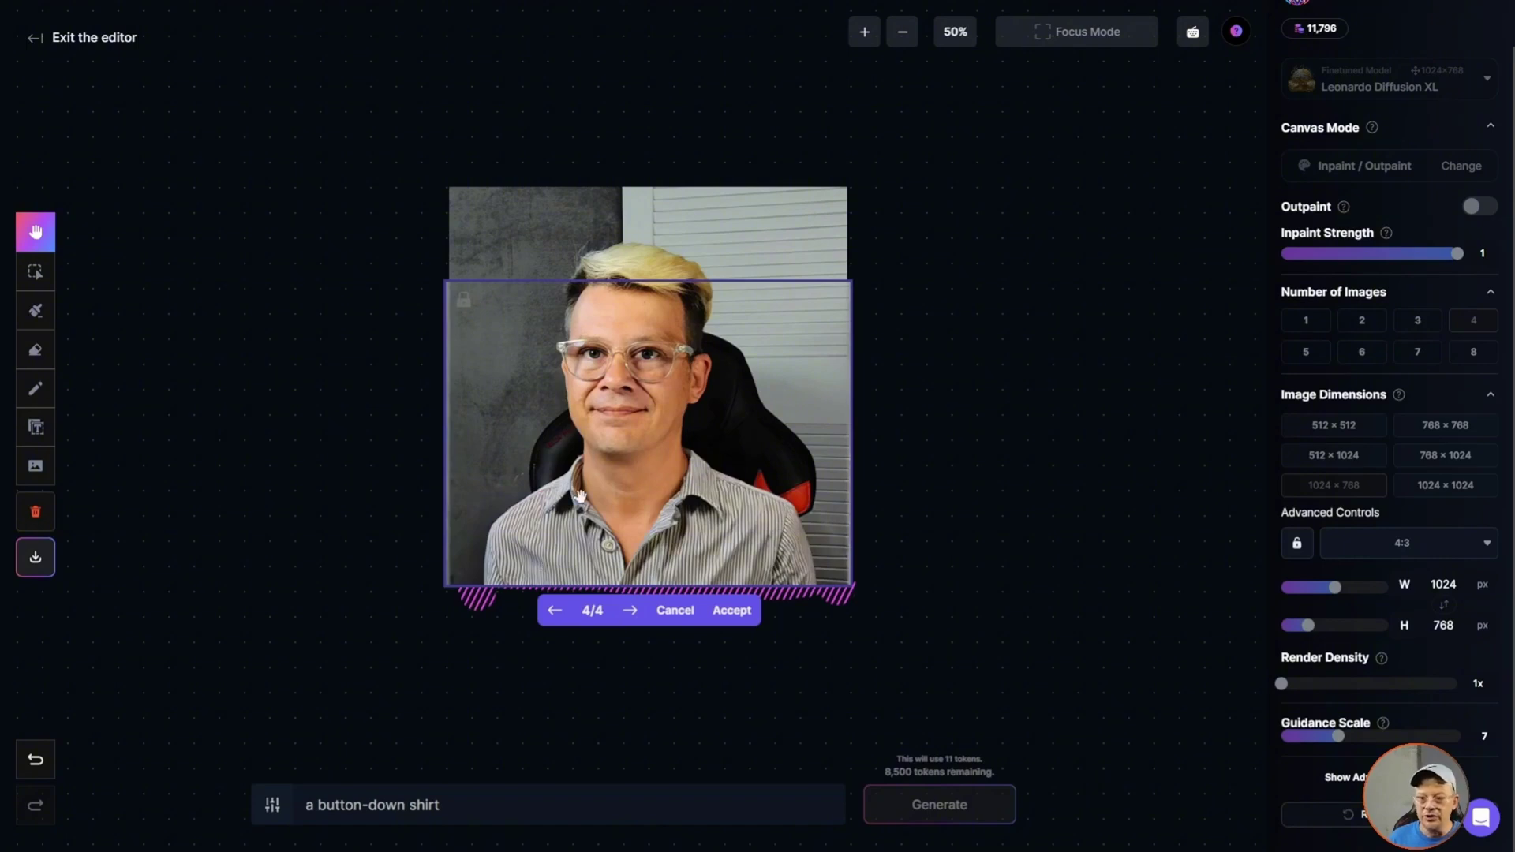
pyautogui.click(553, 614)
pyautogui.click(552, 614)
pyautogui.click(552, 612)
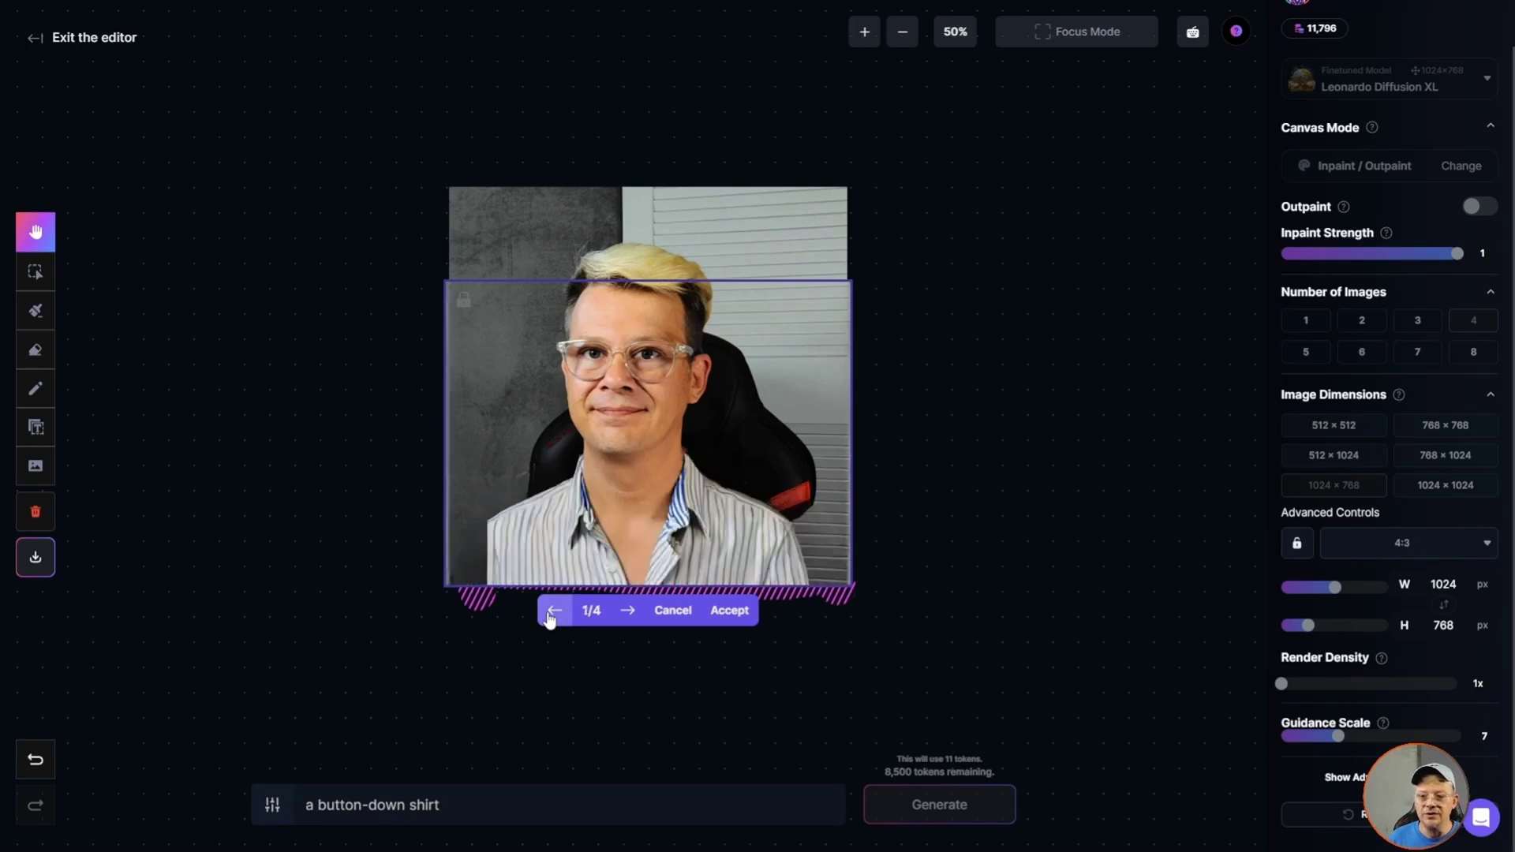
pyautogui.click(552, 612)
pyautogui.click(629, 614)
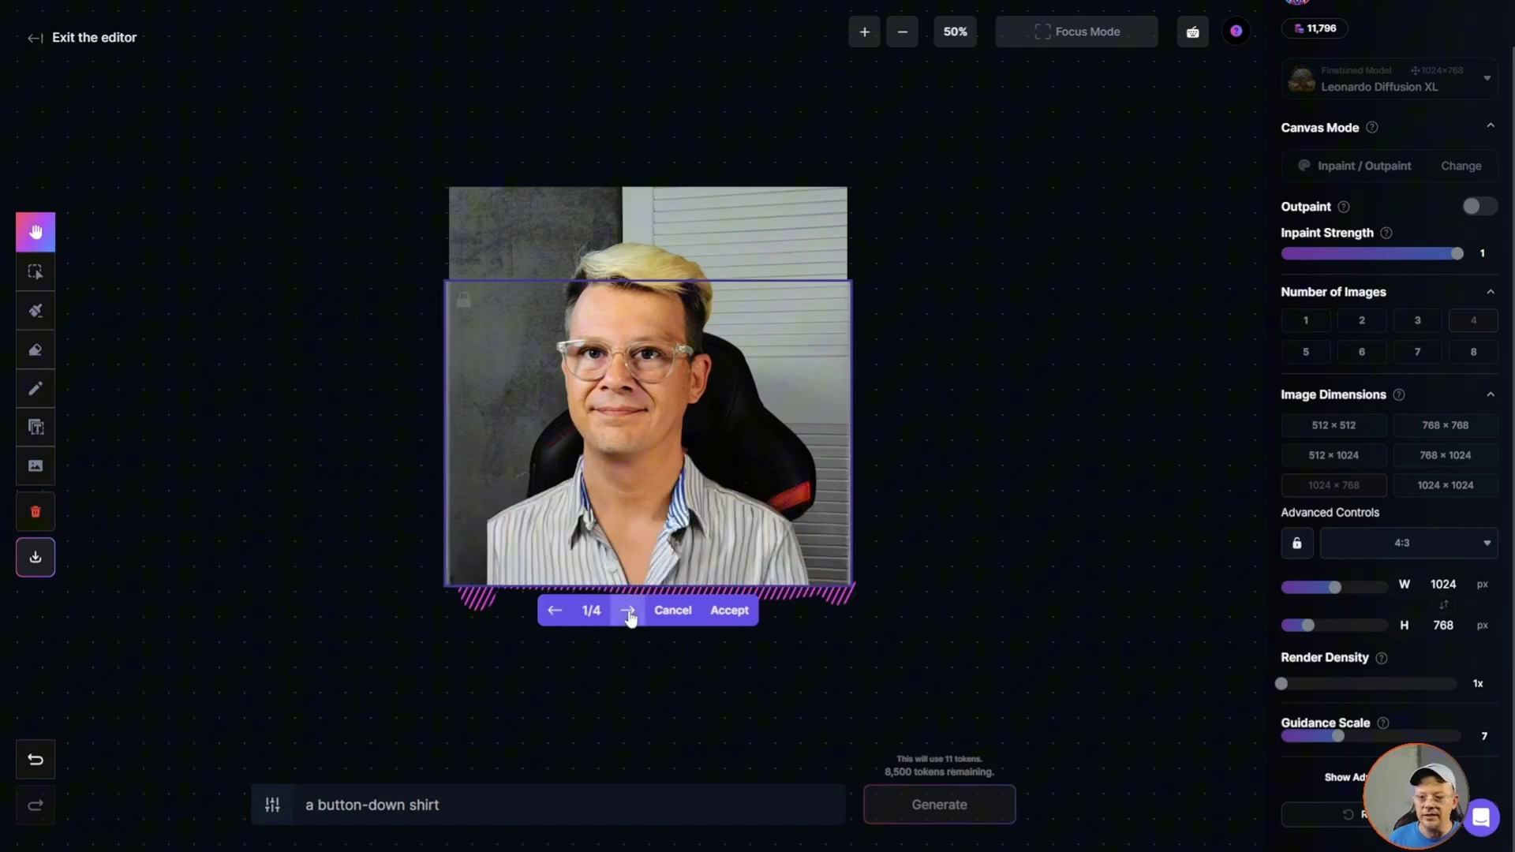
pyautogui.click(628, 614)
pyautogui.click(628, 614)
pyautogui.click(629, 614)
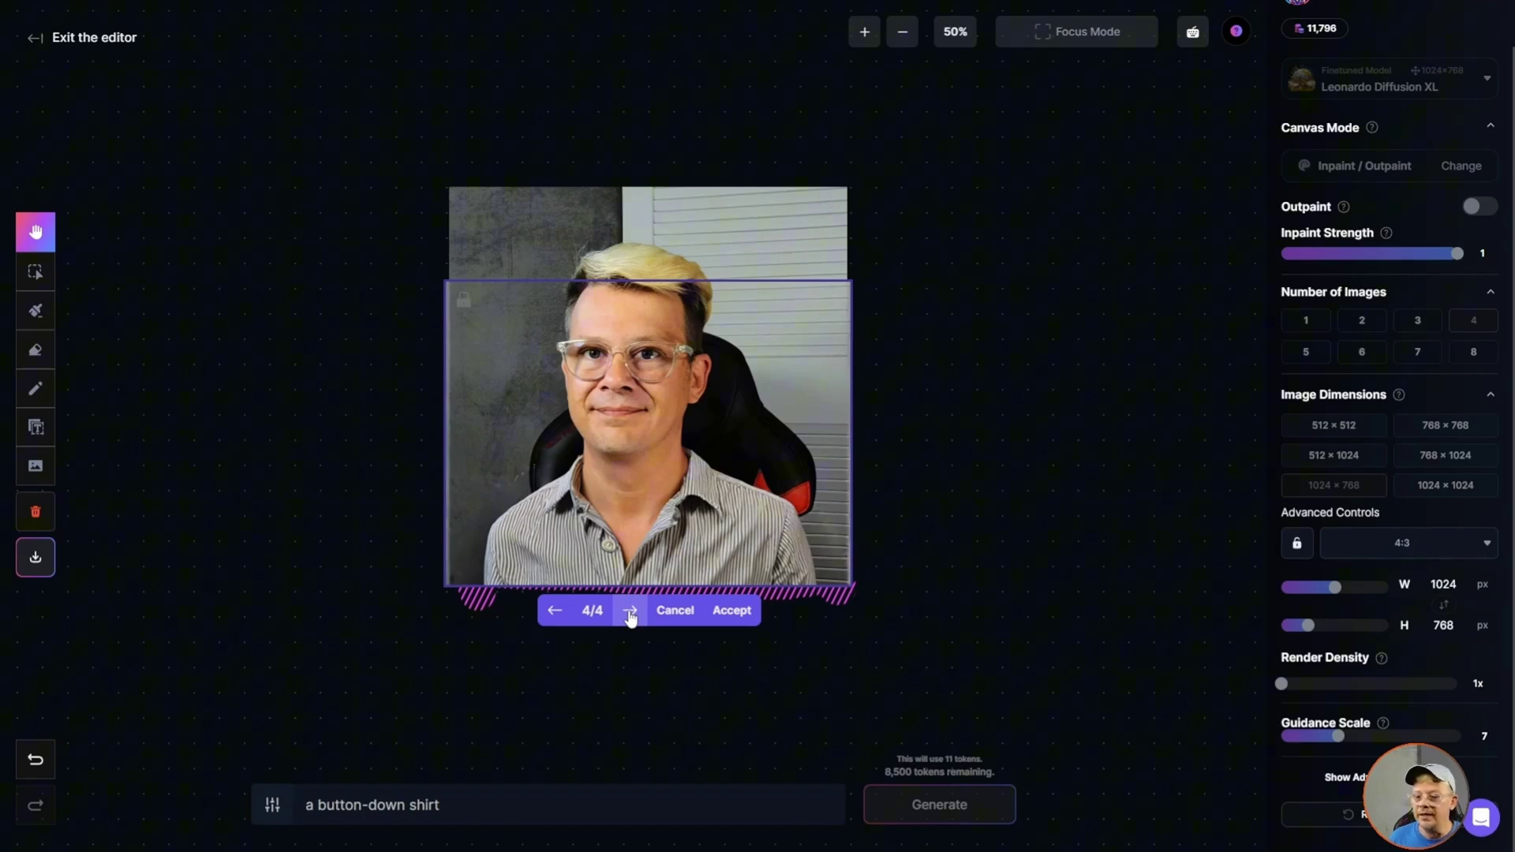
pyautogui.click(629, 614)
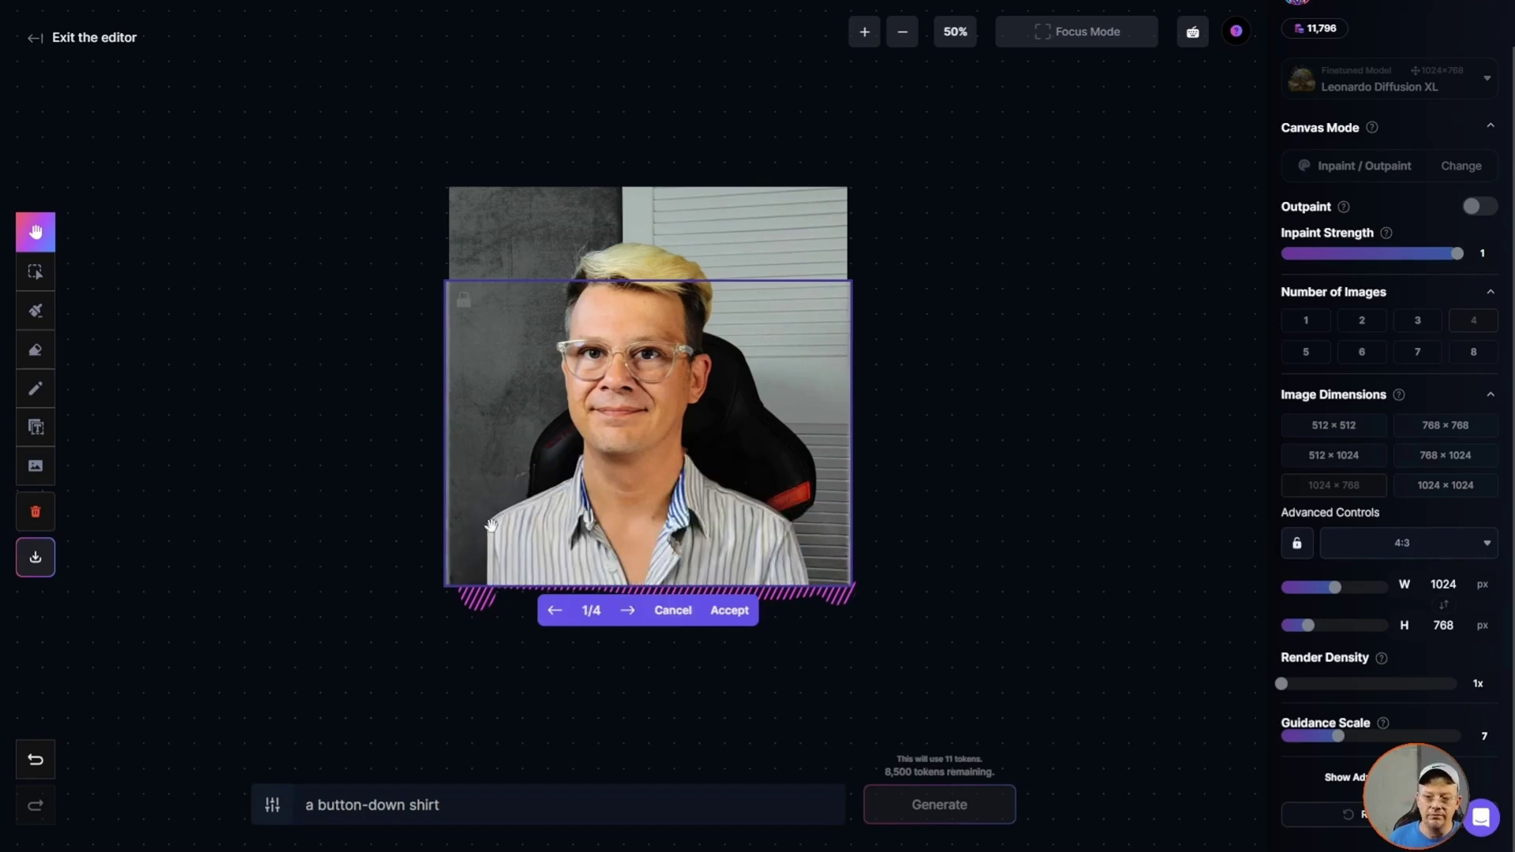
pyautogui.click(628, 612)
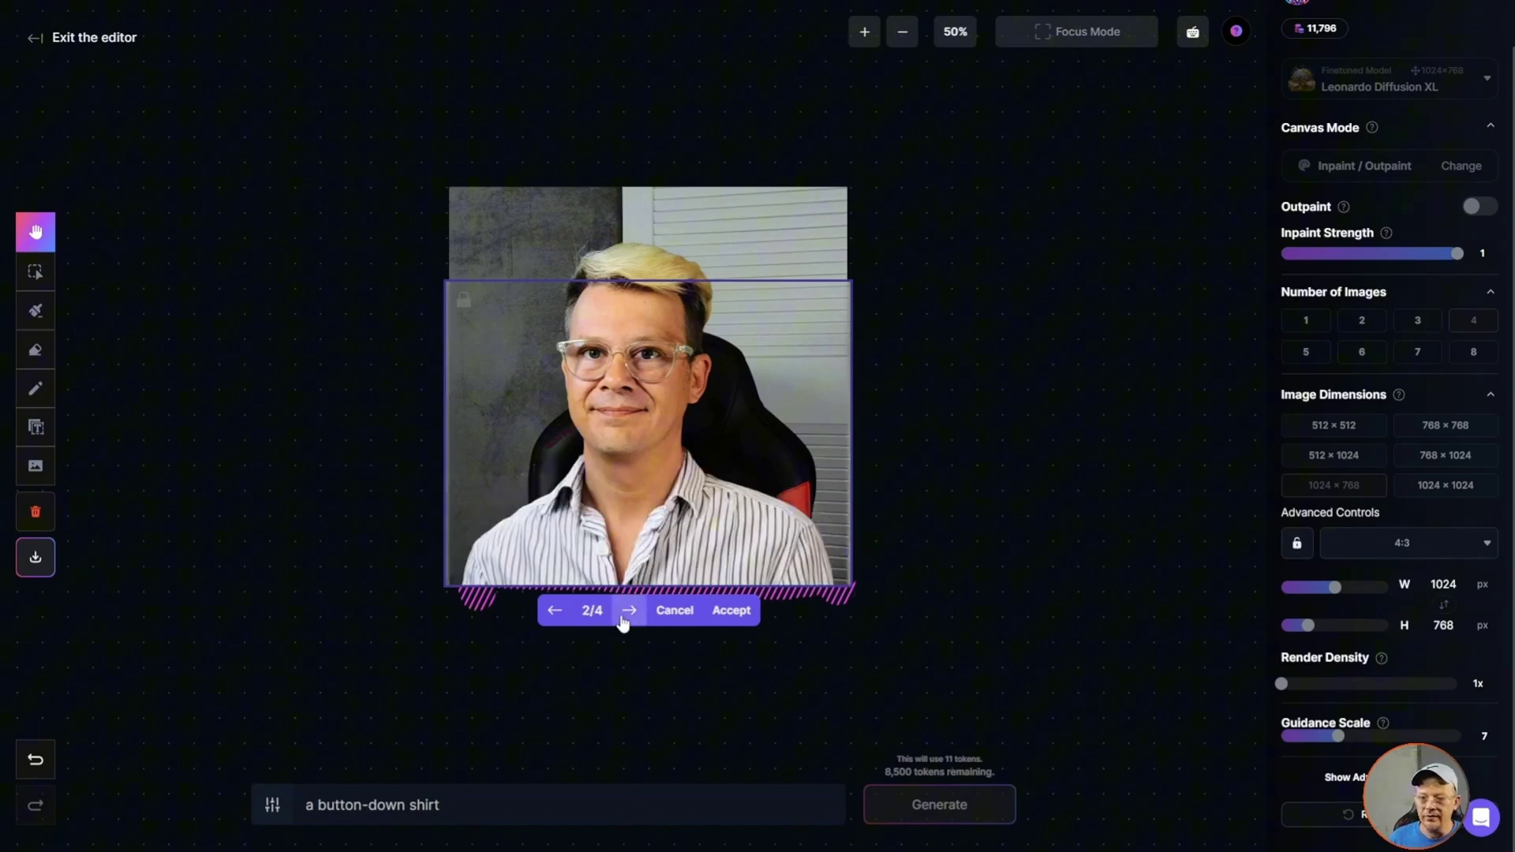
pyautogui.click(628, 612)
pyautogui.click(624, 623)
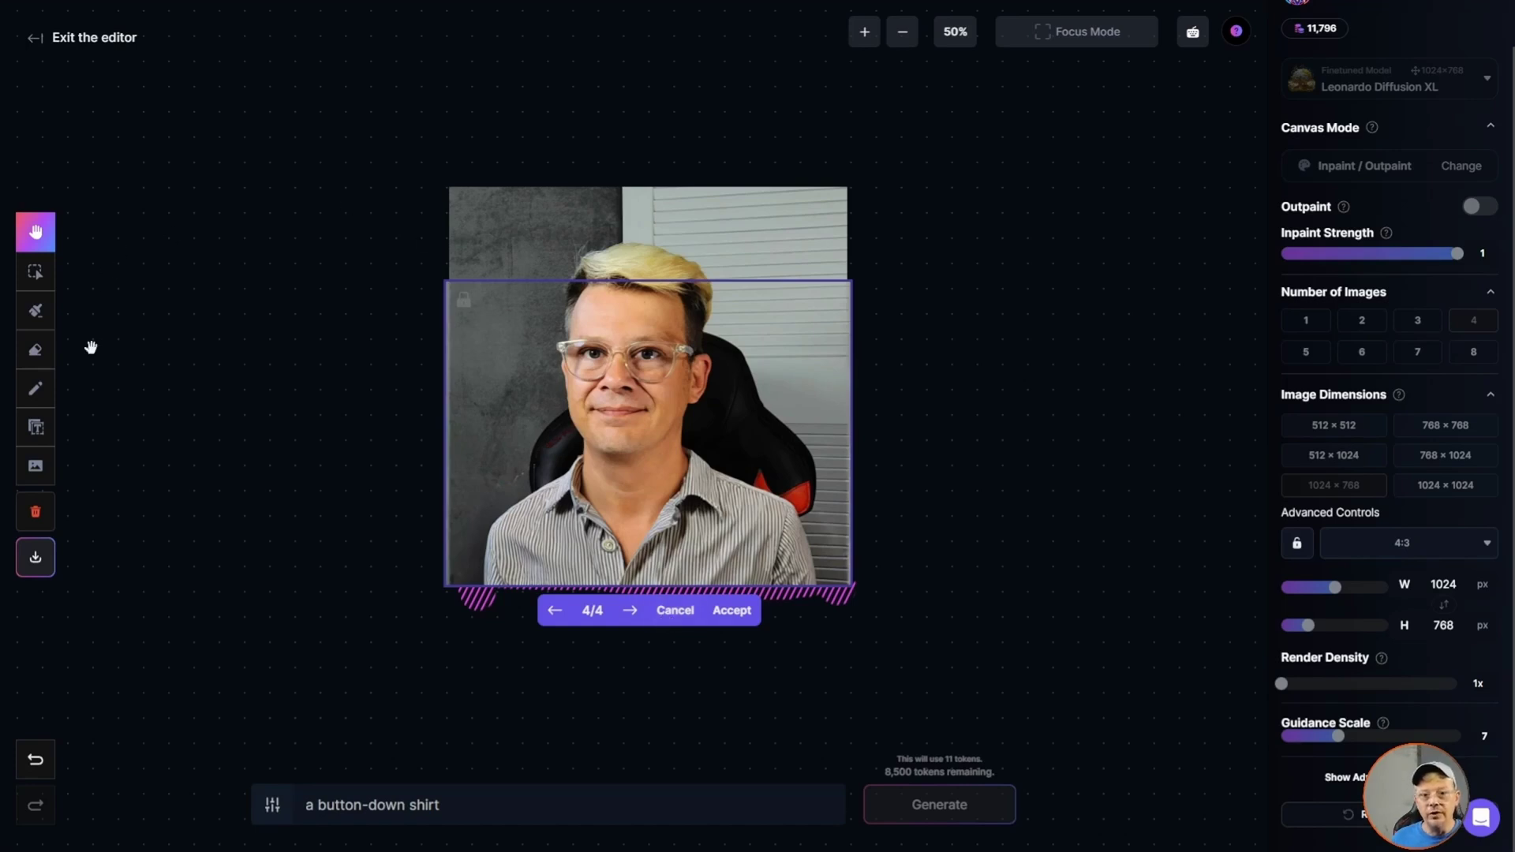
# - Pull the original tank-top photo below the result, then settle on the white striped shirt (2/4)
pyautogui.click(42, 275)
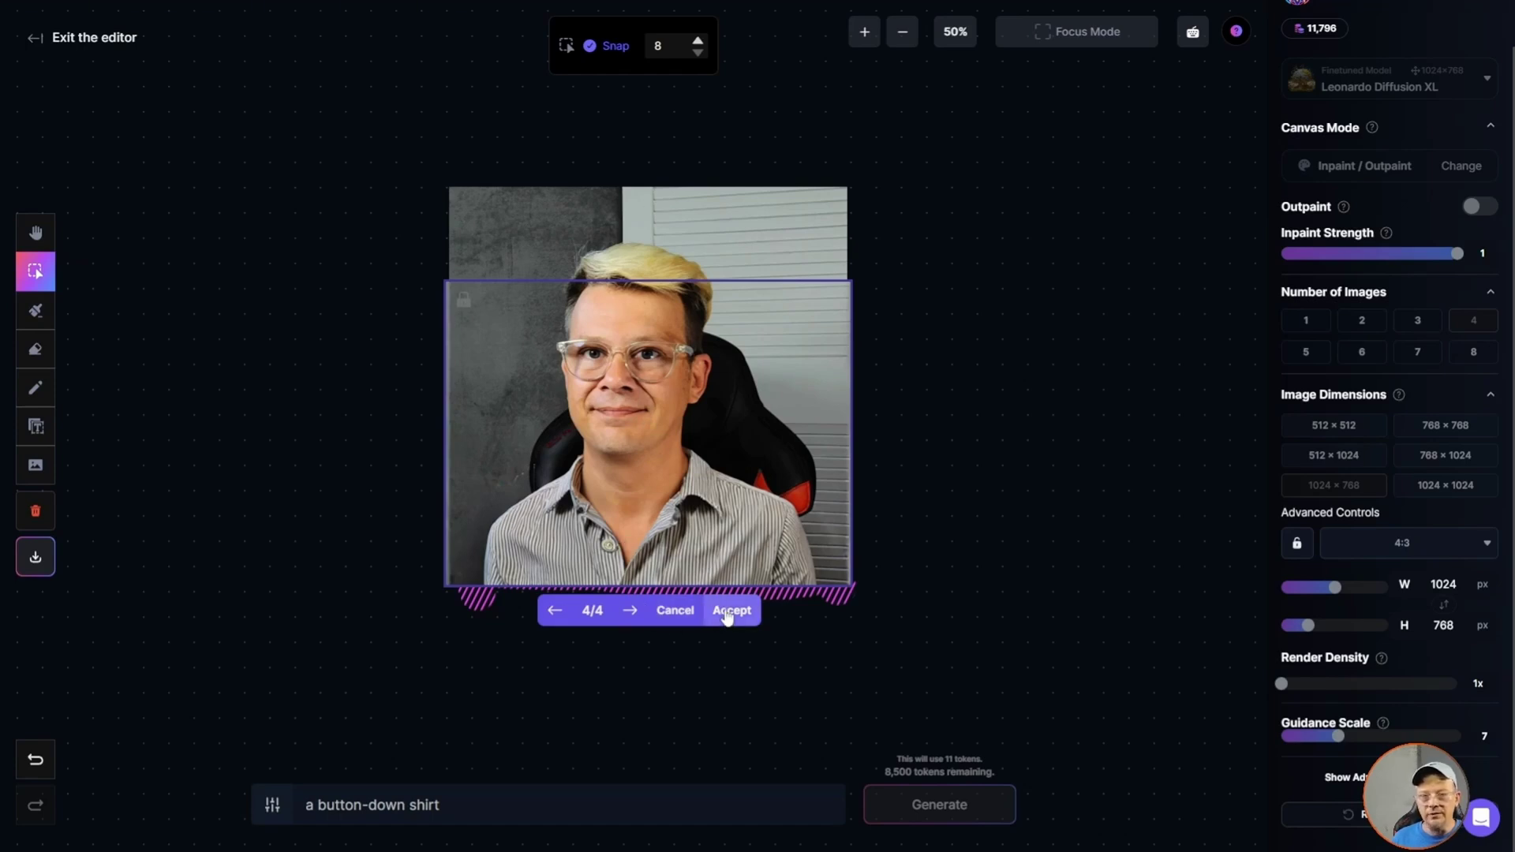
pyautogui.moveTo(585, 204); pyautogui.dragTo(620, 306)
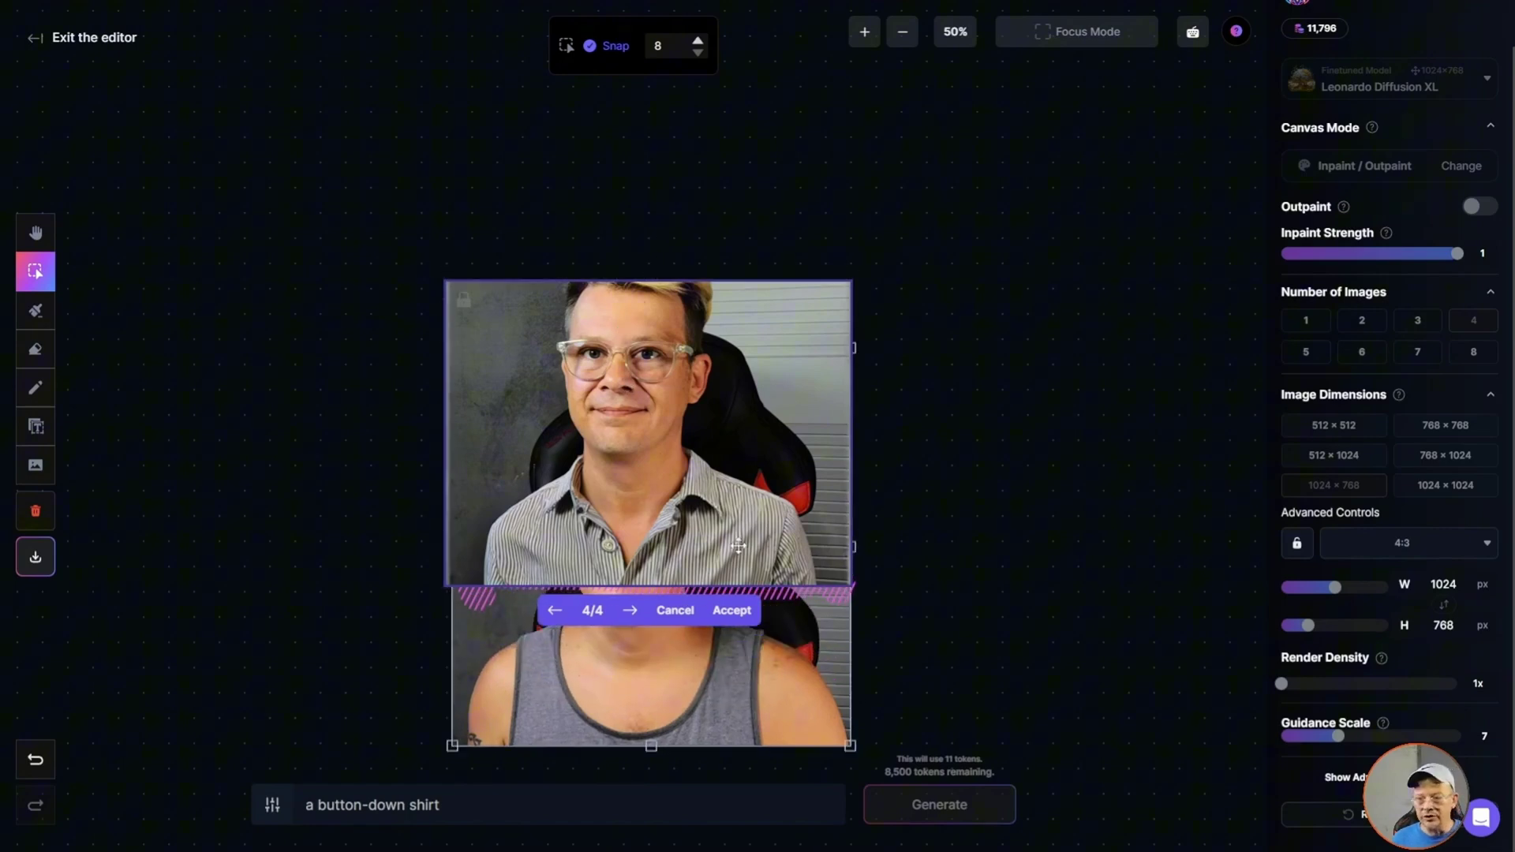
pyautogui.click(628, 618)
pyautogui.click(628, 619)
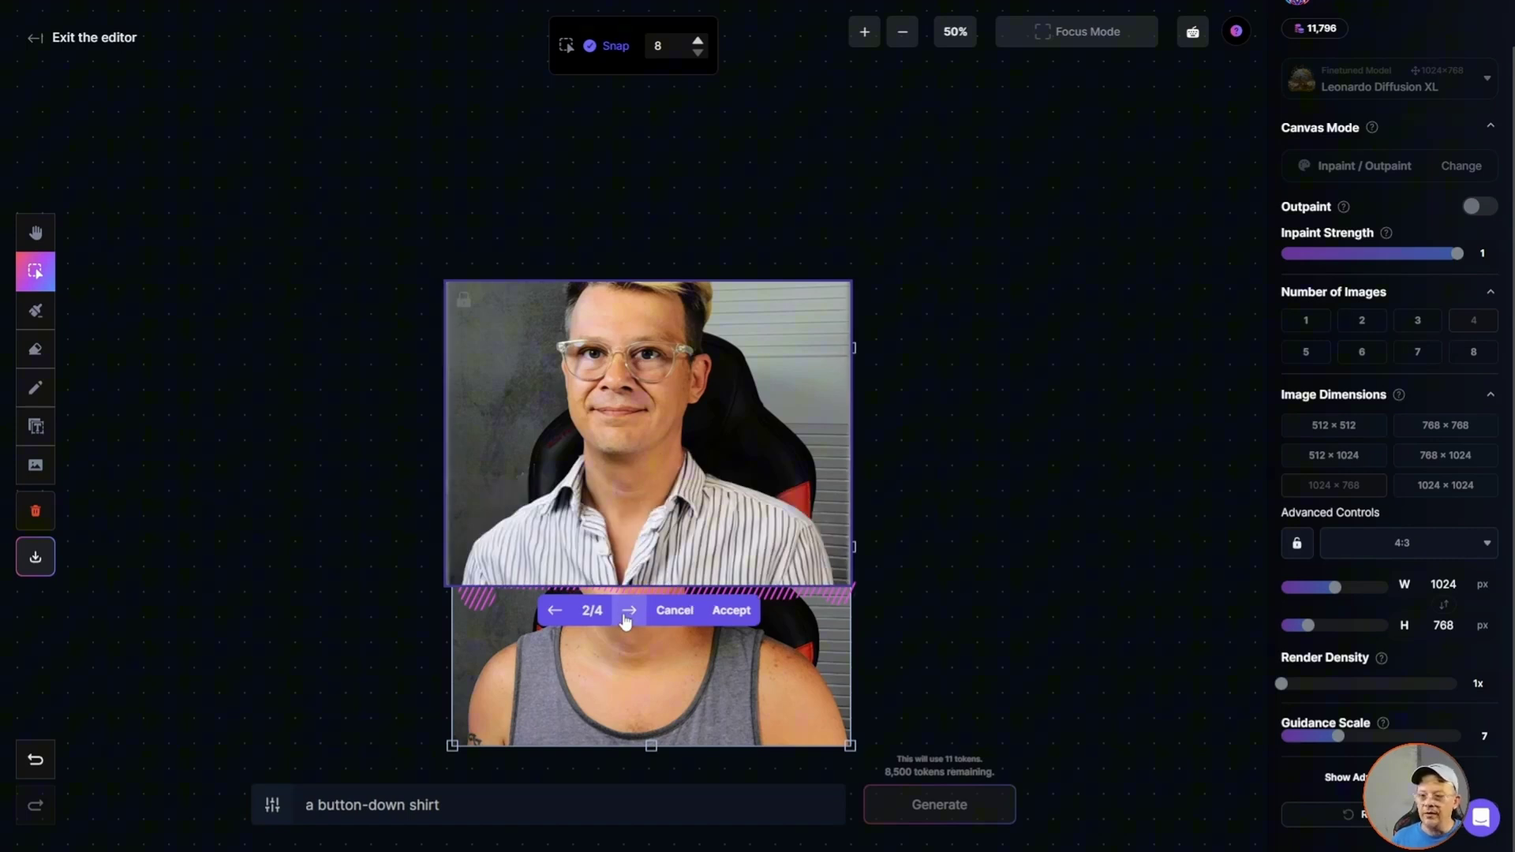
pyautogui.click(628, 619)
pyautogui.click(628, 615)
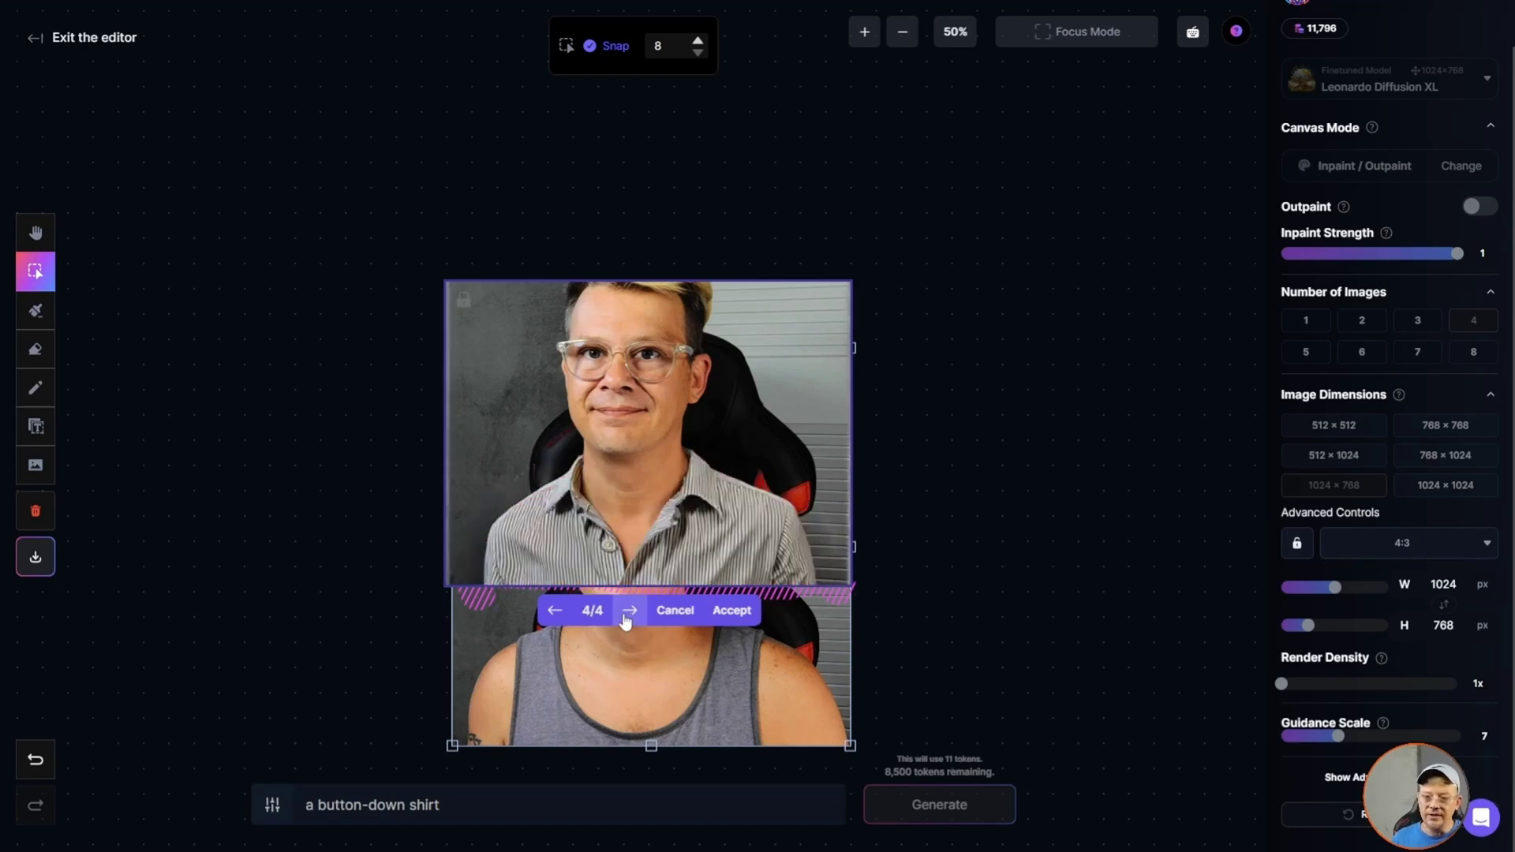
pyautogui.click(628, 615)
pyautogui.click(628, 616)
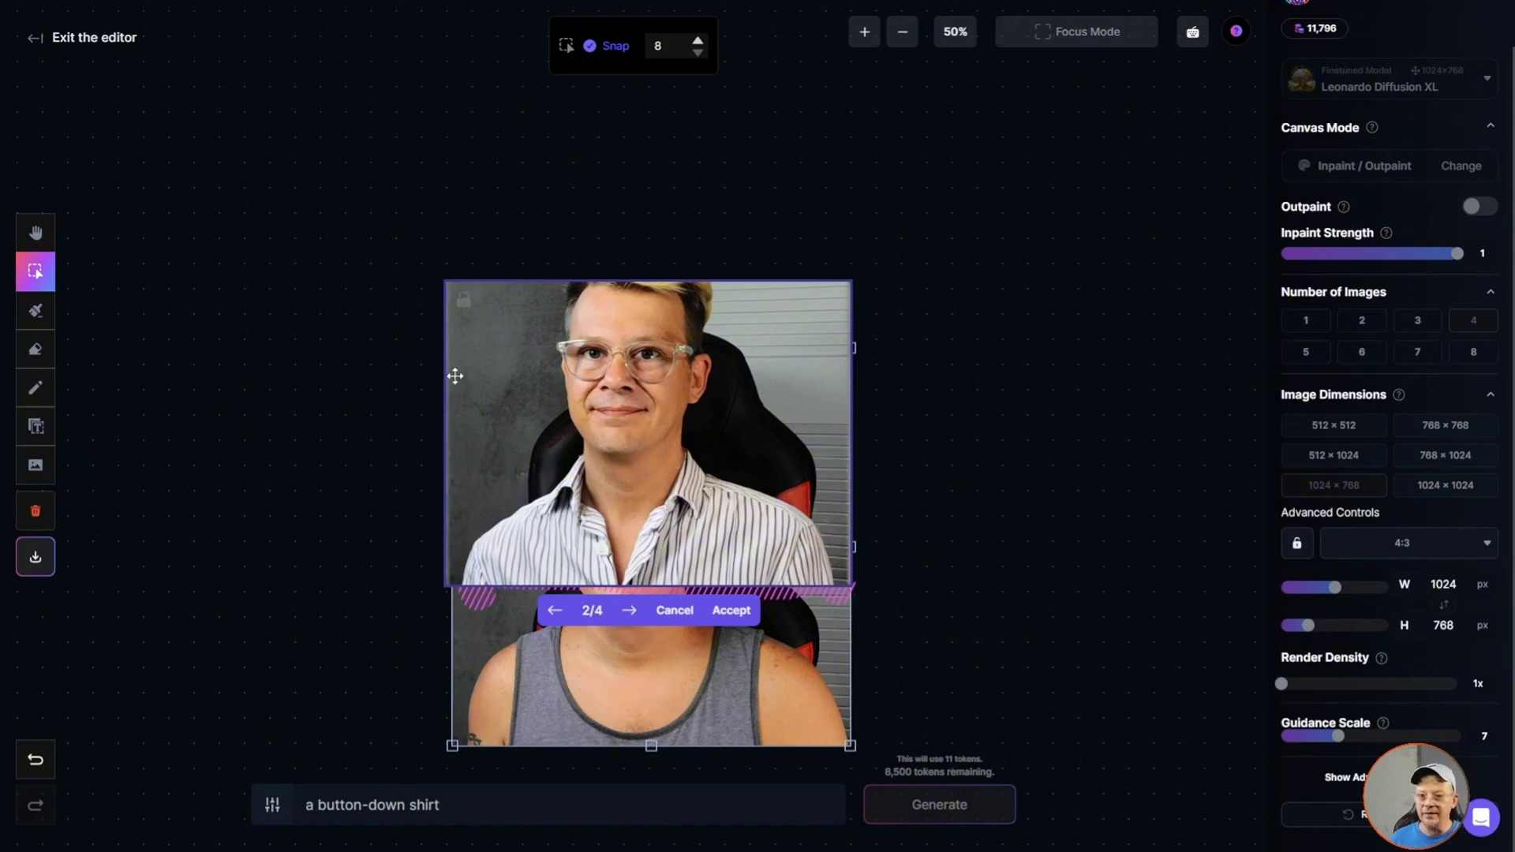
# - Undo two canvas changes and keep the white striped shirt result
pyautogui.click(34, 762)
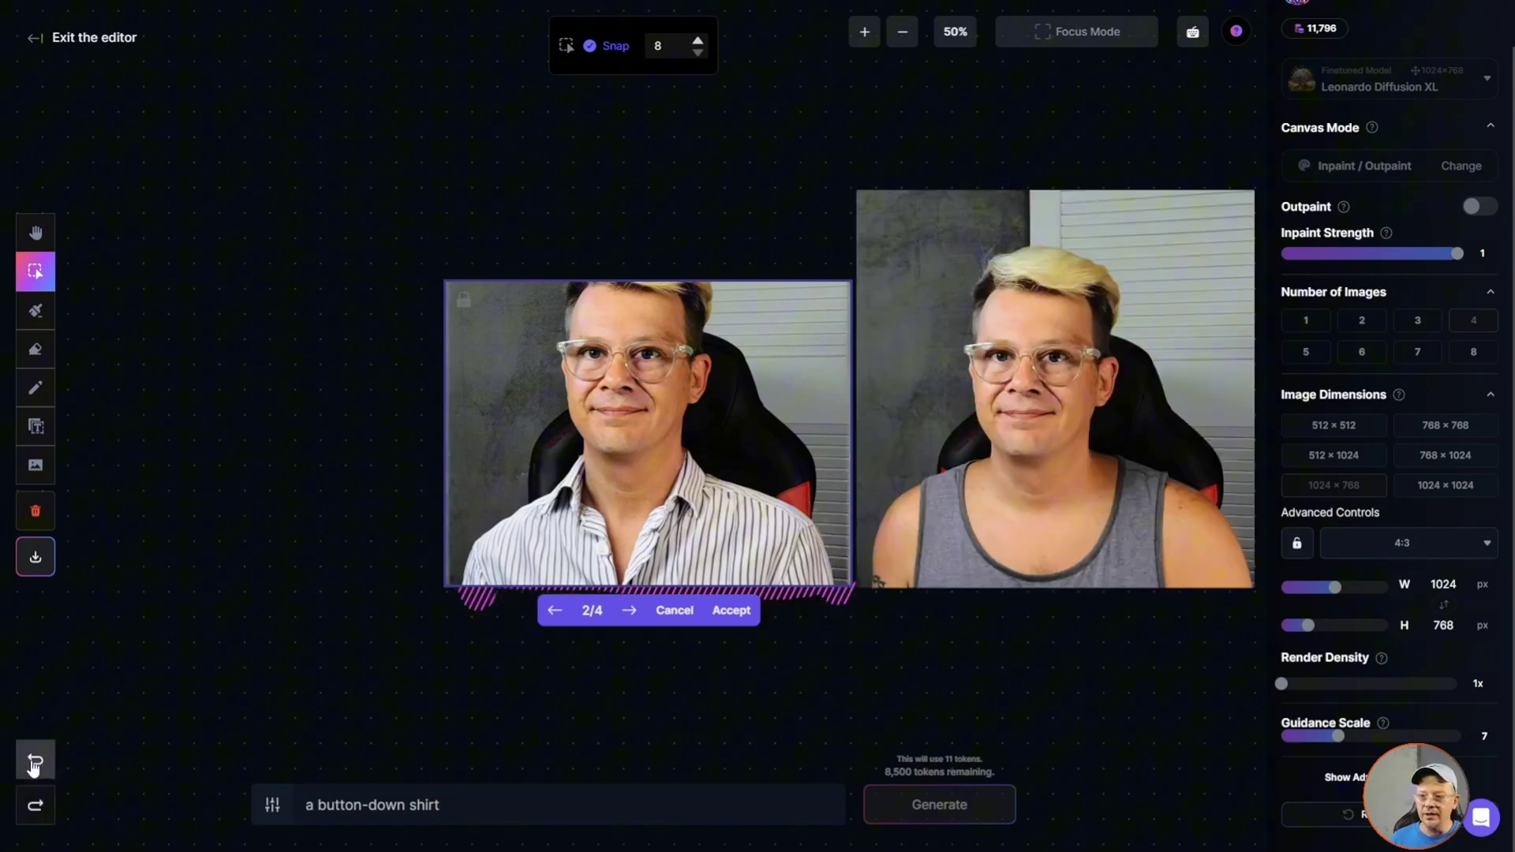
pyautogui.click(34, 762)
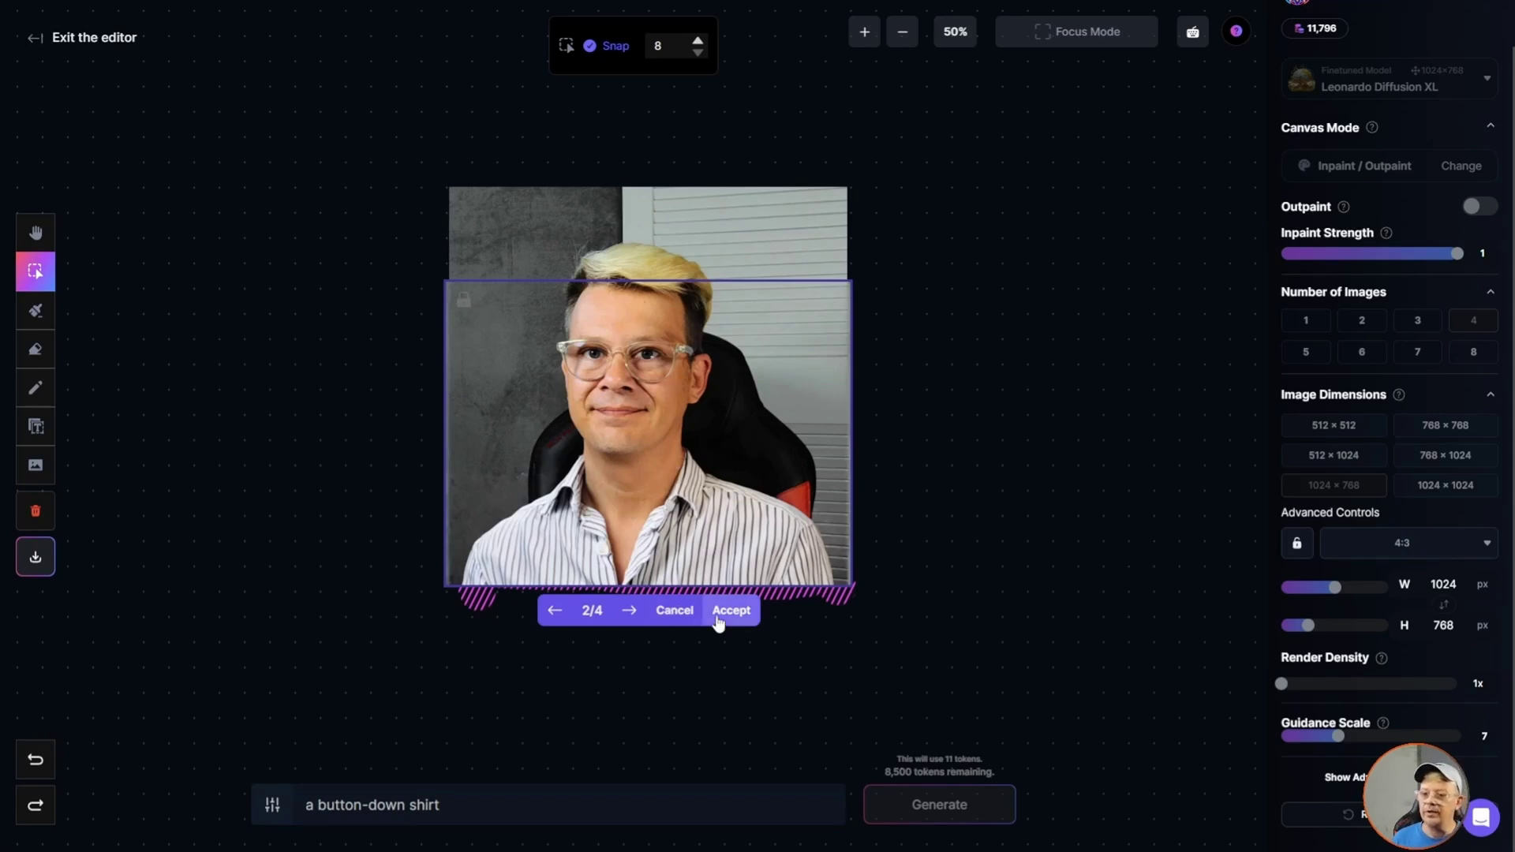
pyautogui.click(718, 615)
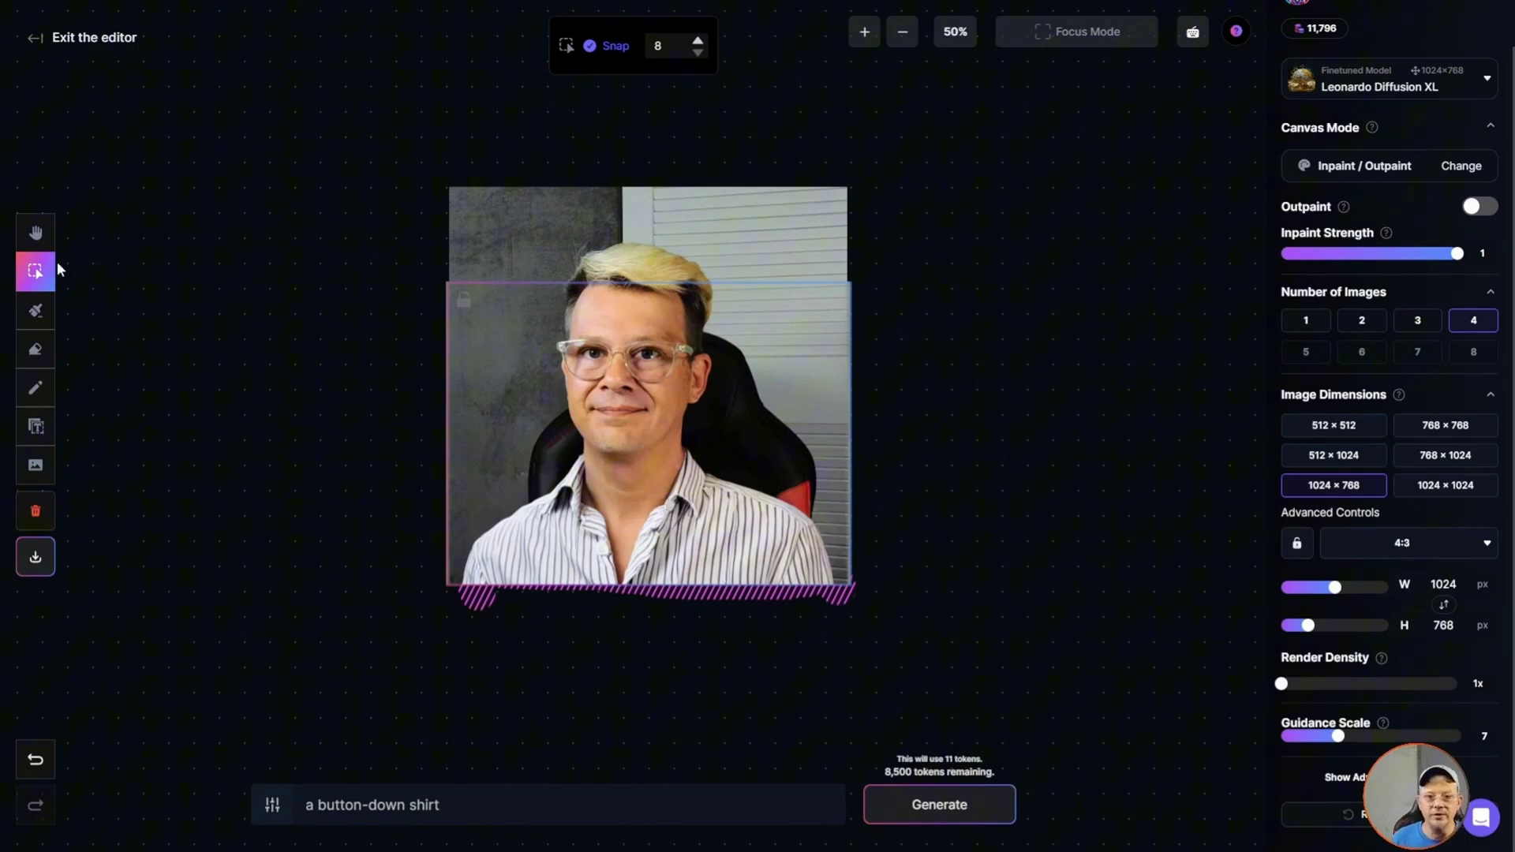
# - Move the generation frame aside and place the shirt portrait right of the tank-top photo
pyautogui.moveTo(532, 351); pyautogui.dragTo(98, 277)
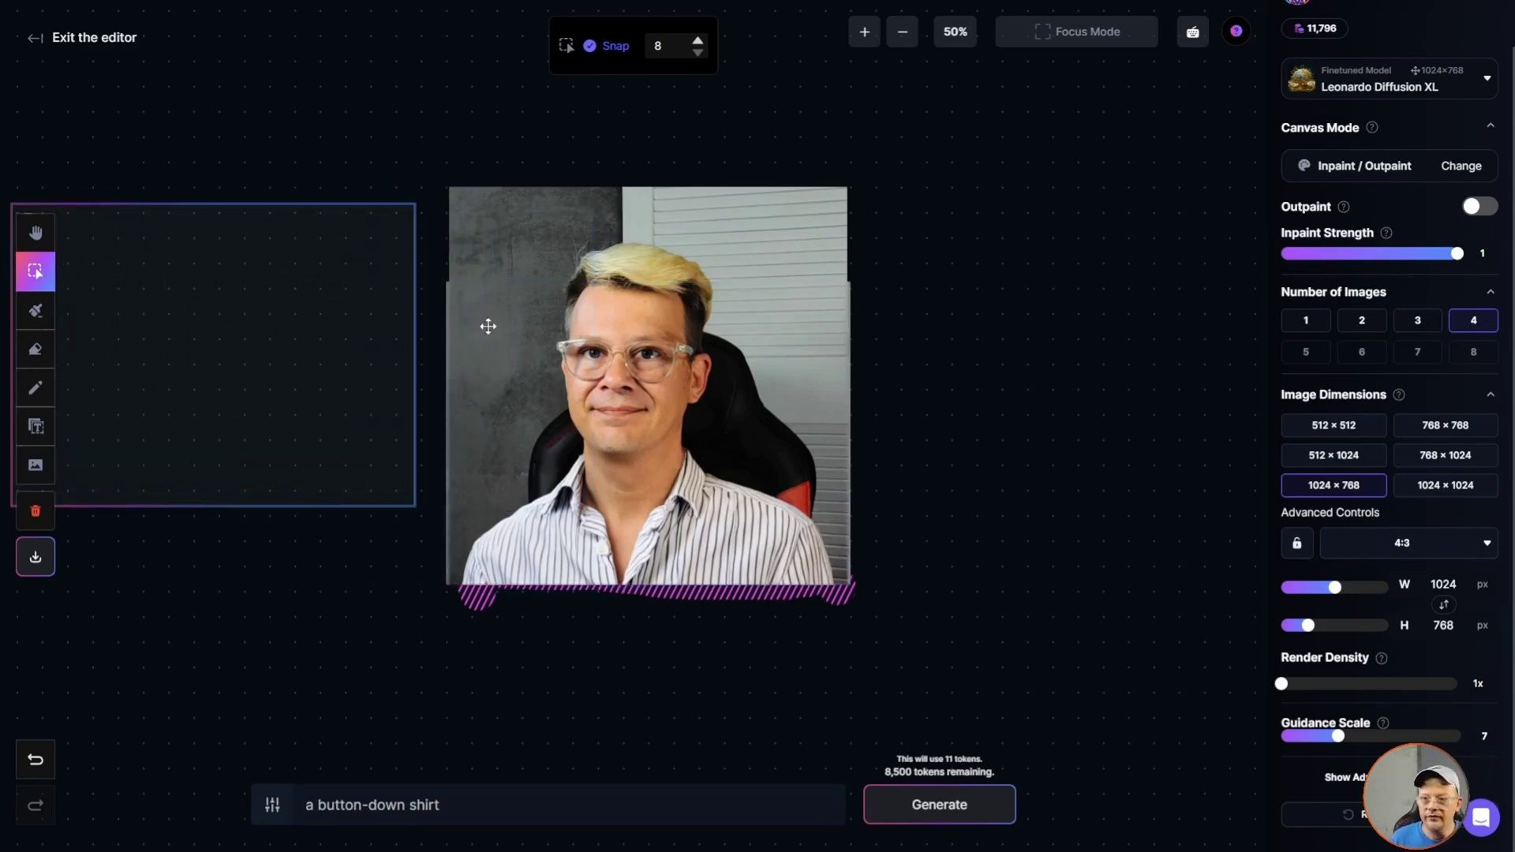
pyautogui.click(500, 331)
pyautogui.hotkey('ctrl', 'v')
pyautogui.moveTo(594, 361); pyautogui.dragTo(928, 347)
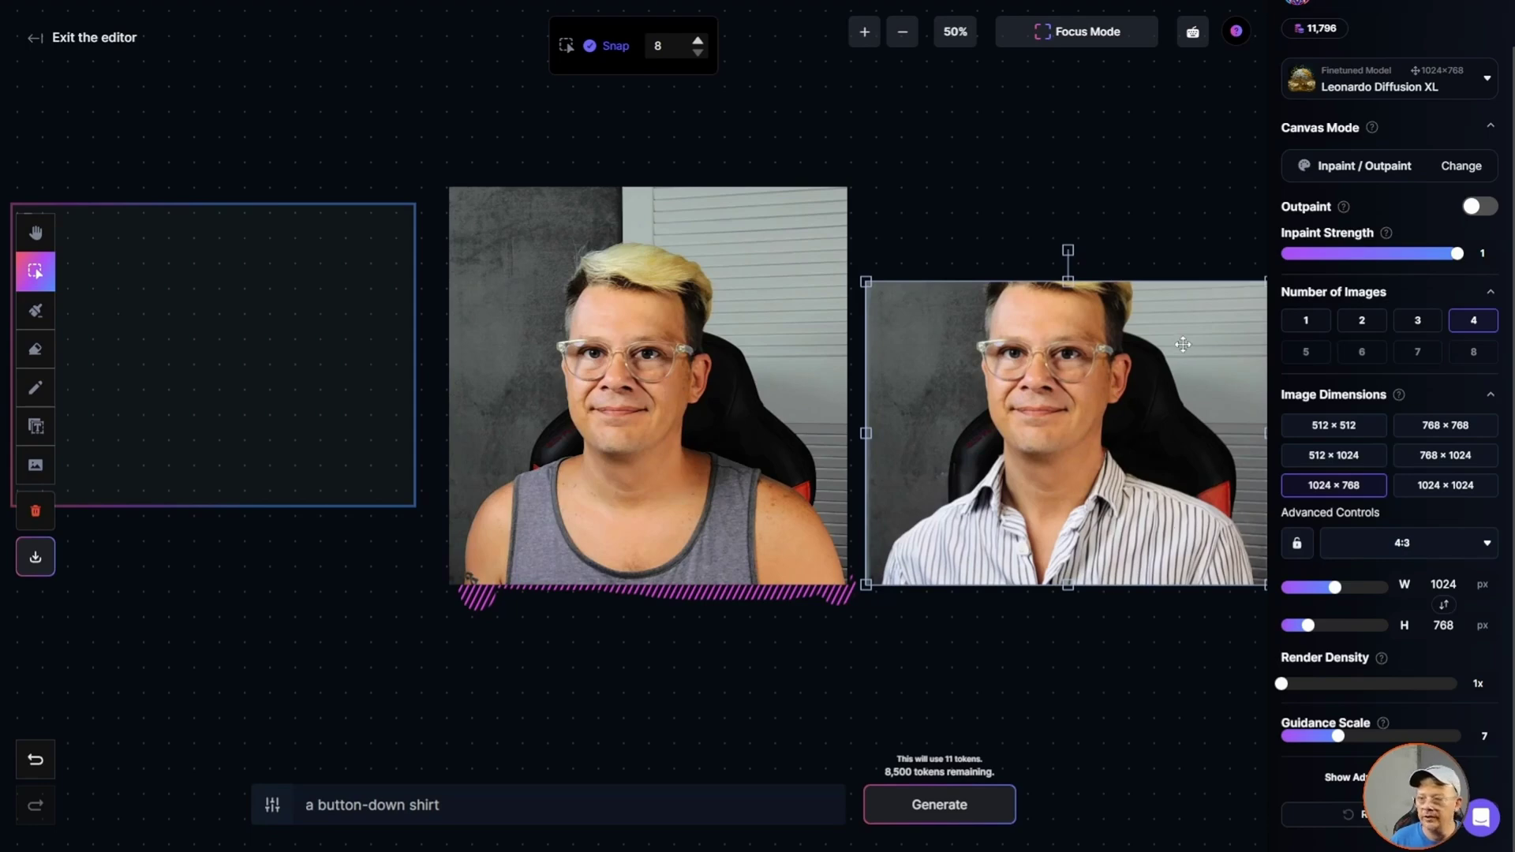
# - Move the shirt portrait back and mask the background beside the head, lower-left corner and blinds
pyautogui.moveTo(1182, 344); pyautogui.dragTo(917, 373)
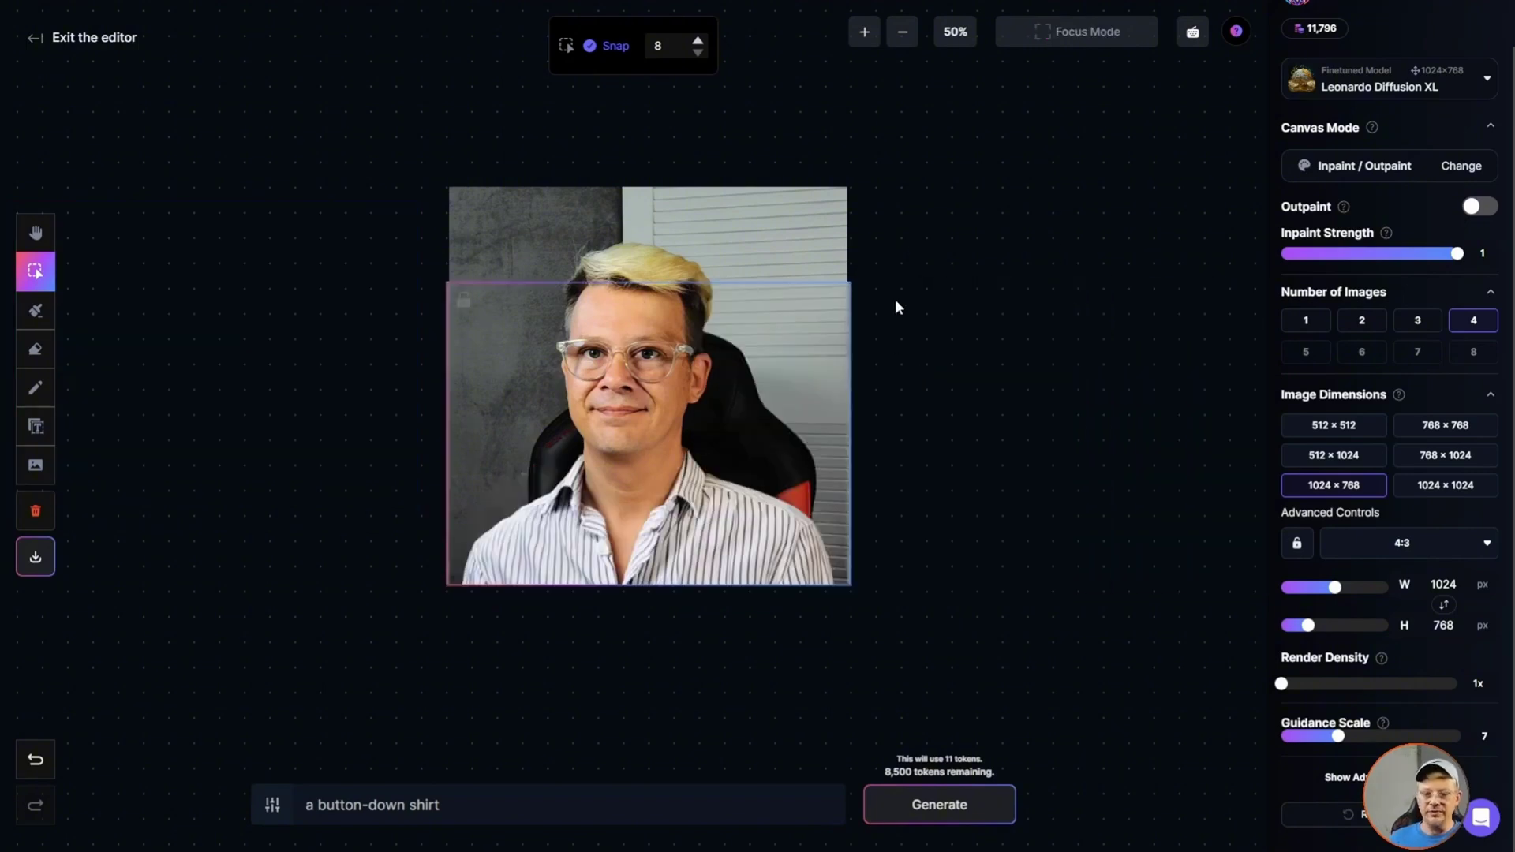
pyautogui.press('e')
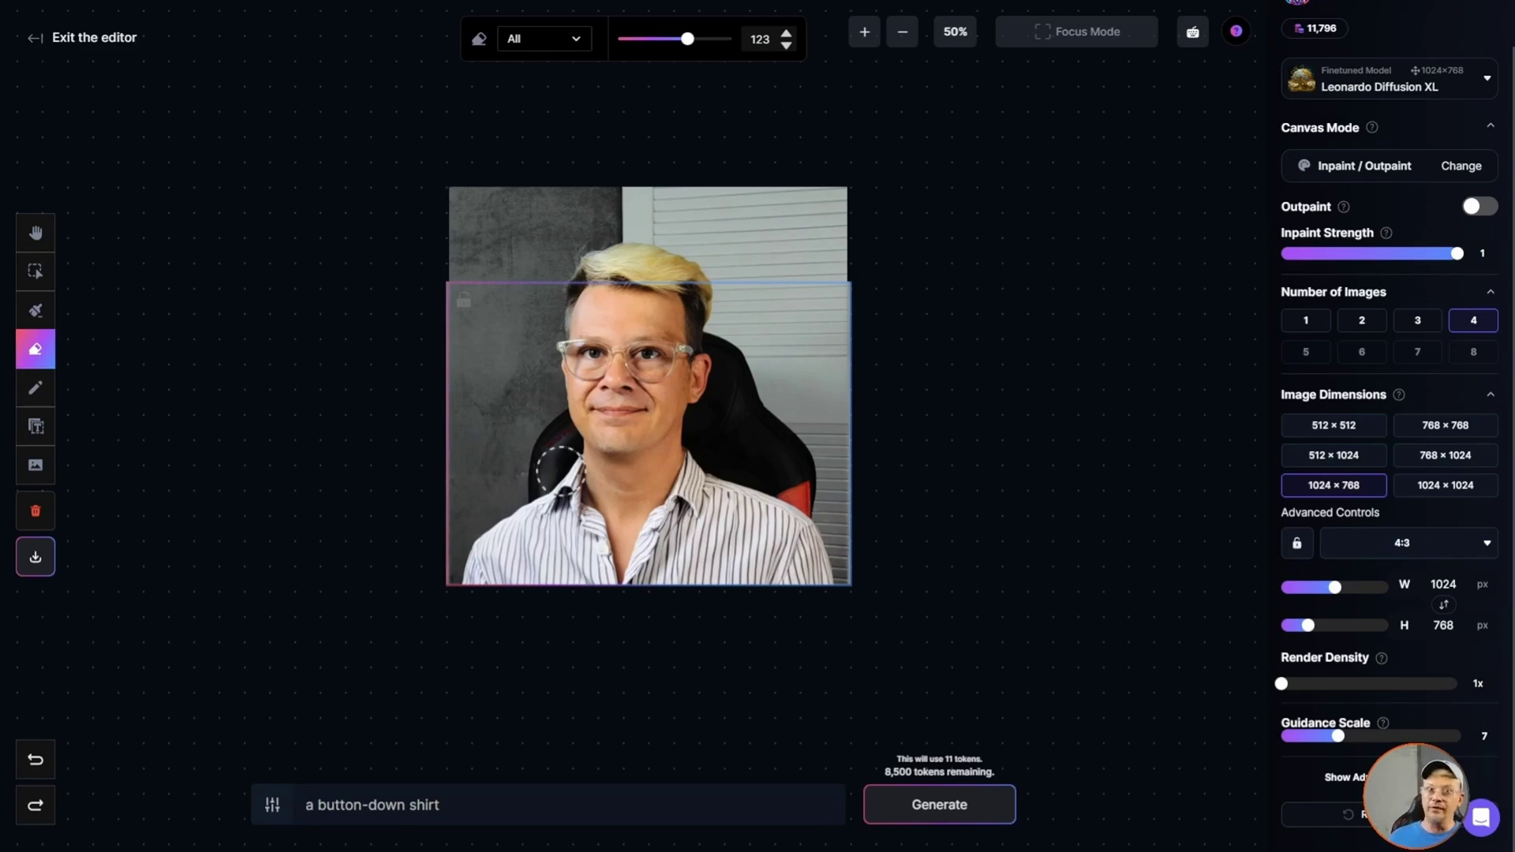
pyautogui.click(36, 310)
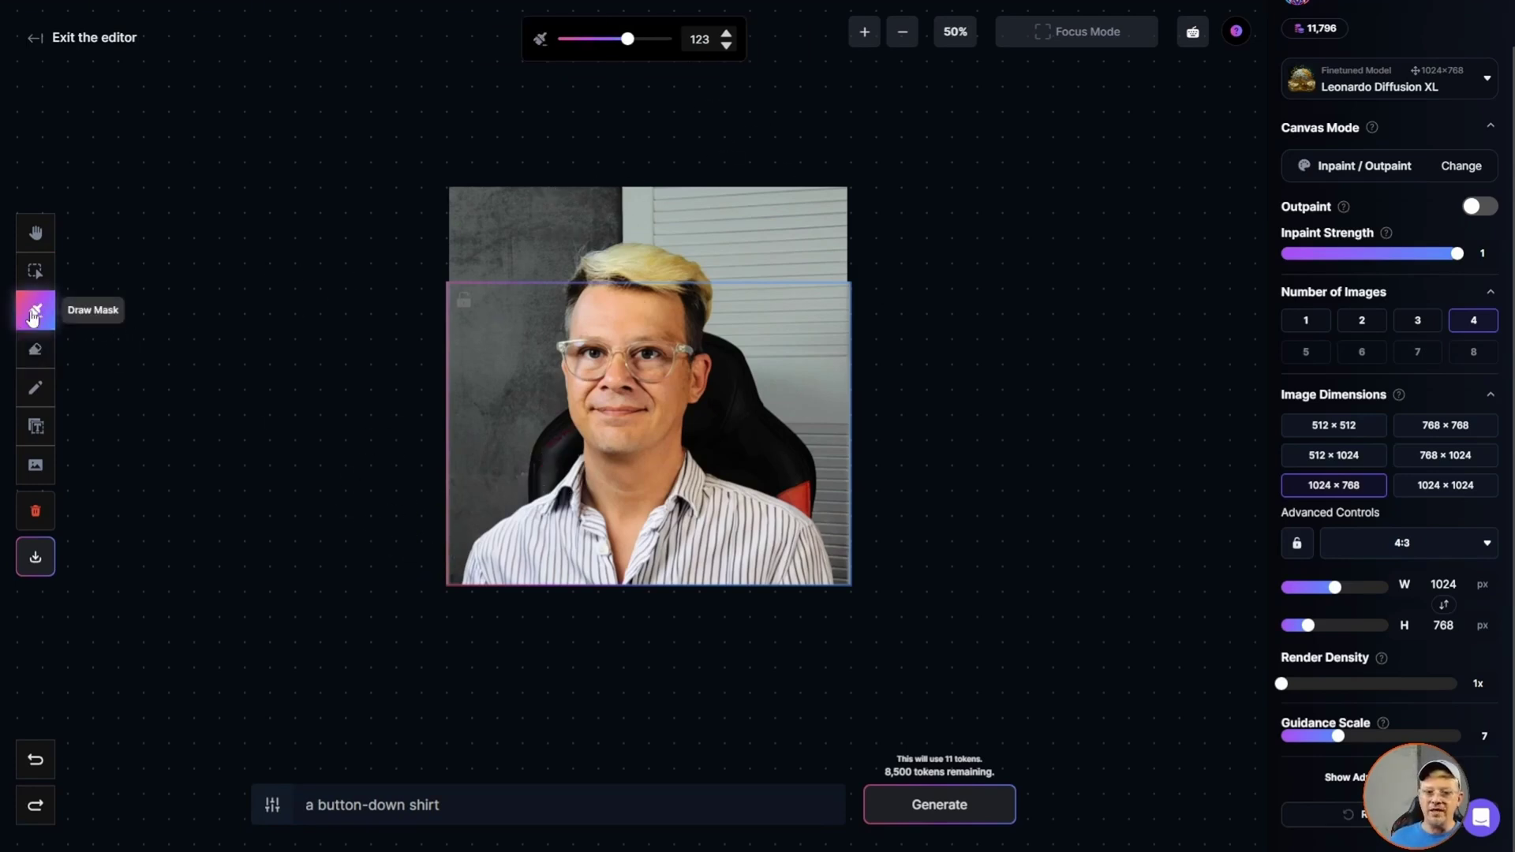
pyautogui.moveTo(738, 295)
pyautogui.mouseDown()
pyautogui.moveTo(730, 407)
pyautogui.moveTo(703, 446)
pyautogui.moveTo(829, 509)
pyautogui.moveTo(856, 580)
pyautogui.mouseUp()
pyautogui.moveTo(433, 584)
pyautogui.mouseDown()
pyautogui.moveTo(466, 516)
pyautogui.moveTo(560, 441)
pyautogui.moveTo(544, 286)
pyautogui.moveTo(455, 498)
pyautogui.moveTo(479, 234)
pyautogui.moveTo(463, 242)
pyautogui.moveTo(447, 438)
pyautogui.mouseUp()
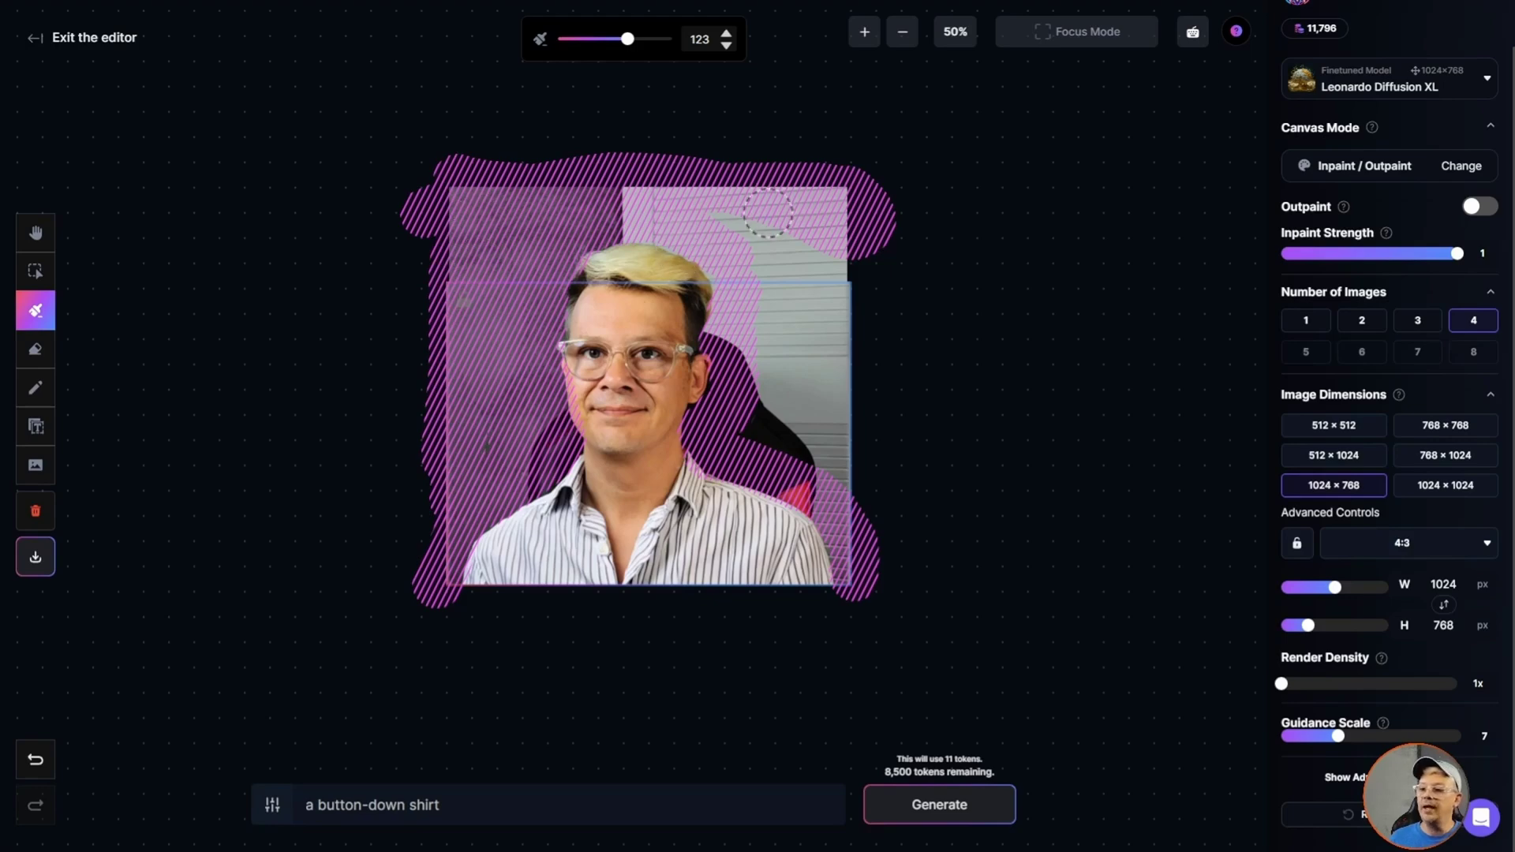
pyautogui.moveTo(798, 239)
pyautogui.mouseDown()
pyautogui.moveTo(863, 265)
pyautogui.moveTo(840, 481)
pyautogui.moveTo(763, 436)
pyautogui.moveTo(764, 224)
pyautogui.moveTo(826, 273)
pyautogui.moveTo(789, 376)
pyautogui.moveTo(800, 434)
pyautogui.moveTo(833, 284)
pyautogui.moveTo(797, 276)
pyautogui.mouseUp()
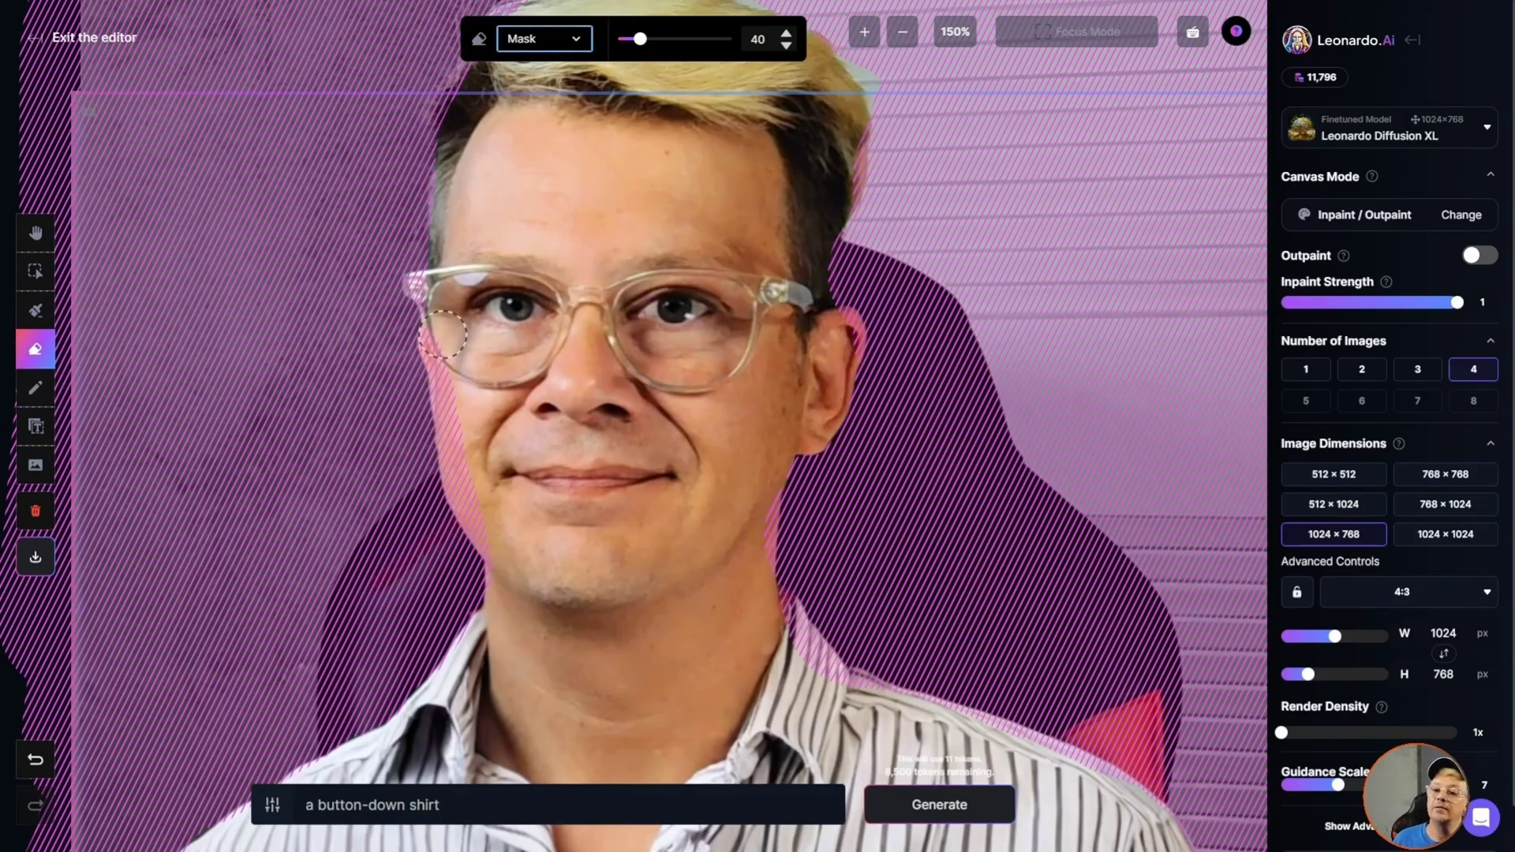
pyautogui.scroll(-5, 443, 332)
pyautogui.scroll(-4, 443, 333)
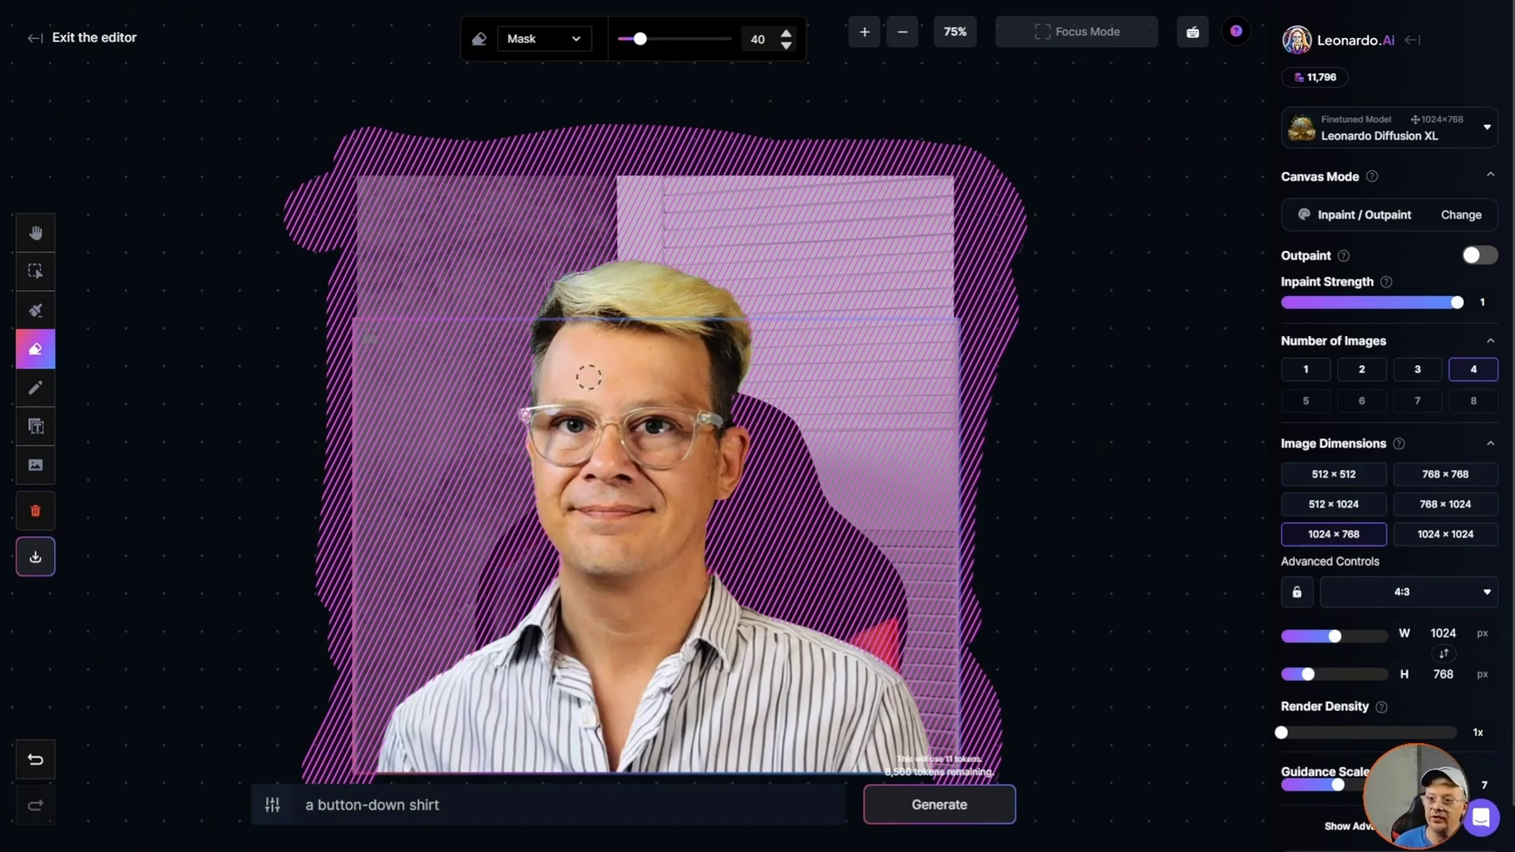
# - Set the output to 1024×1024 and move the generation frame up over the masked portrait
pyautogui.click(1457, 537)
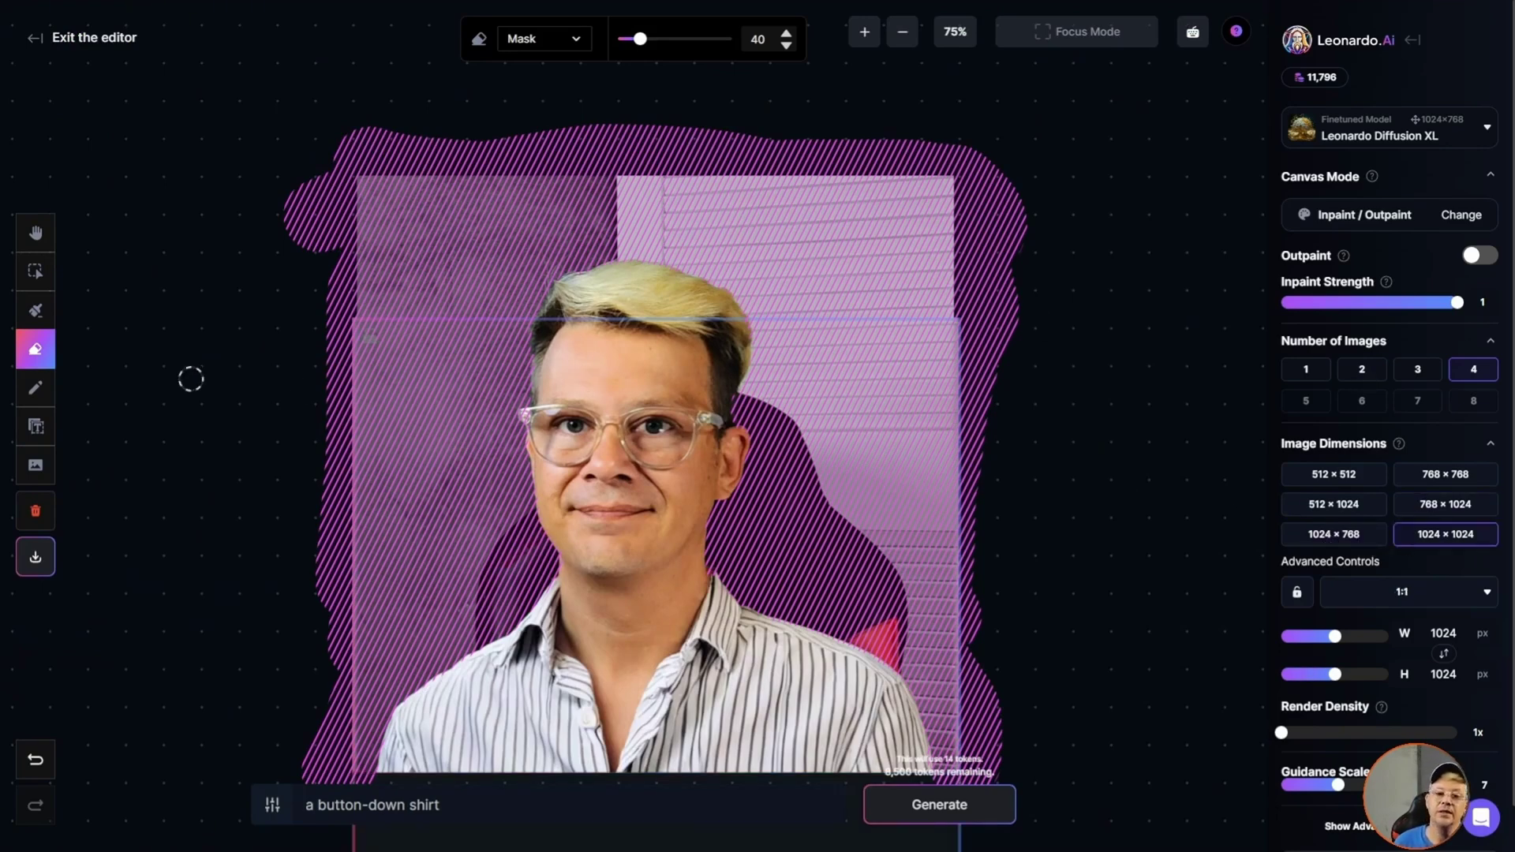
pyautogui.click(35, 276)
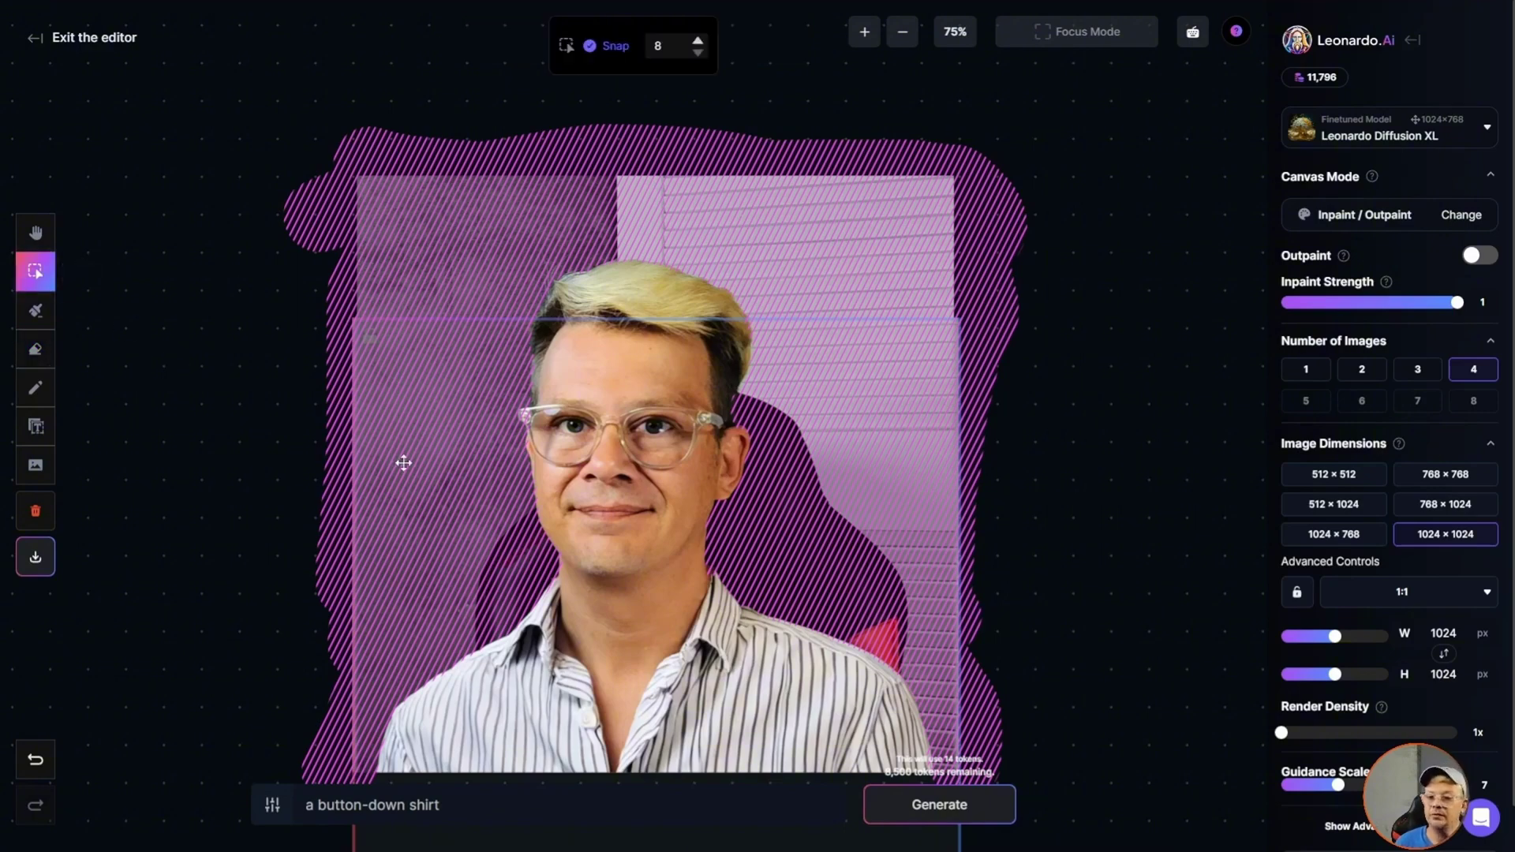
pyautogui.scroll(-1, 406, 489)
pyautogui.moveTo(507, 752); pyautogui.dragTo(510, 616)
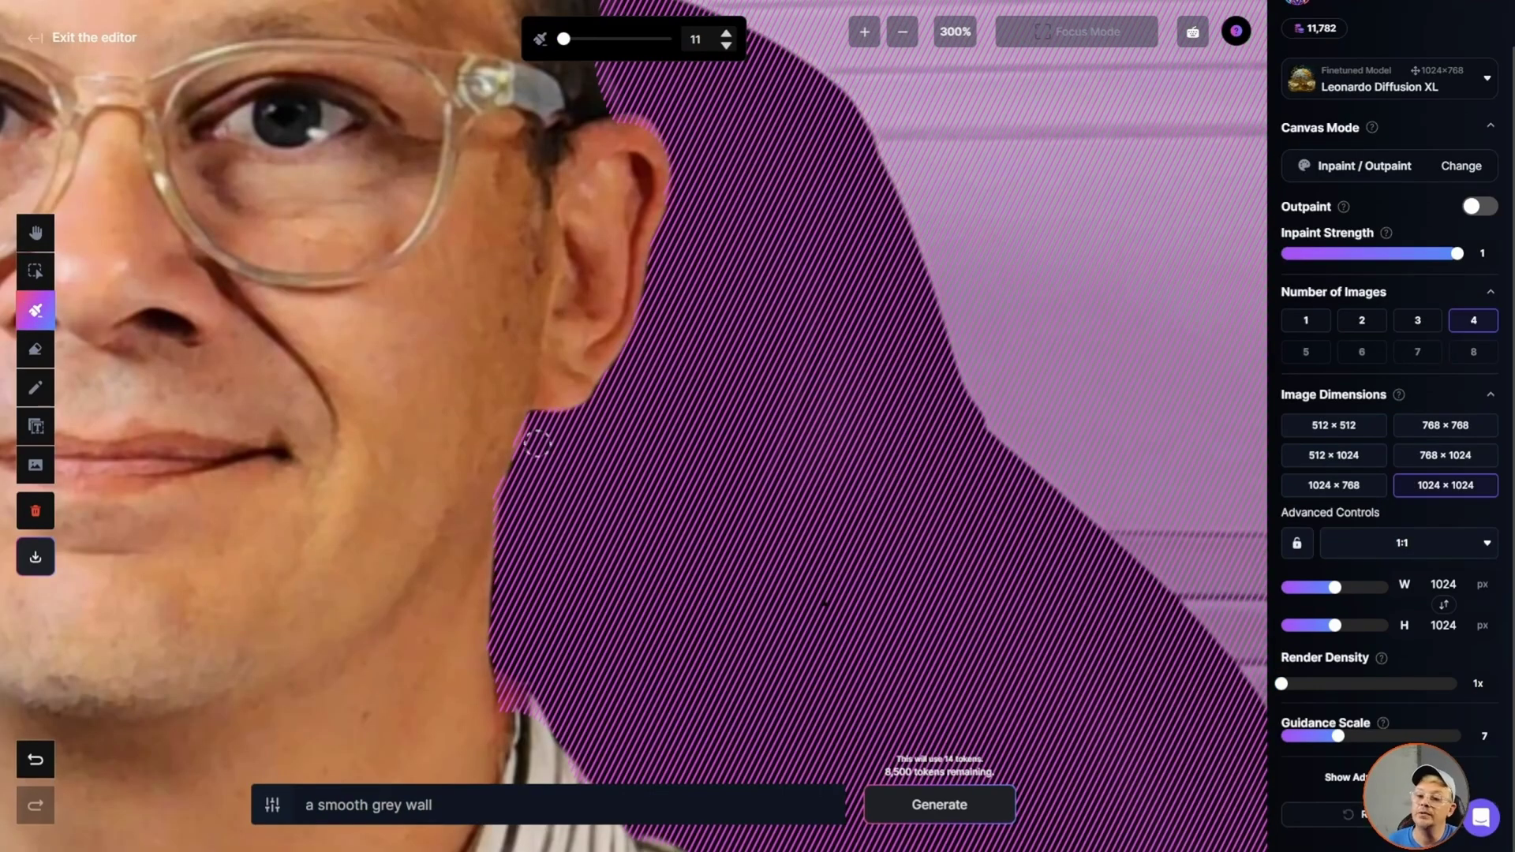
pyautogui.scroll(-4, 537, 444)
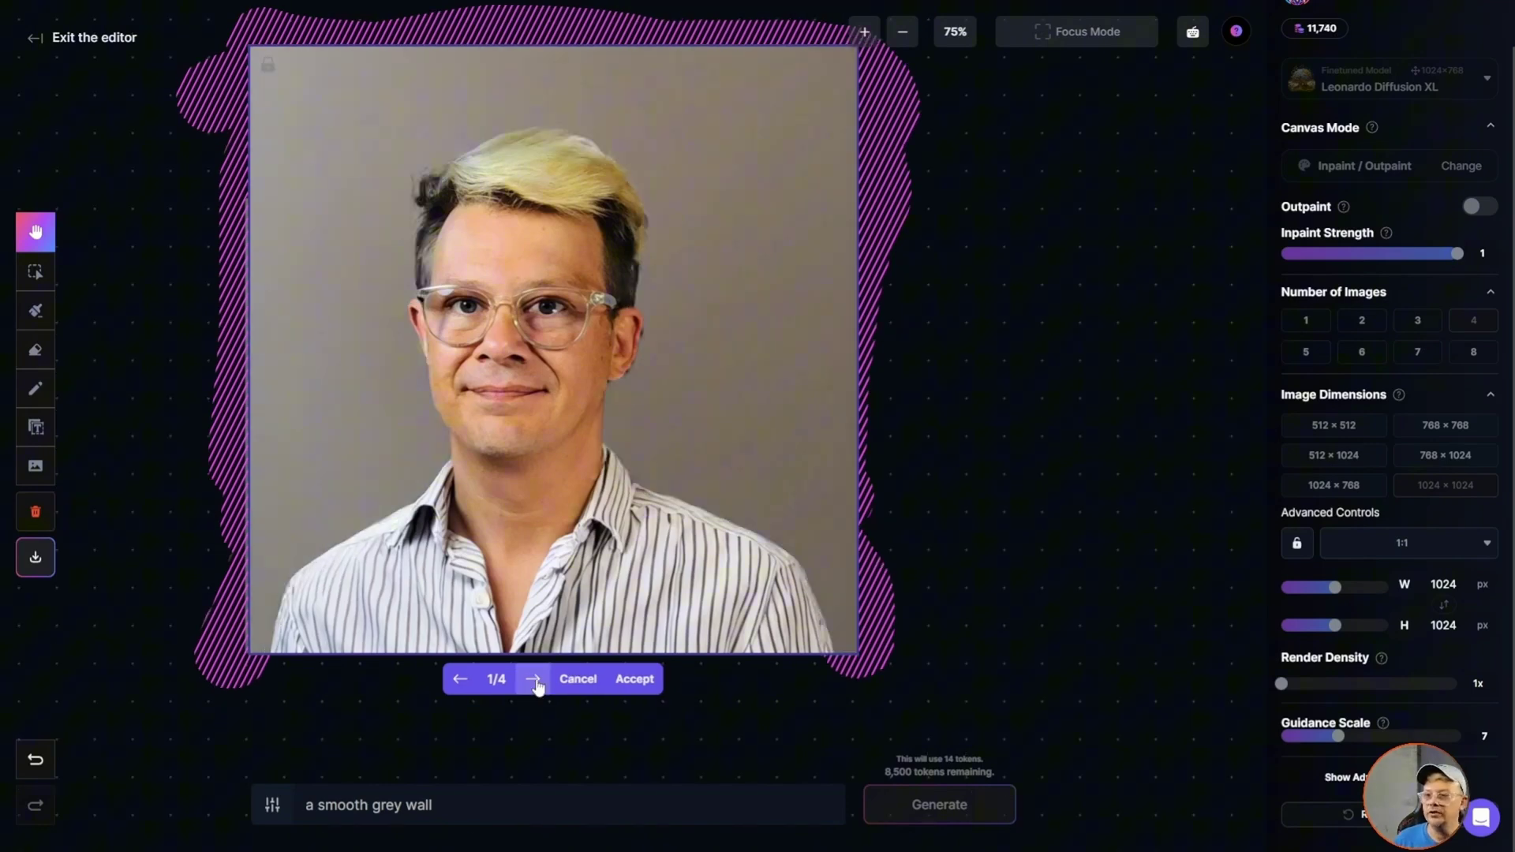
# - Keep the darker third grey-wall version, download the portrait and exit to the home page
pyautogui.click(534, 680)
pyautogui.click(536, 683)
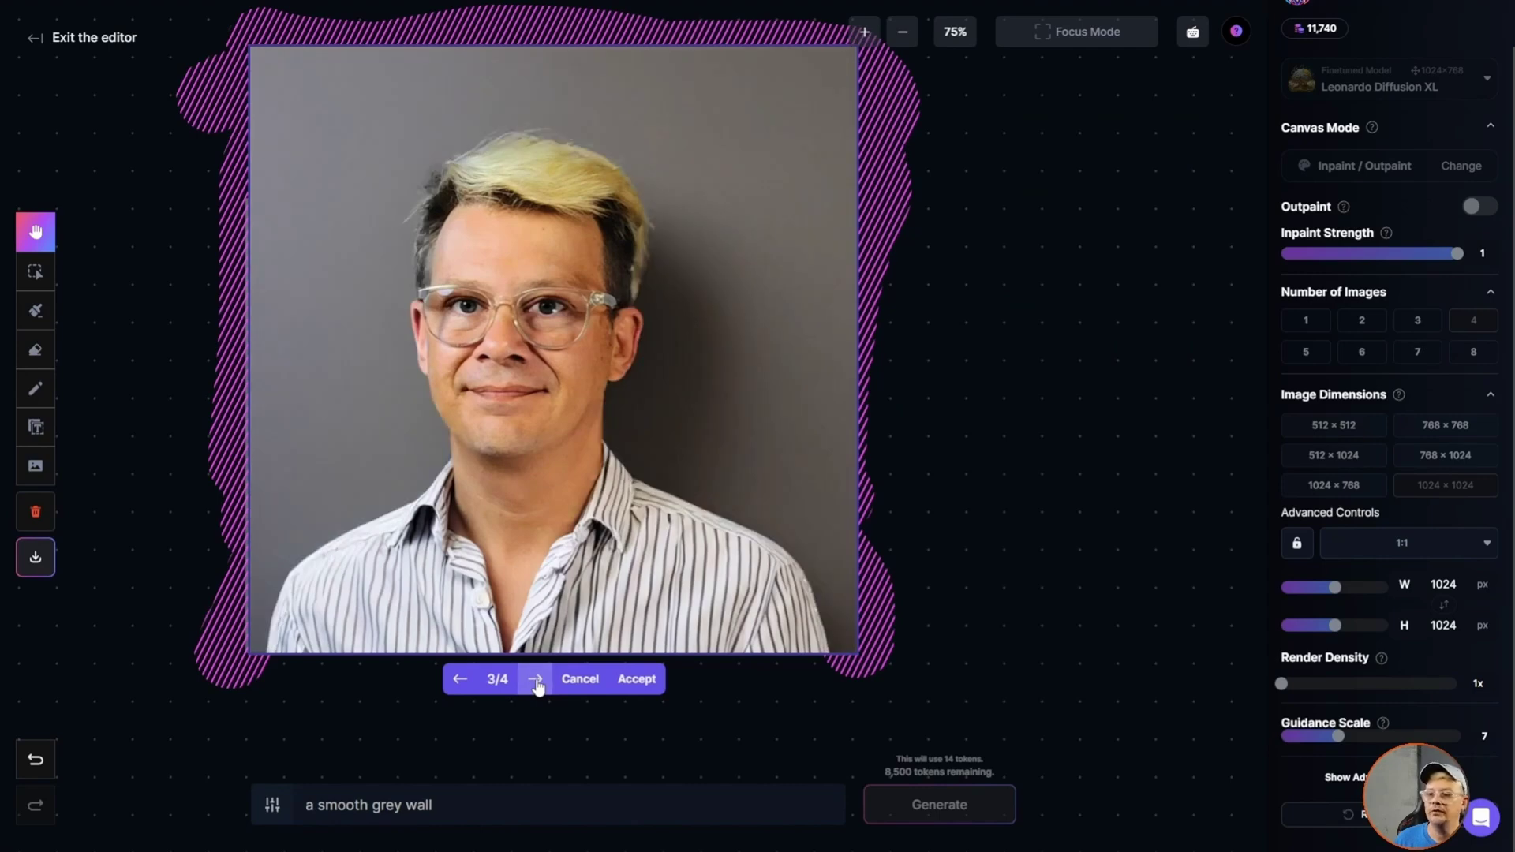
pyautogui.click(535, 680)
pyautogui.press('Left')
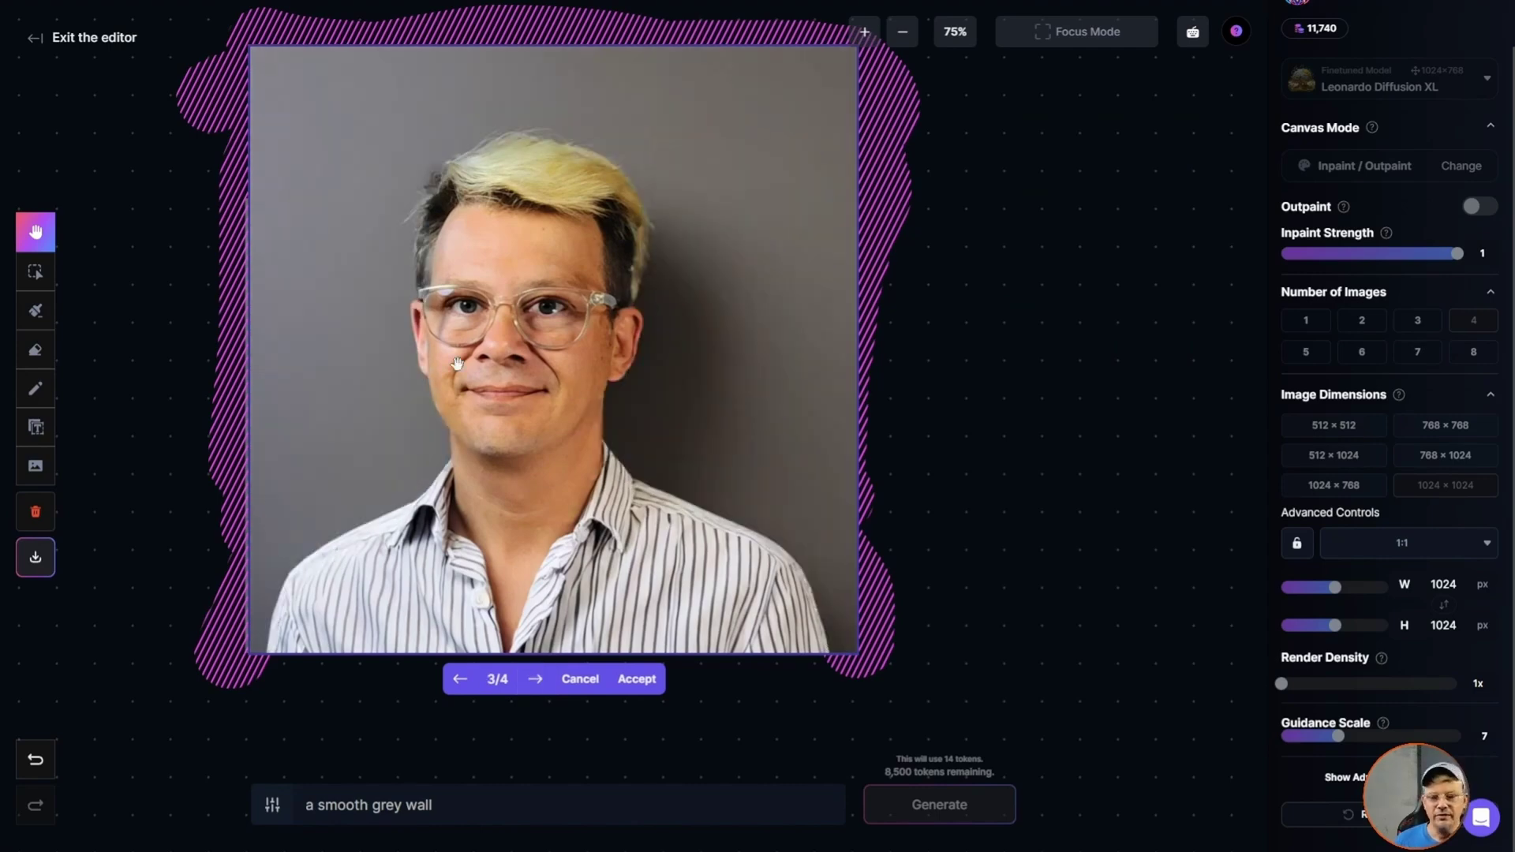
pyautogui.press('Return')
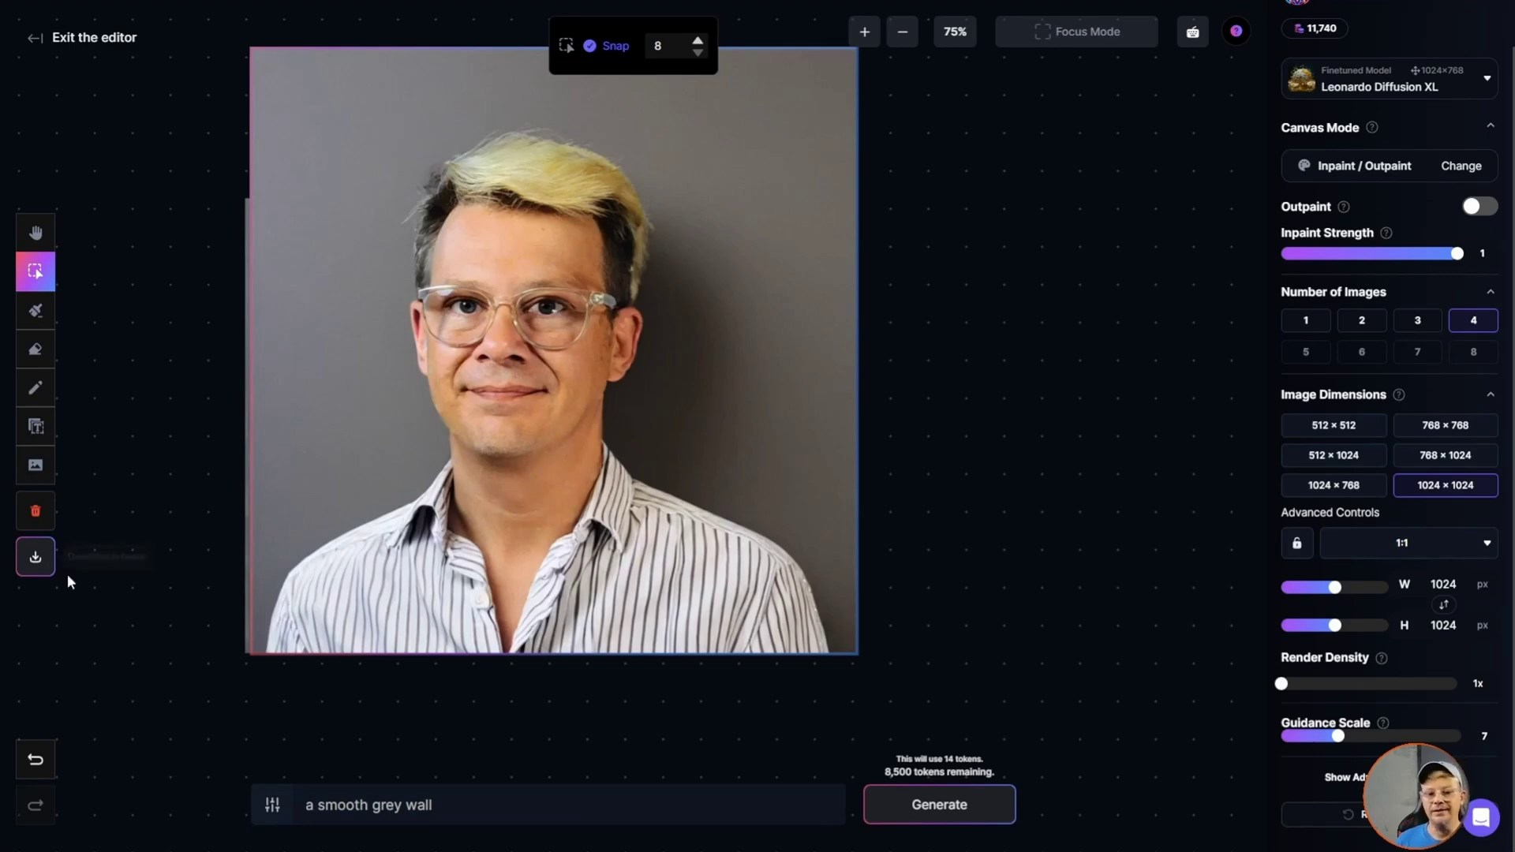
pyautogui.click(35, 557)
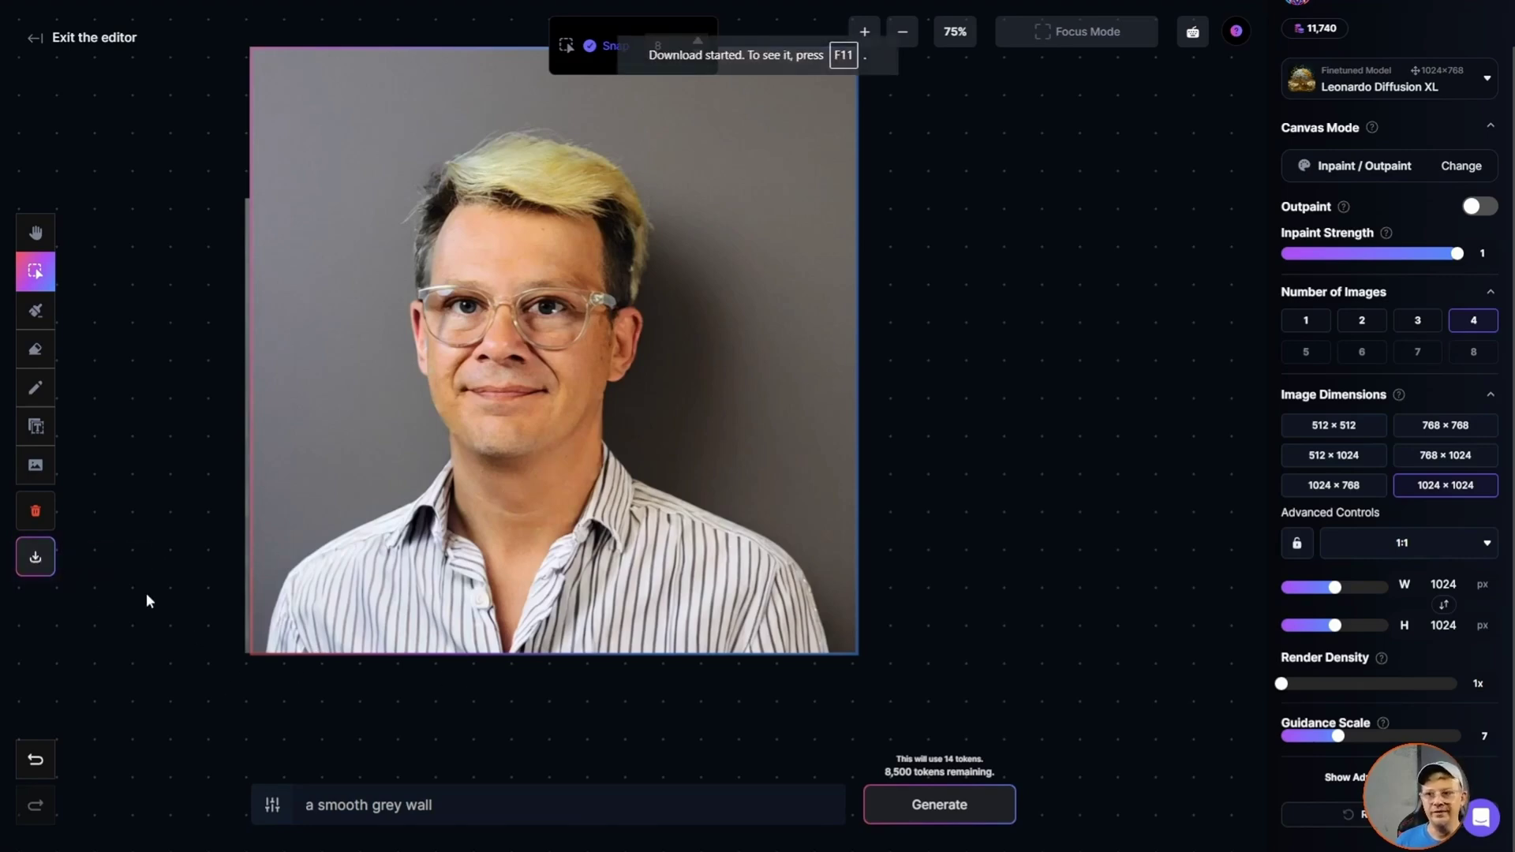
pyautogui.click(56, 38)
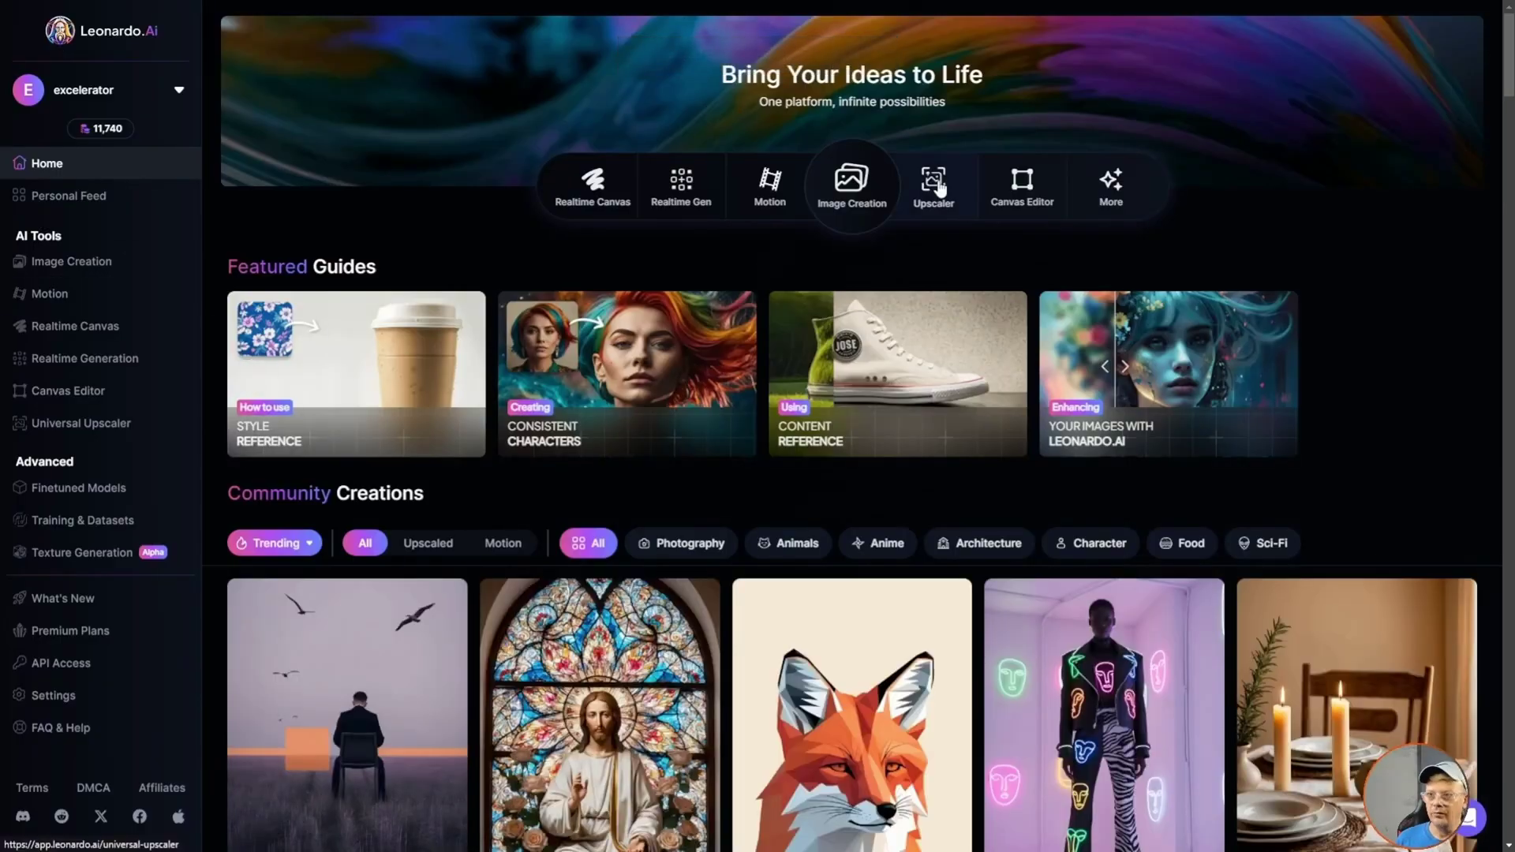
# - Upscale the finished portrait in General style with creativity strength 3 and compare before and after
pyautogui.click(938, 187)
pyautogui.click(135, 137)
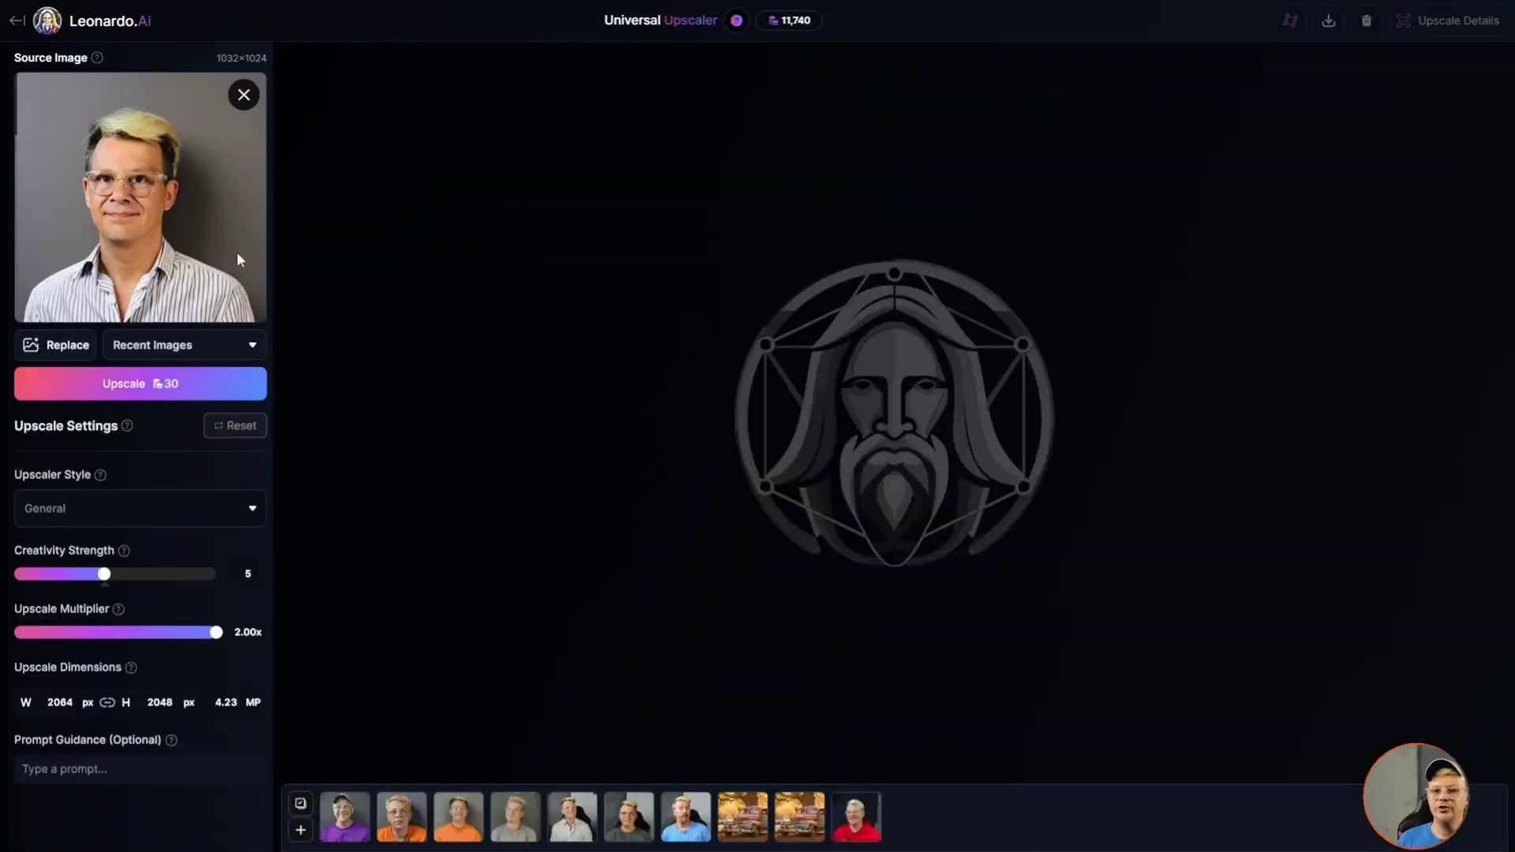
pyautogui.click(151, 505)
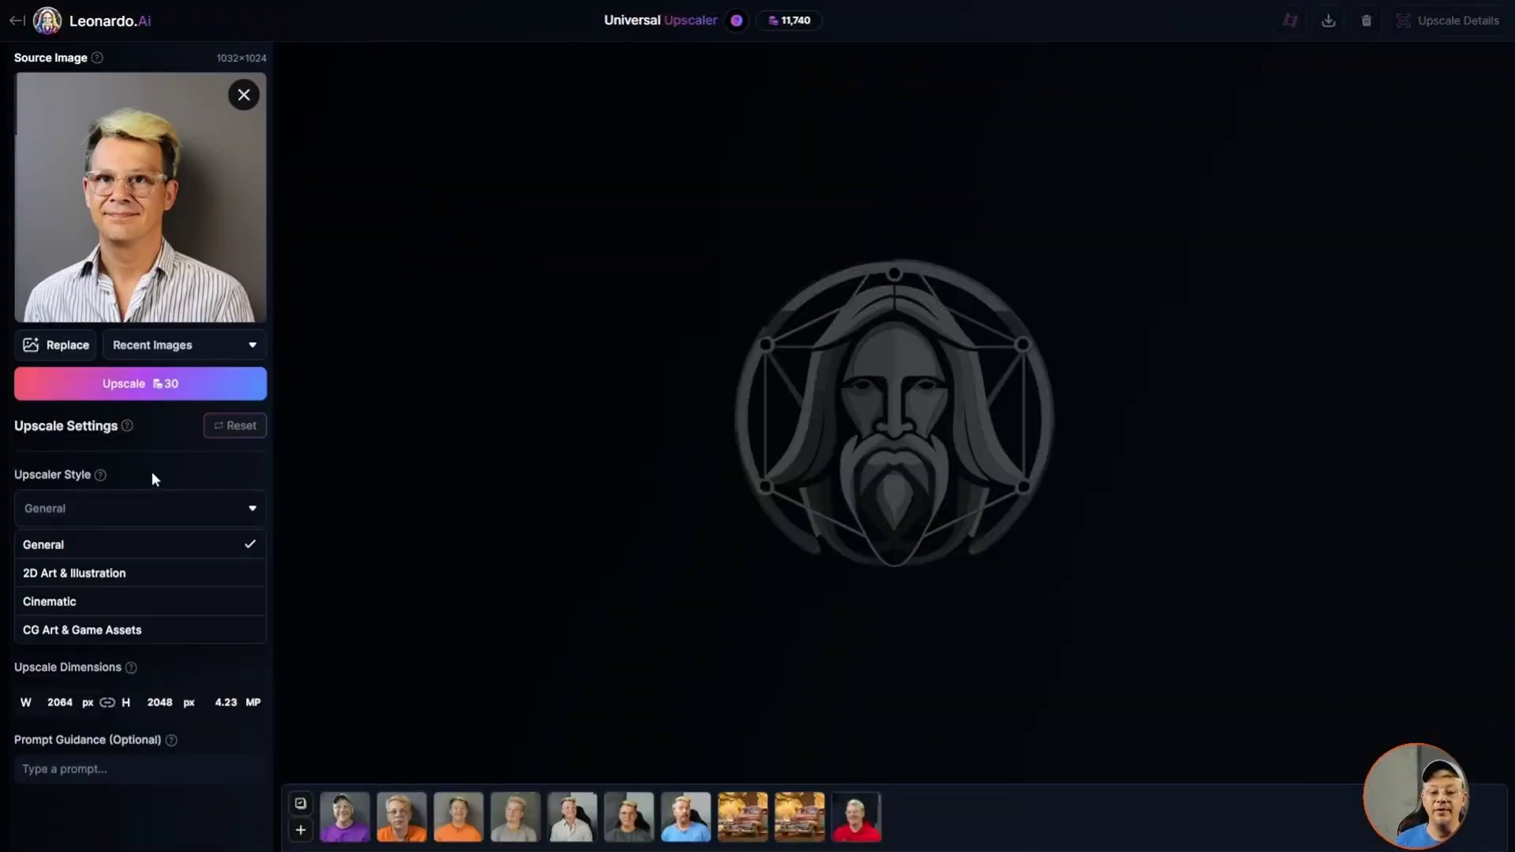
pyautogui.click(100, 546)
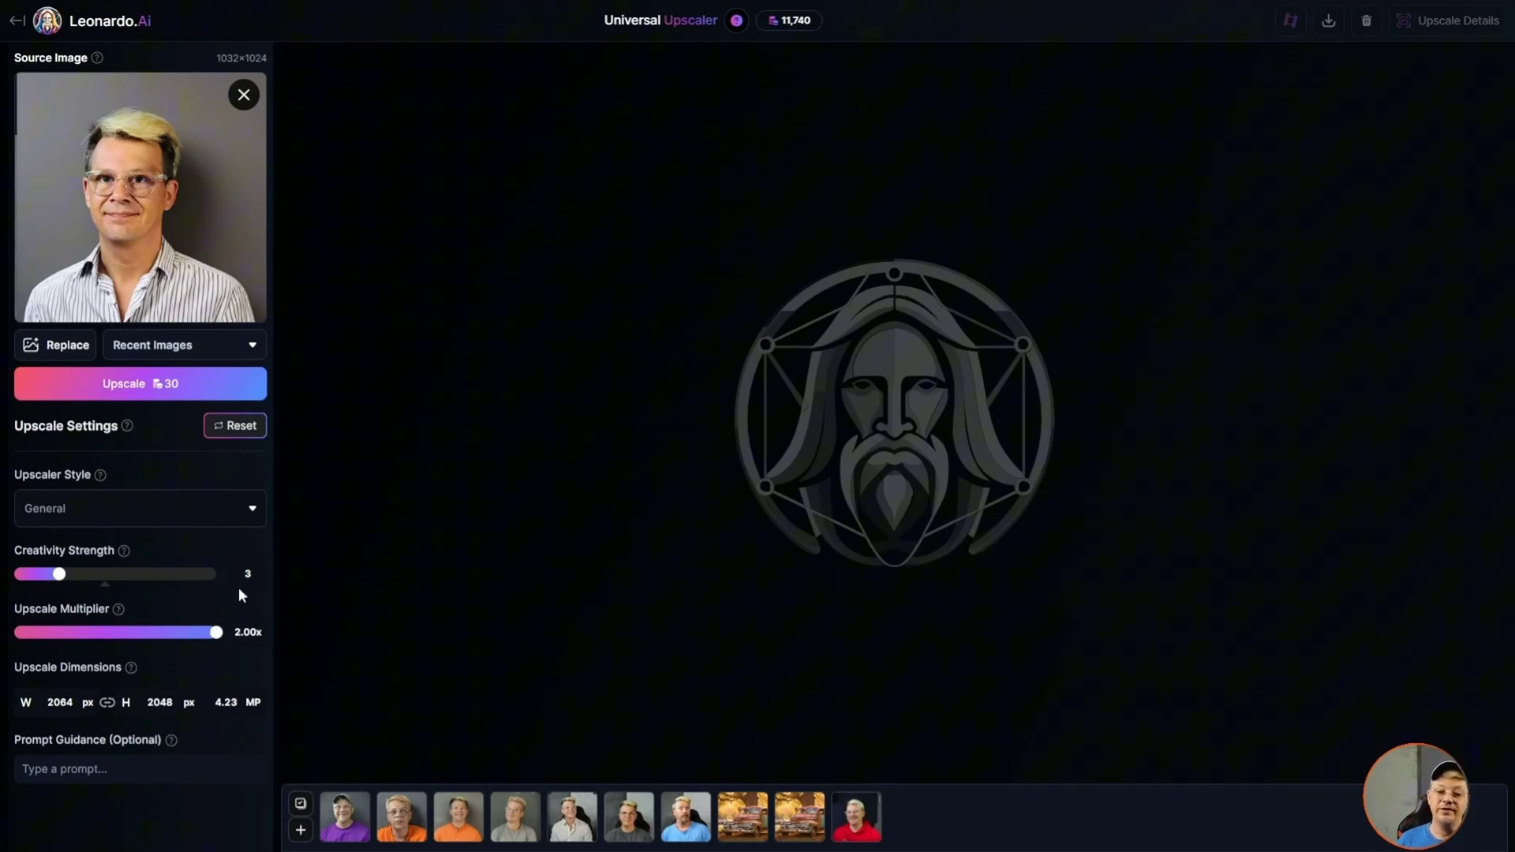
pyautogui.click(124, 390)
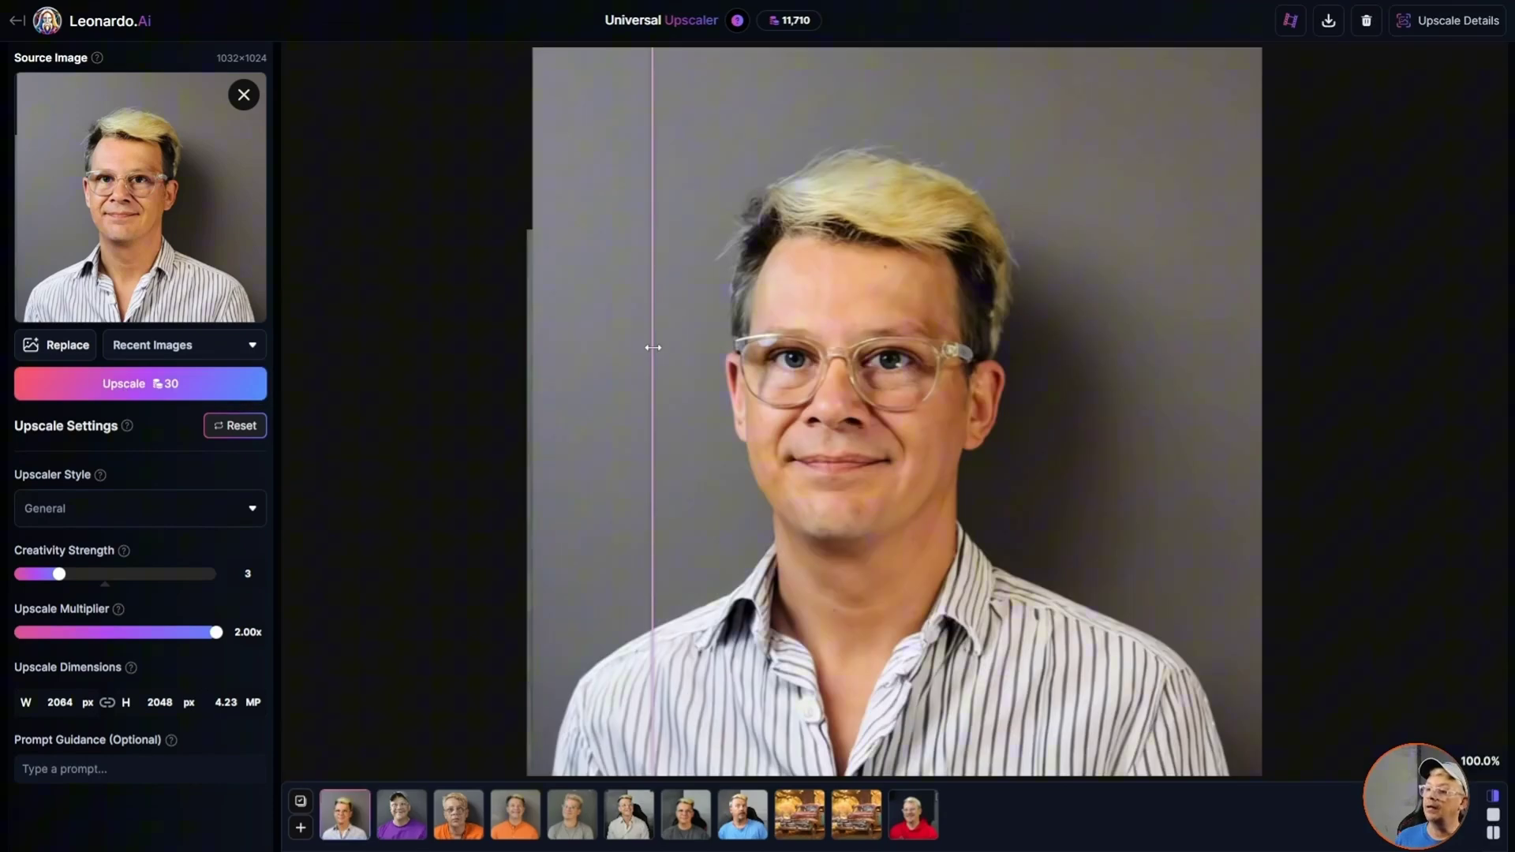
pyautogui.moveTo(653, 345); pyautogui.dragTo(639, 389)
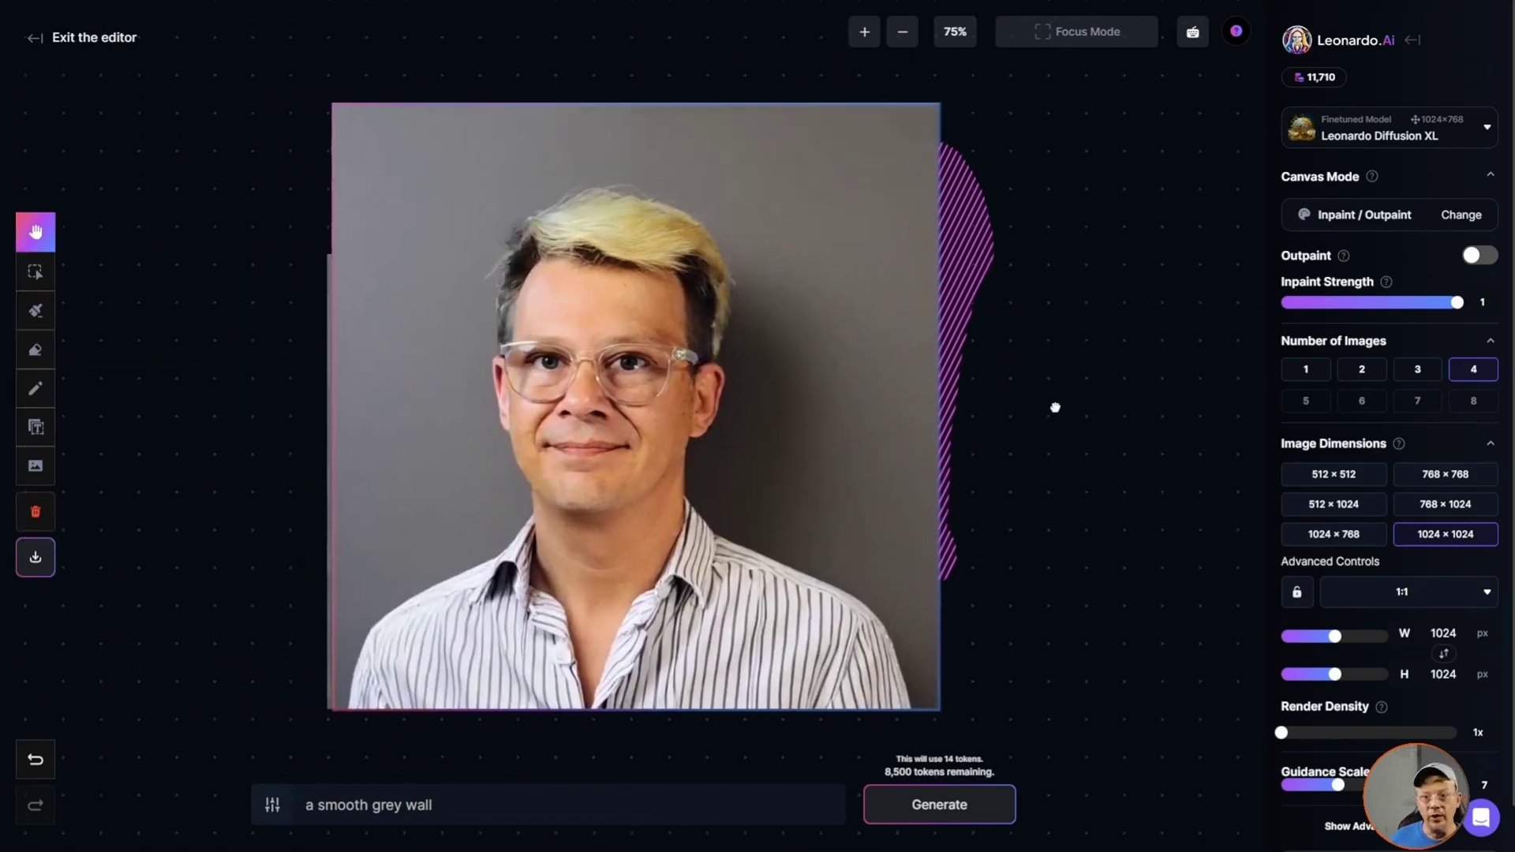
pyautogui.moveTo(1055, 407); pyautogui.dragTo(1071, 412)
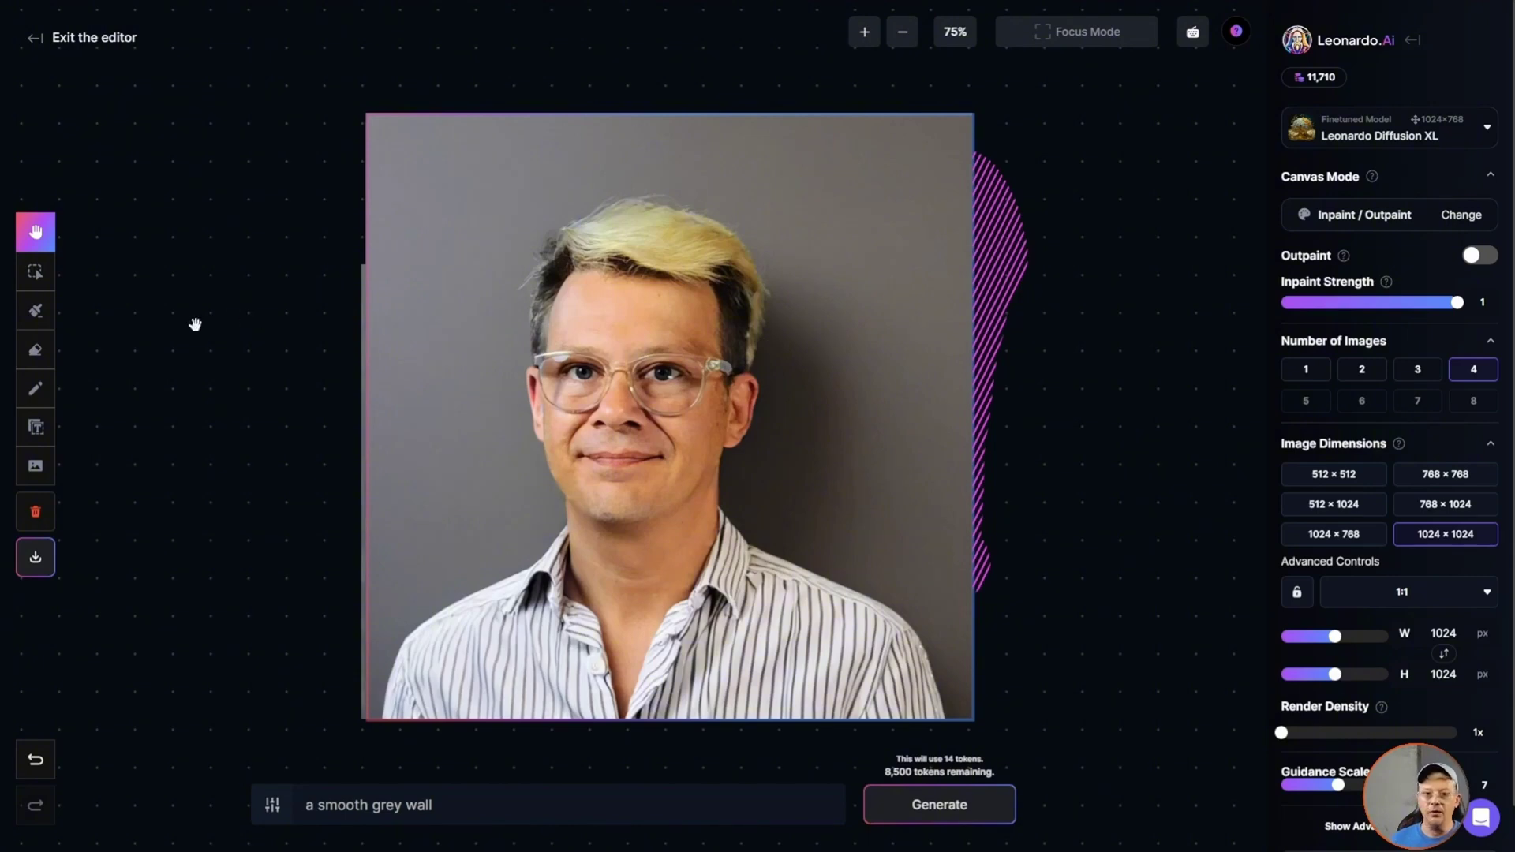
# - Move the generation frame onto the empty canvas beside the portrait
pyautogui.click(36, 270)
pyautogui.click(899, 210)
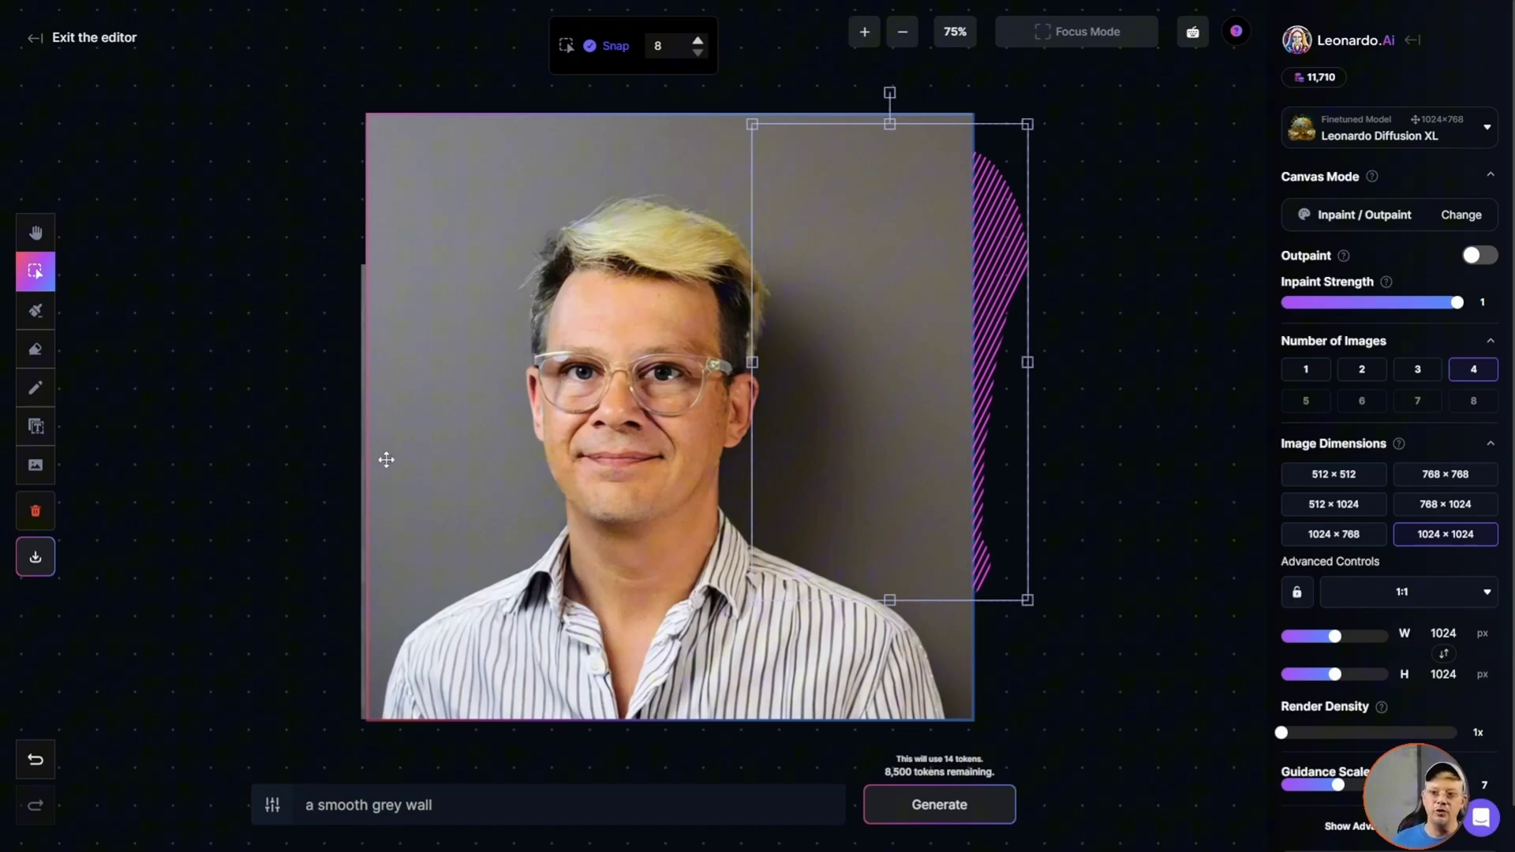
pyautogui.click(229, 365)
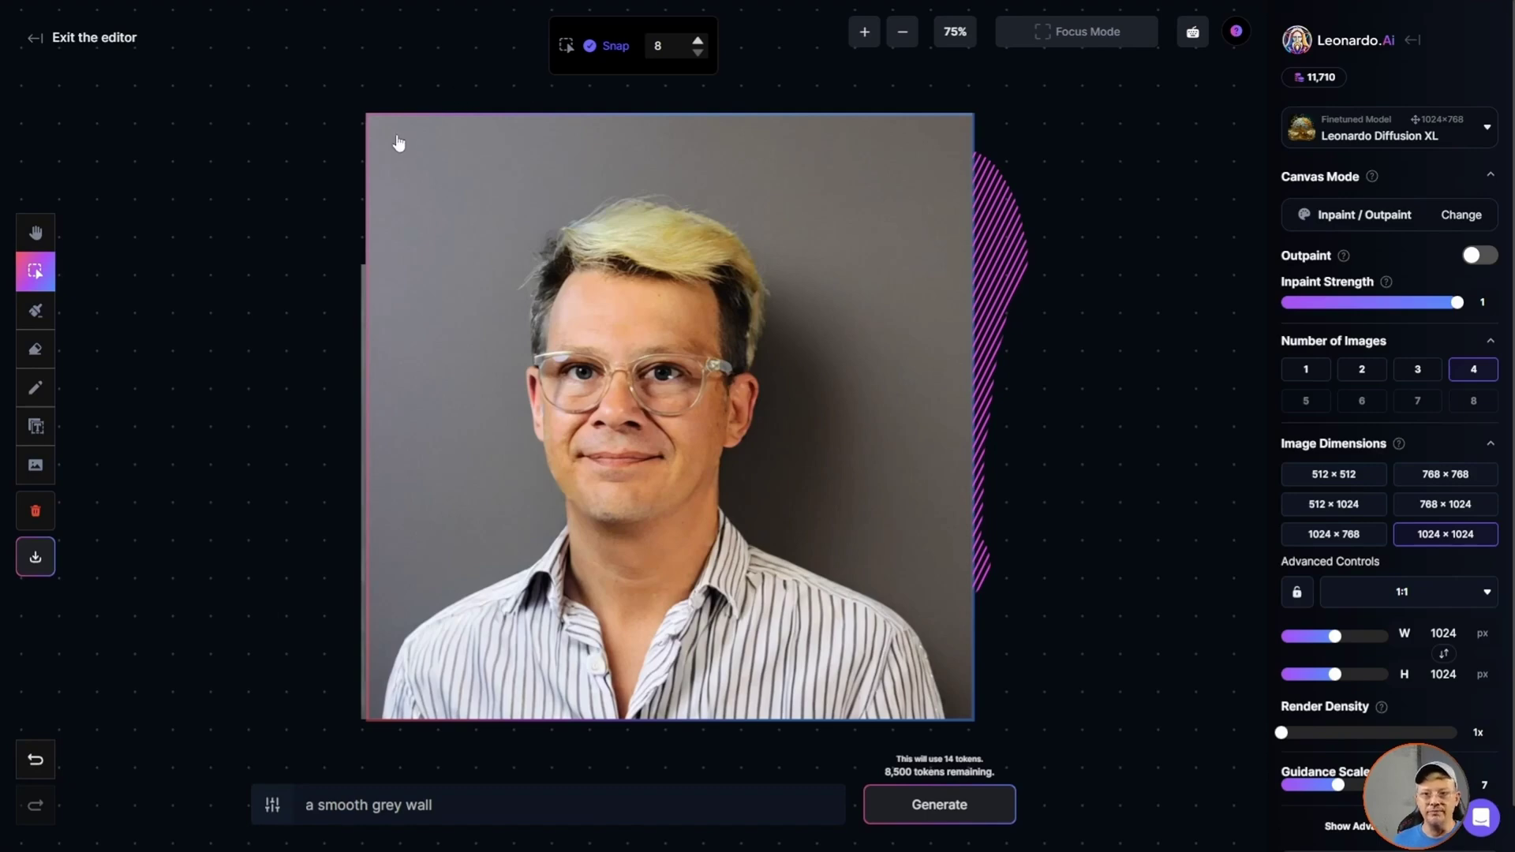
pyautogui.moveTo(418, 159); pyautogui.dragTo(63, 181)
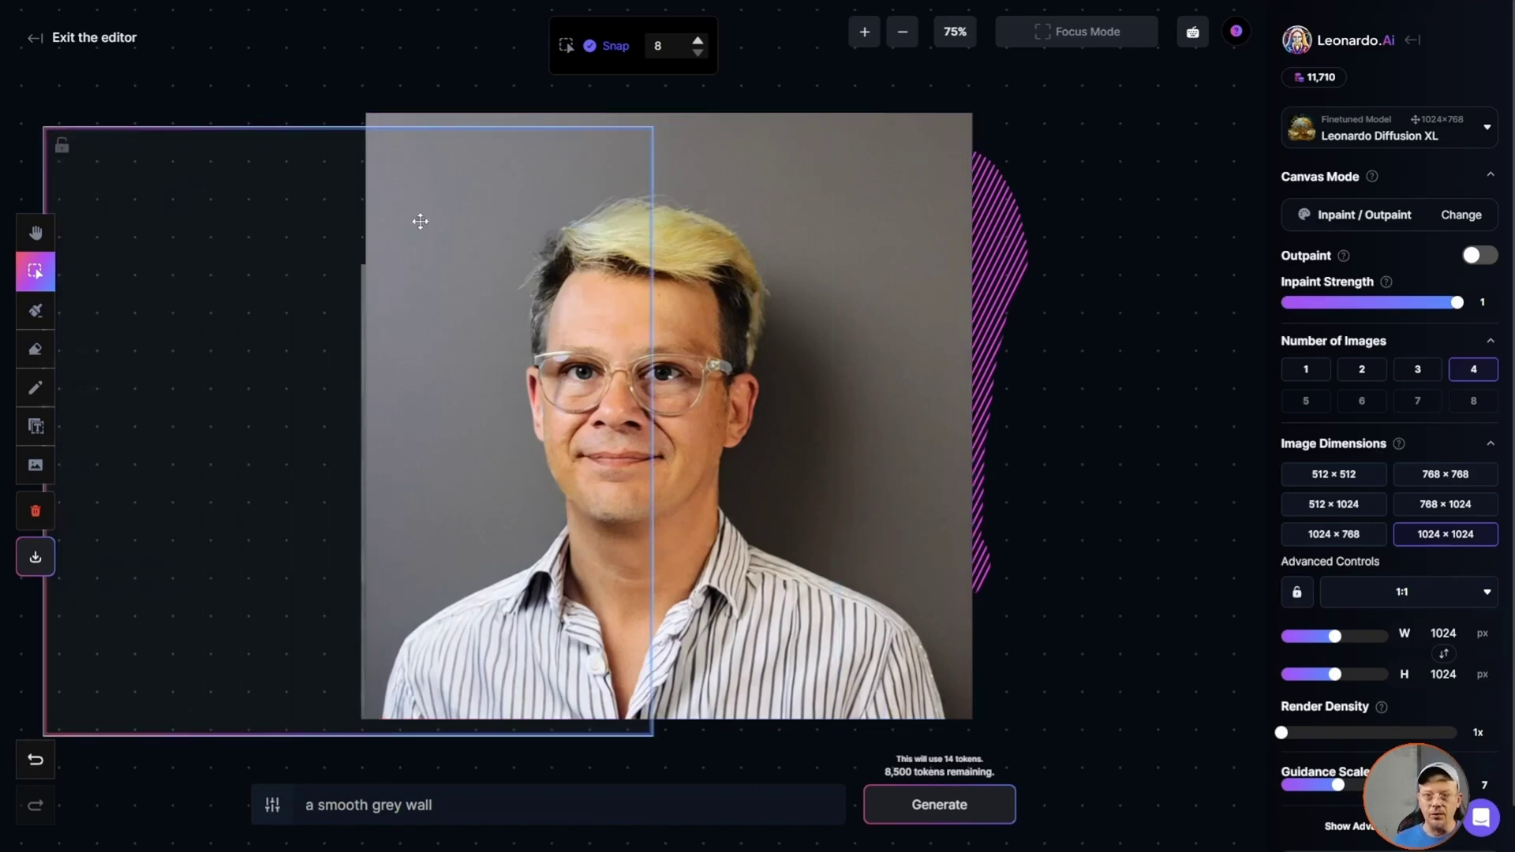
pyautogui.moveTo(203, 519); pyautogui.dragTo(1026, 509)
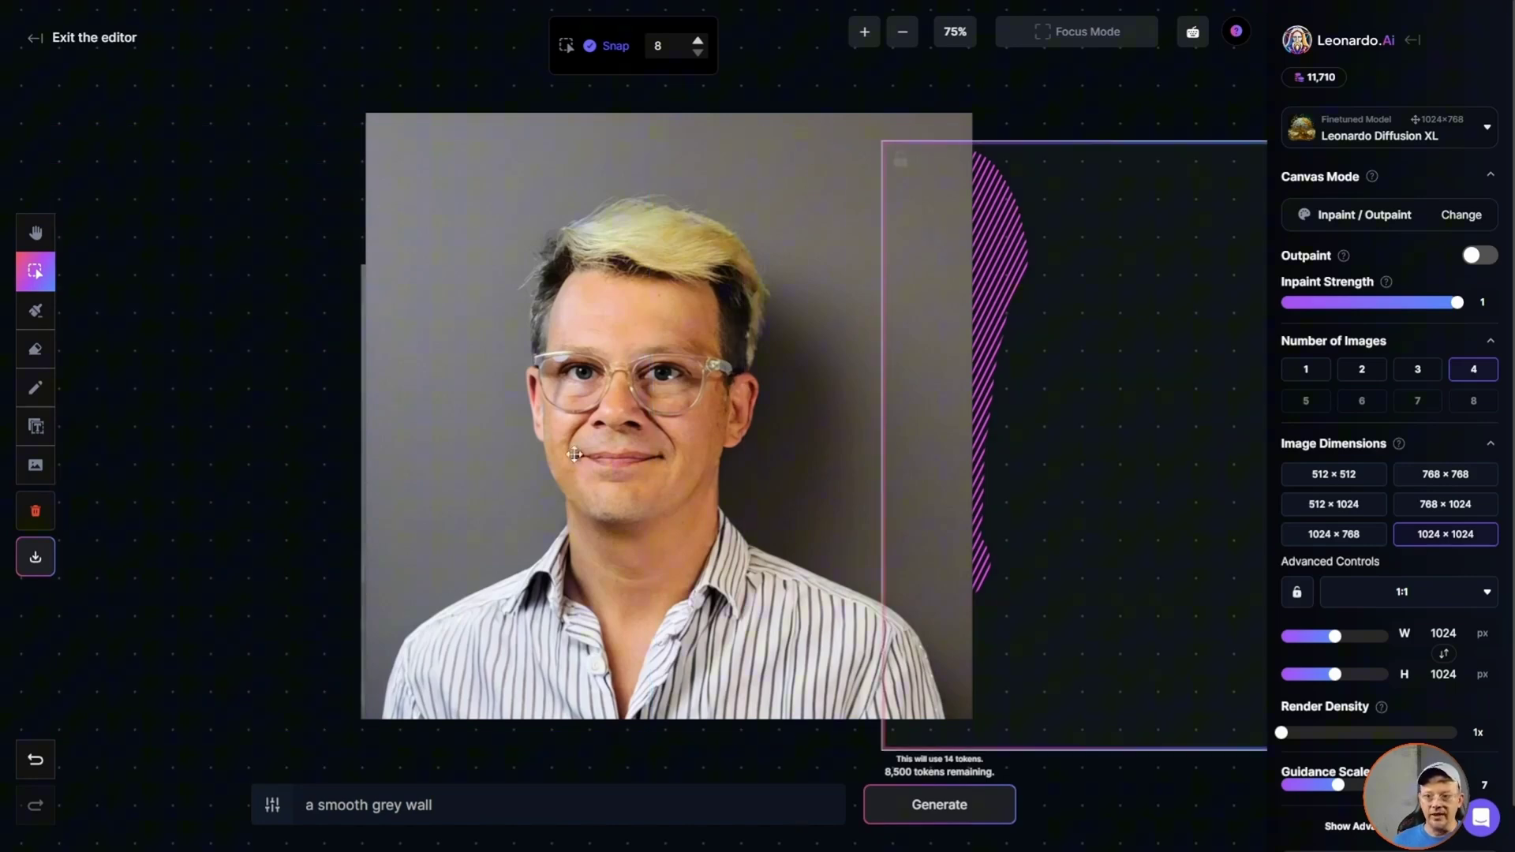
# - Rearrange the portraits and place the generation frame over the middle grey tank-top portrait
pyautogui.click(662, 456)
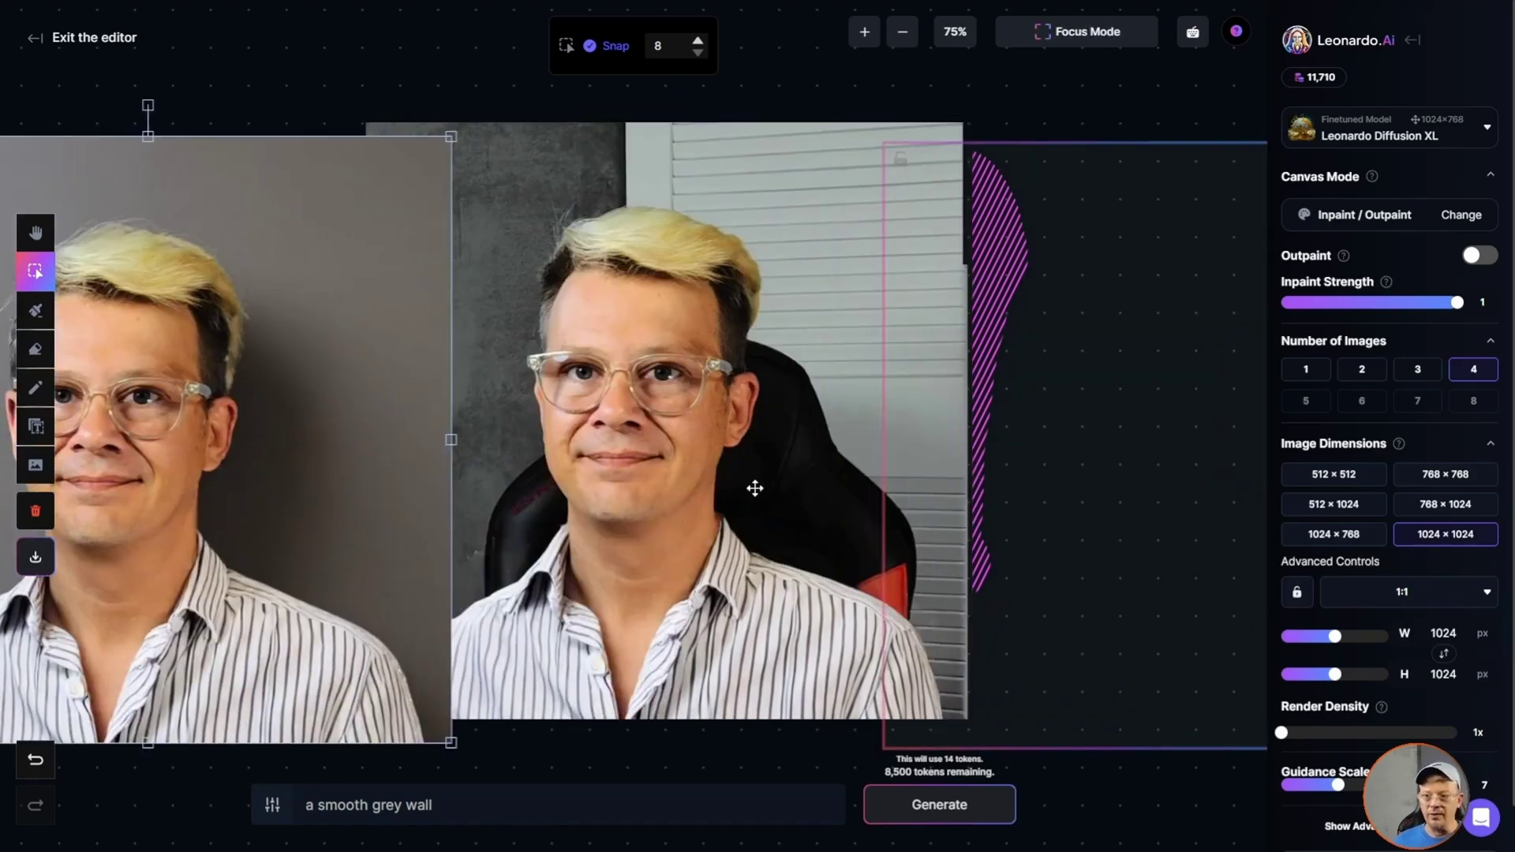
pyautogui.moveTo(1034, 427); pyautogui.dragTo(1156, 460)
pyautogui.moveTo(694, 491); pyautogui.dragTo(732, 432)
pyautogui.moveTo(1052, 425); pyautogui.dragTo(595, 415)
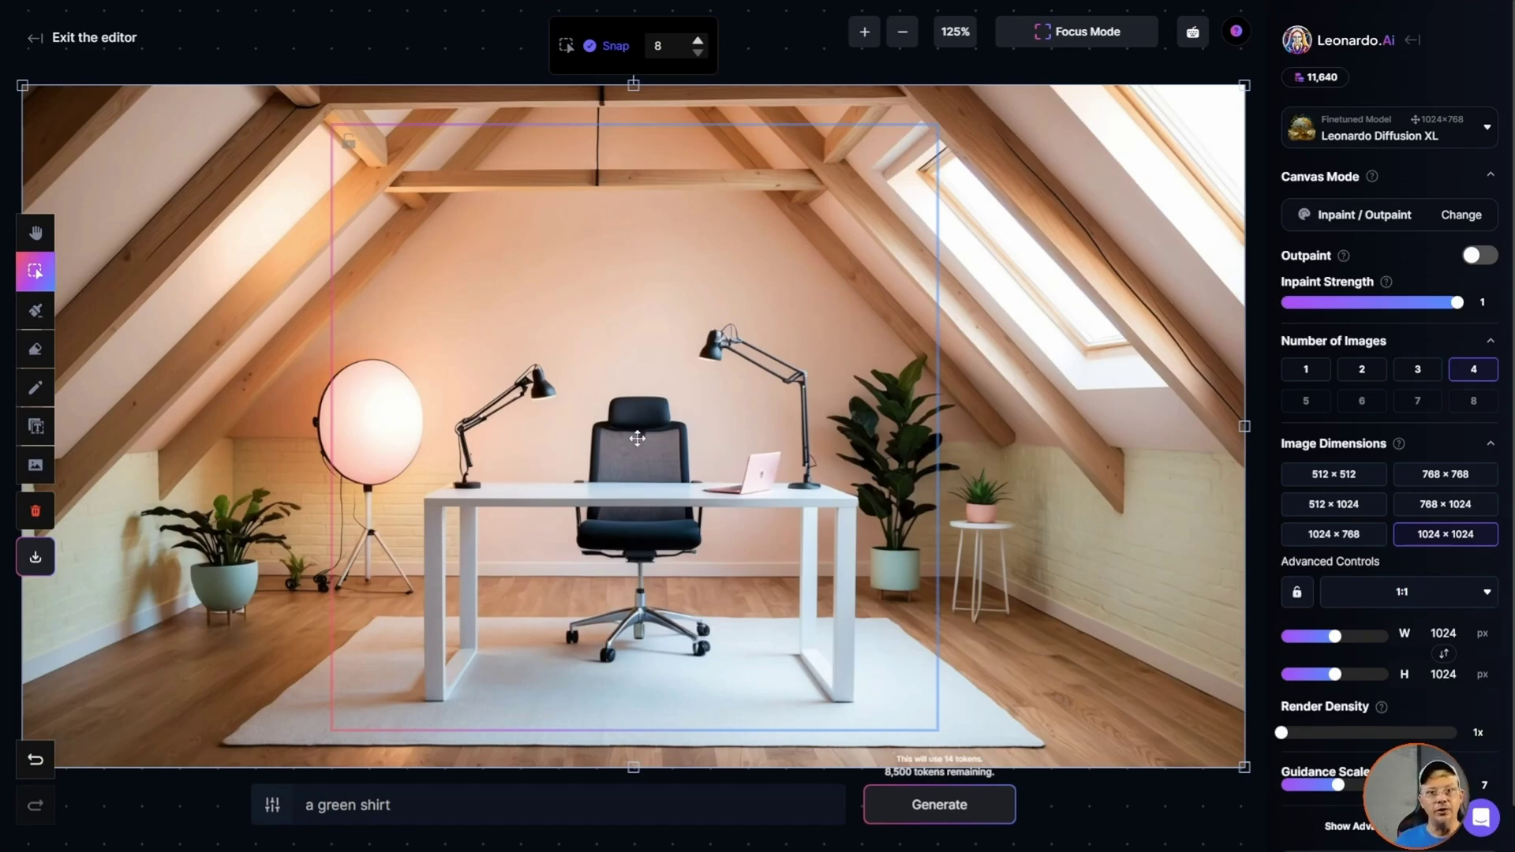
# - Set the mask brush to 28, prompt 'coffee mug', and place a 512 × 512 frame over the desk
pyautogui.press('m')
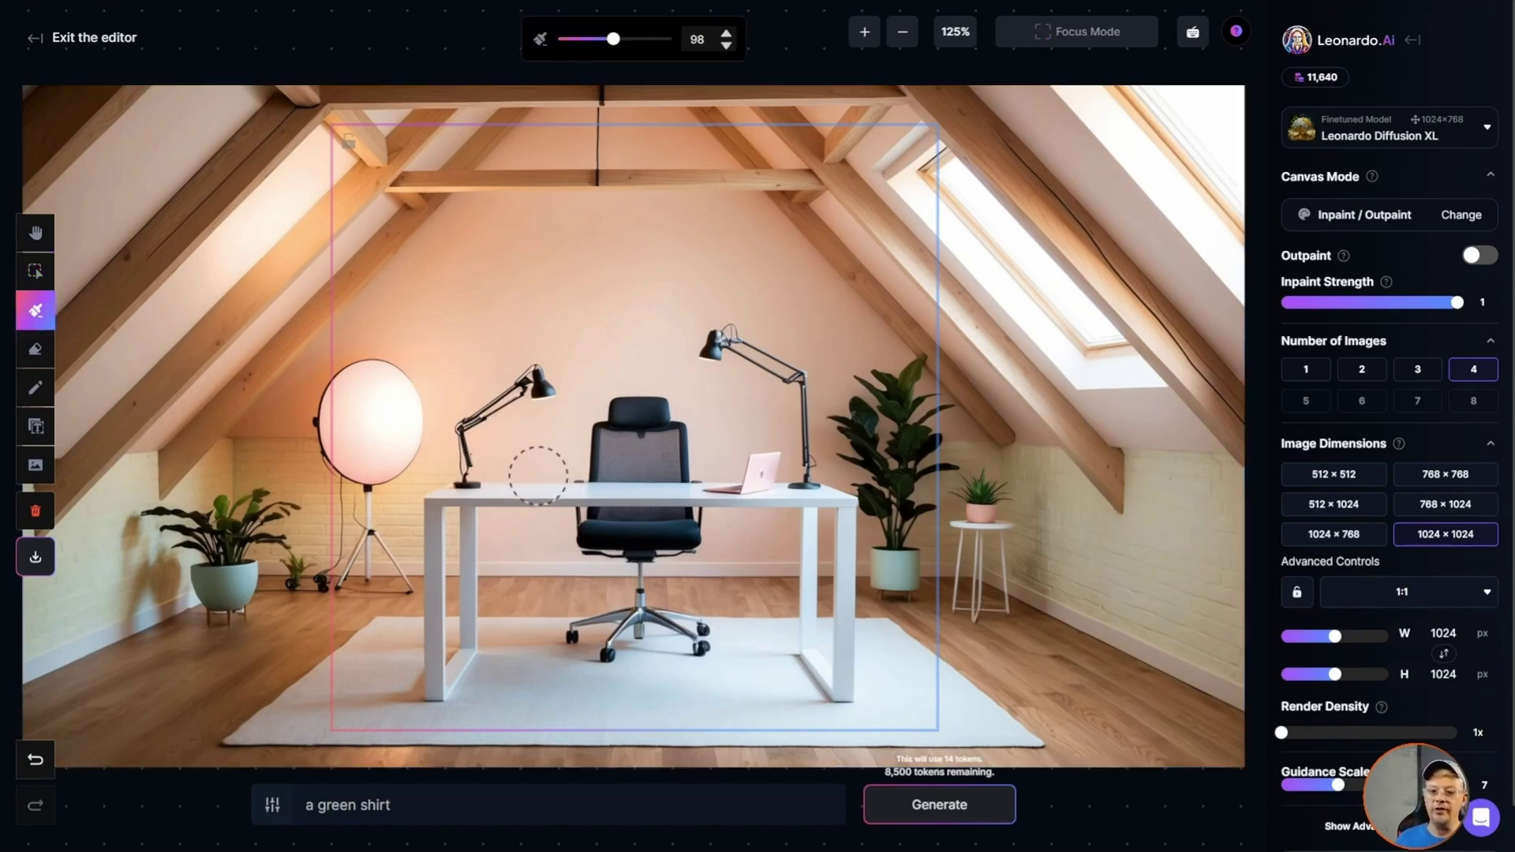
pyautogui.moveTo(613, 39); pyautogui.dragTo(573, 39)
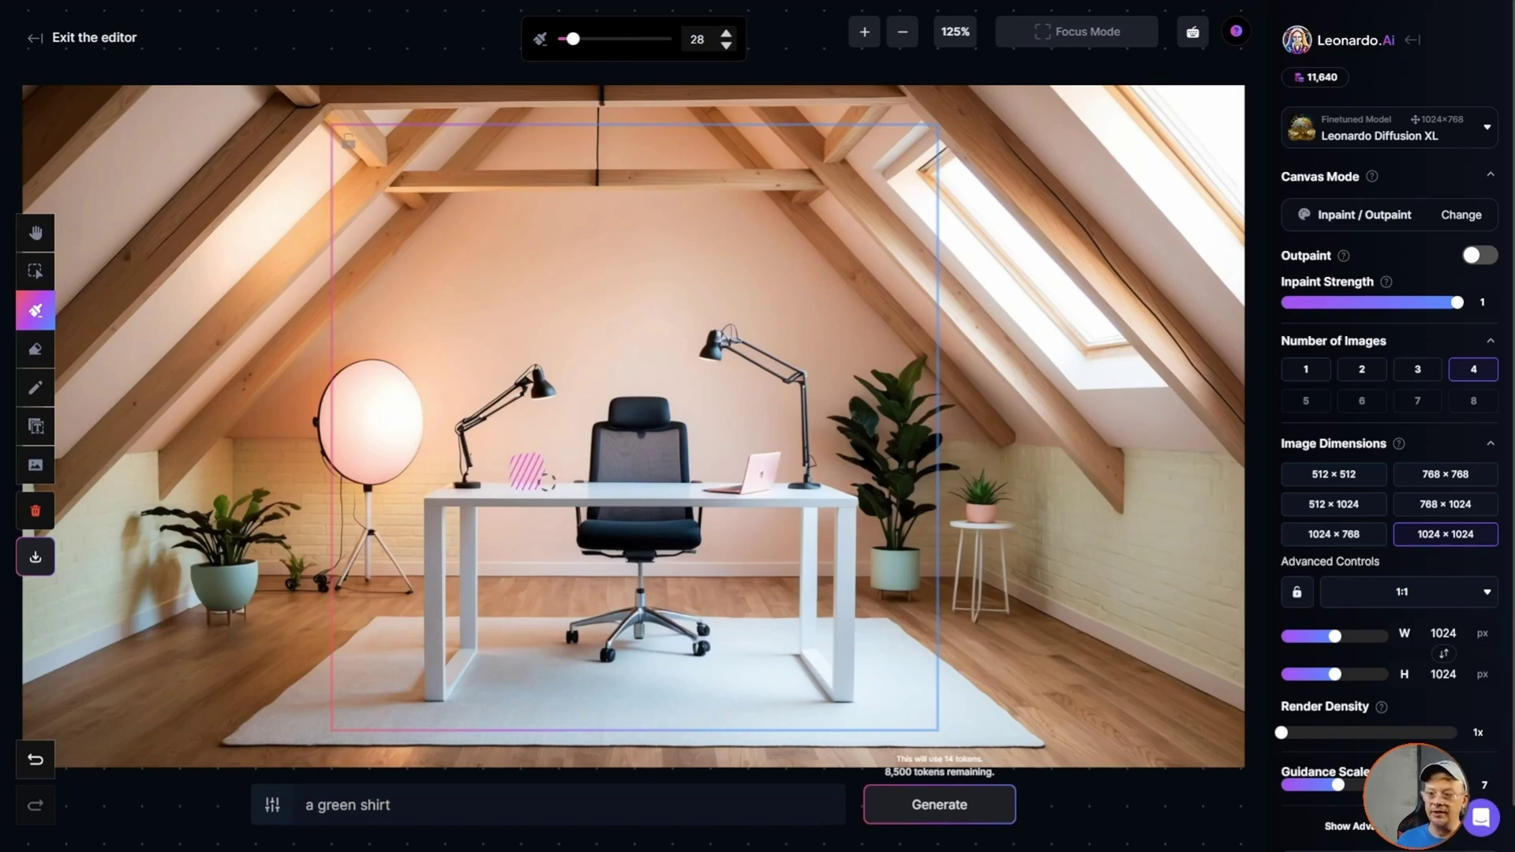
pyautogui.tripleClick(439, 803)
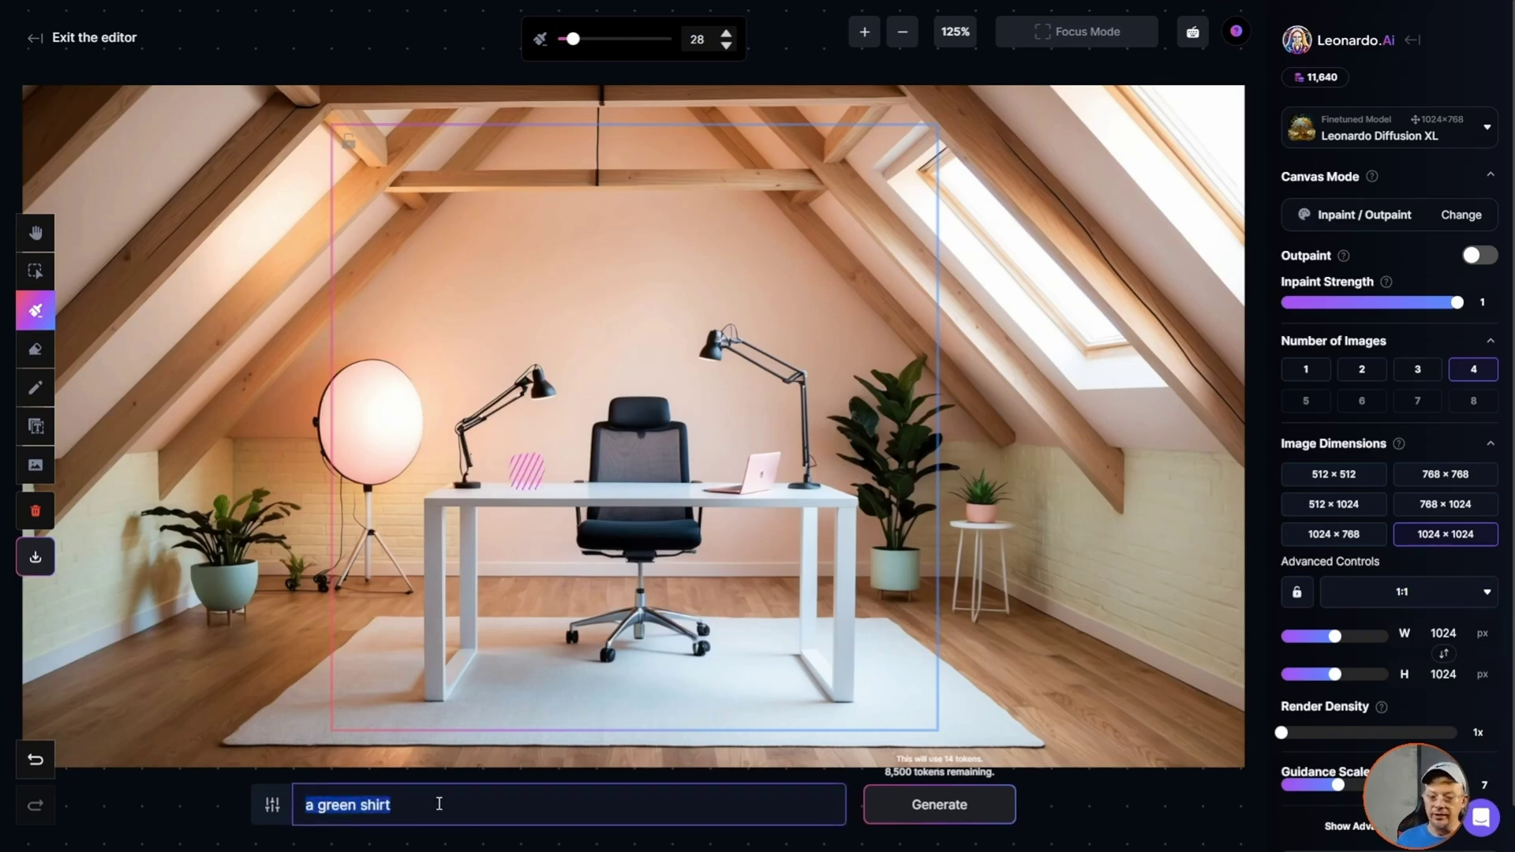
pyautogui.write('coffe')
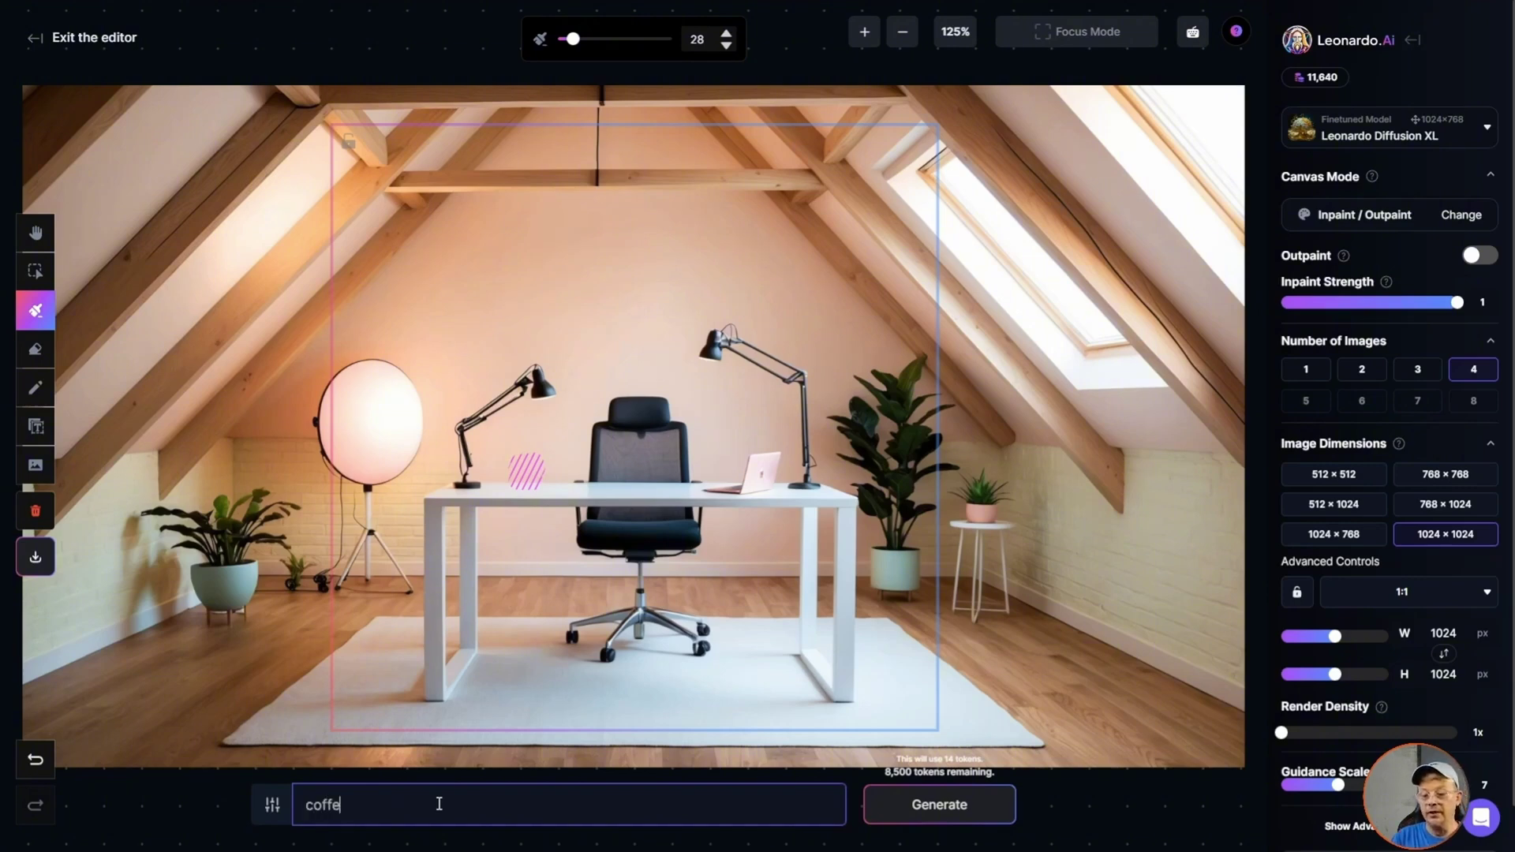
pyautogui.write('e mug')
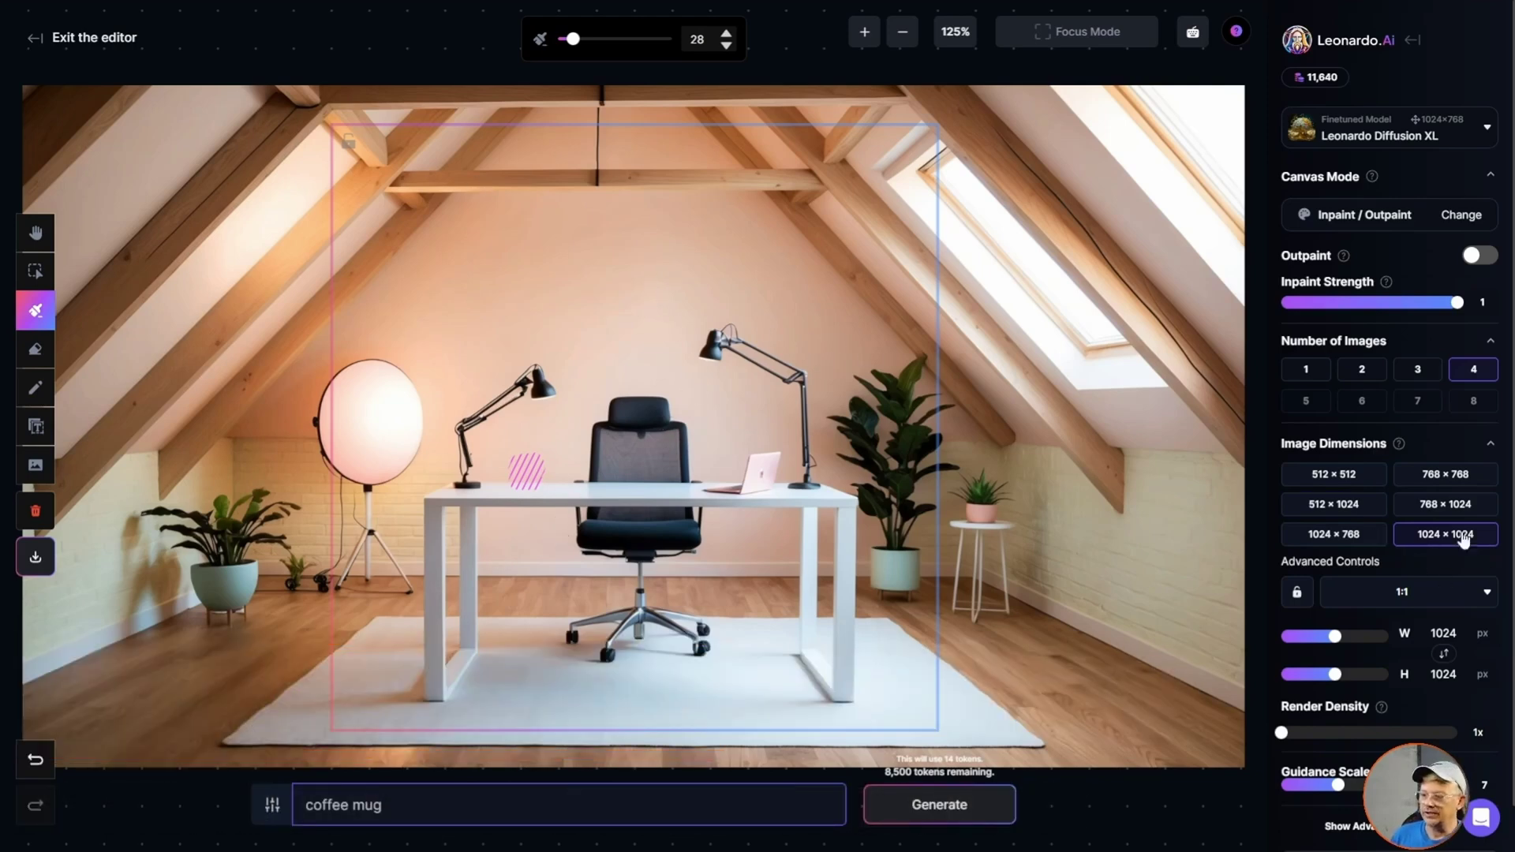
pyautogui.click(1353, 476)
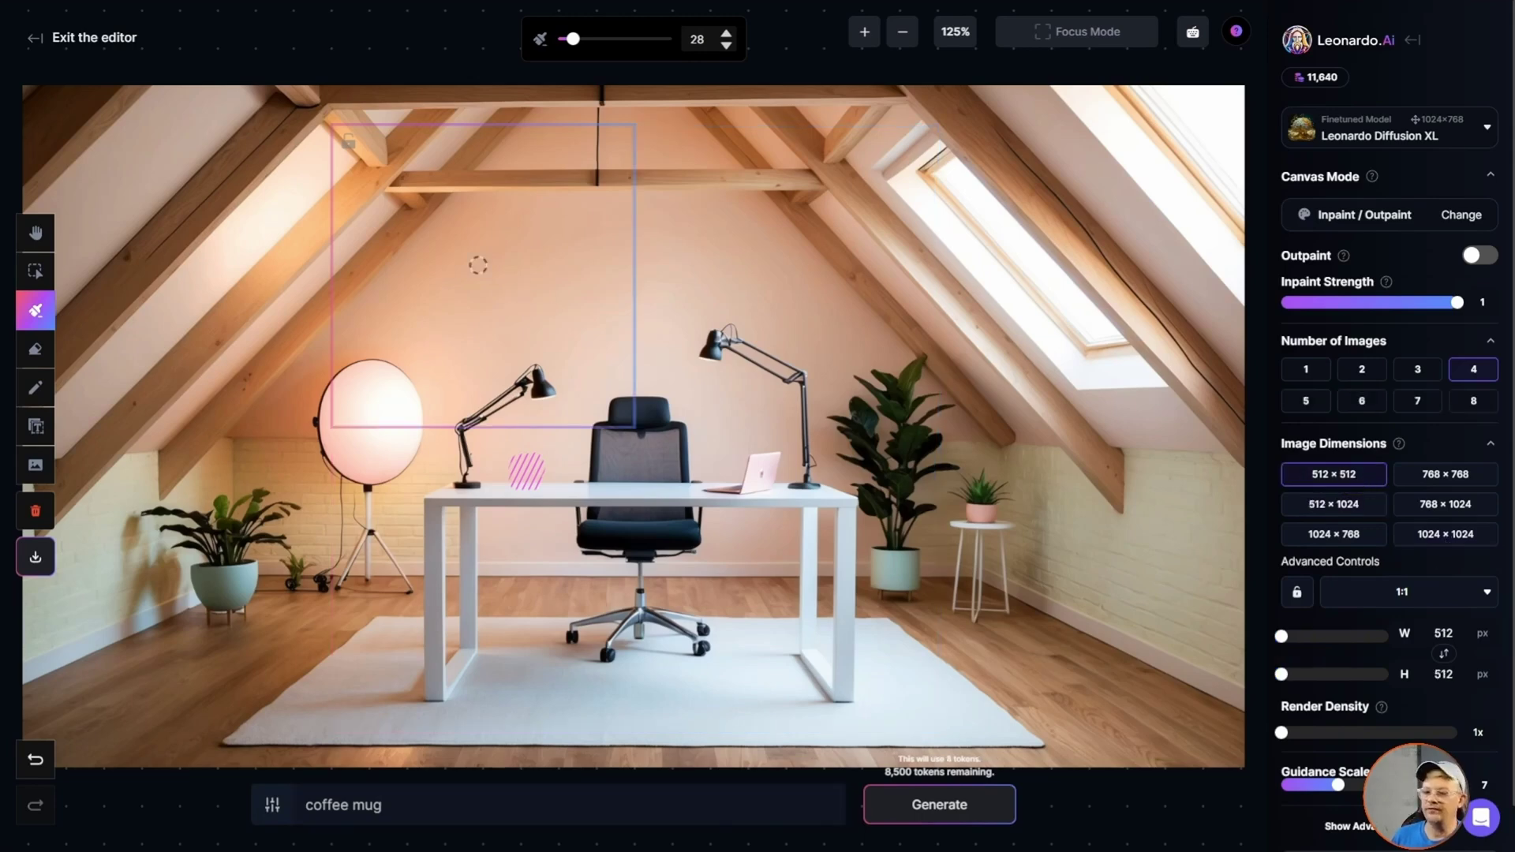
pyautogui.press('v')
pyautogui.moveTo(420, 174); pyautogui.dragTo(501, 289)
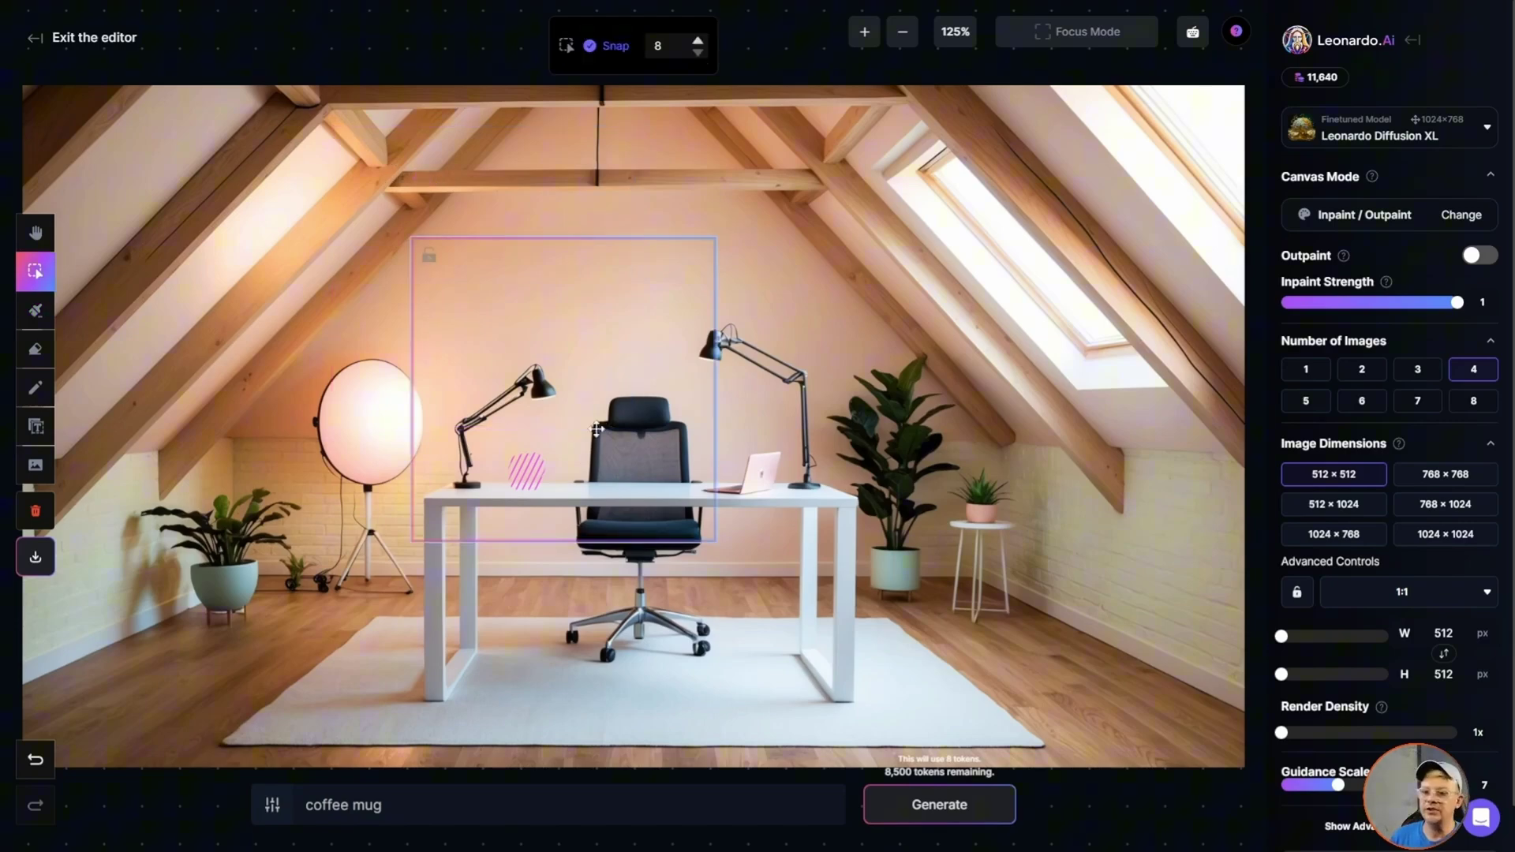
# - Move and enlarge the office photo so the desk fills the frame
pyautogui.moveTo(1035, 616); pyautogui.dragTo(731, 524)
pyautogui.moveTo(856, 604); pyautogui.dragTo(1294, 851)
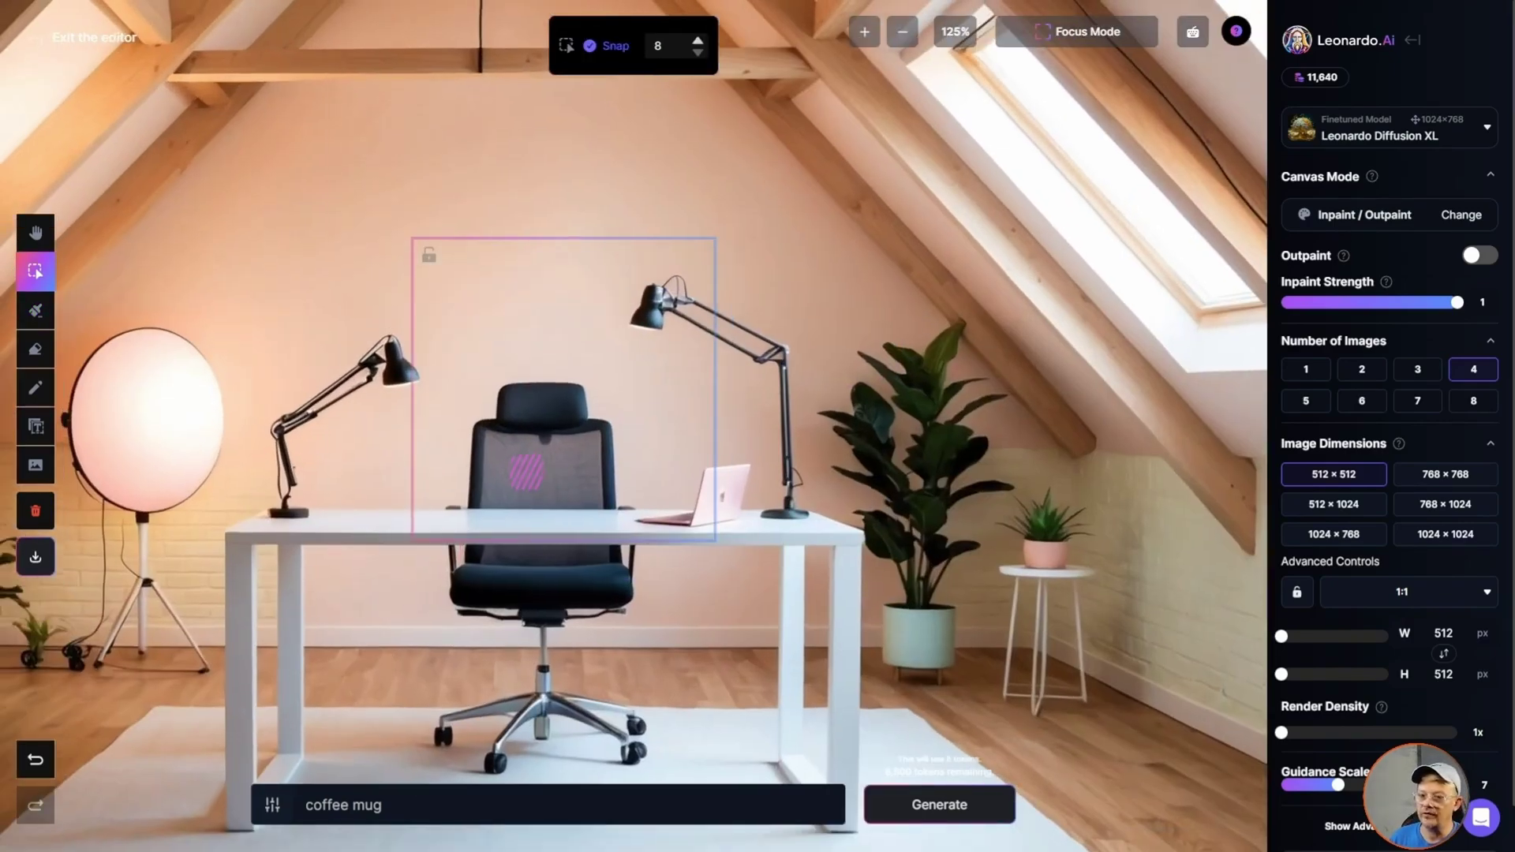
pyautogui.moveTo(1007, 521); pyautogui.dragTo(1253, 774)
pyautogui.moveTo(1042, 672); pyautogui.dragTo(706, 396)
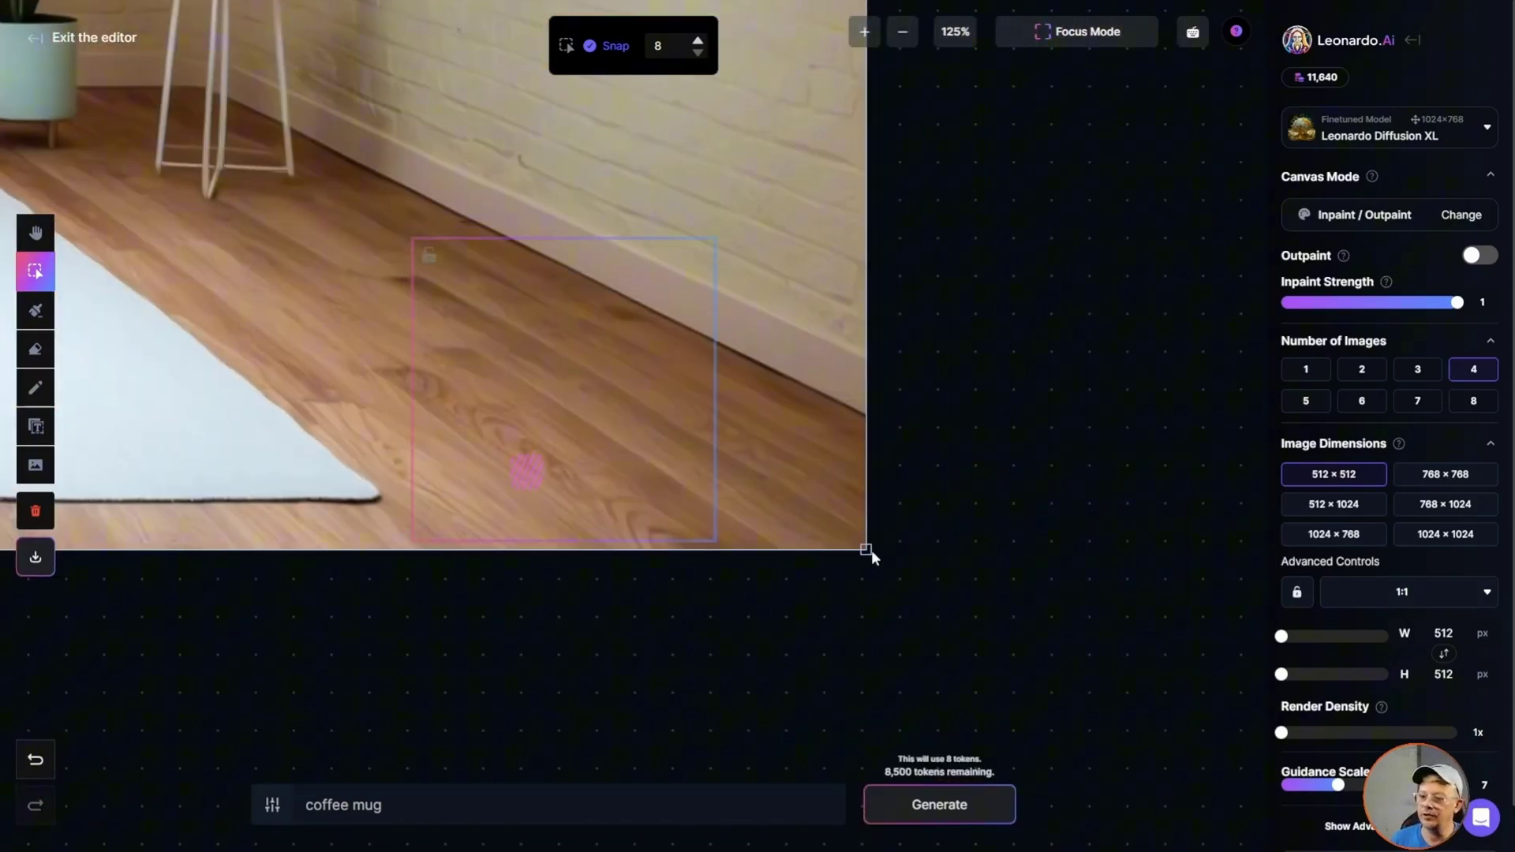
pyautogui.moveTo(866, 550); pyautogui.dragTo(1018, 385)
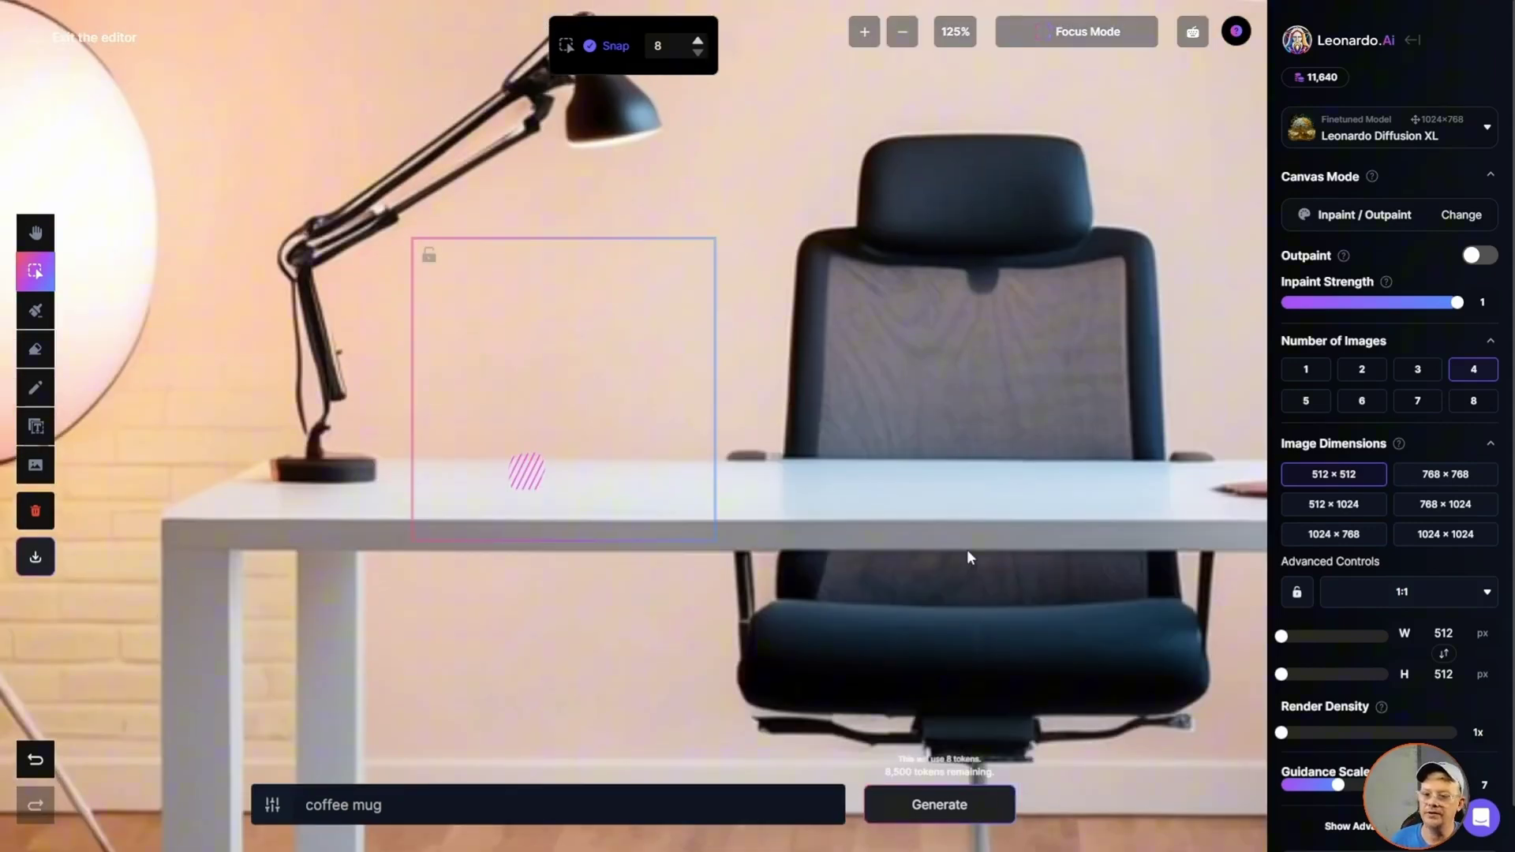
pyautogui.moveTo(968, 557); pyautogui.dragTo(971, 562)
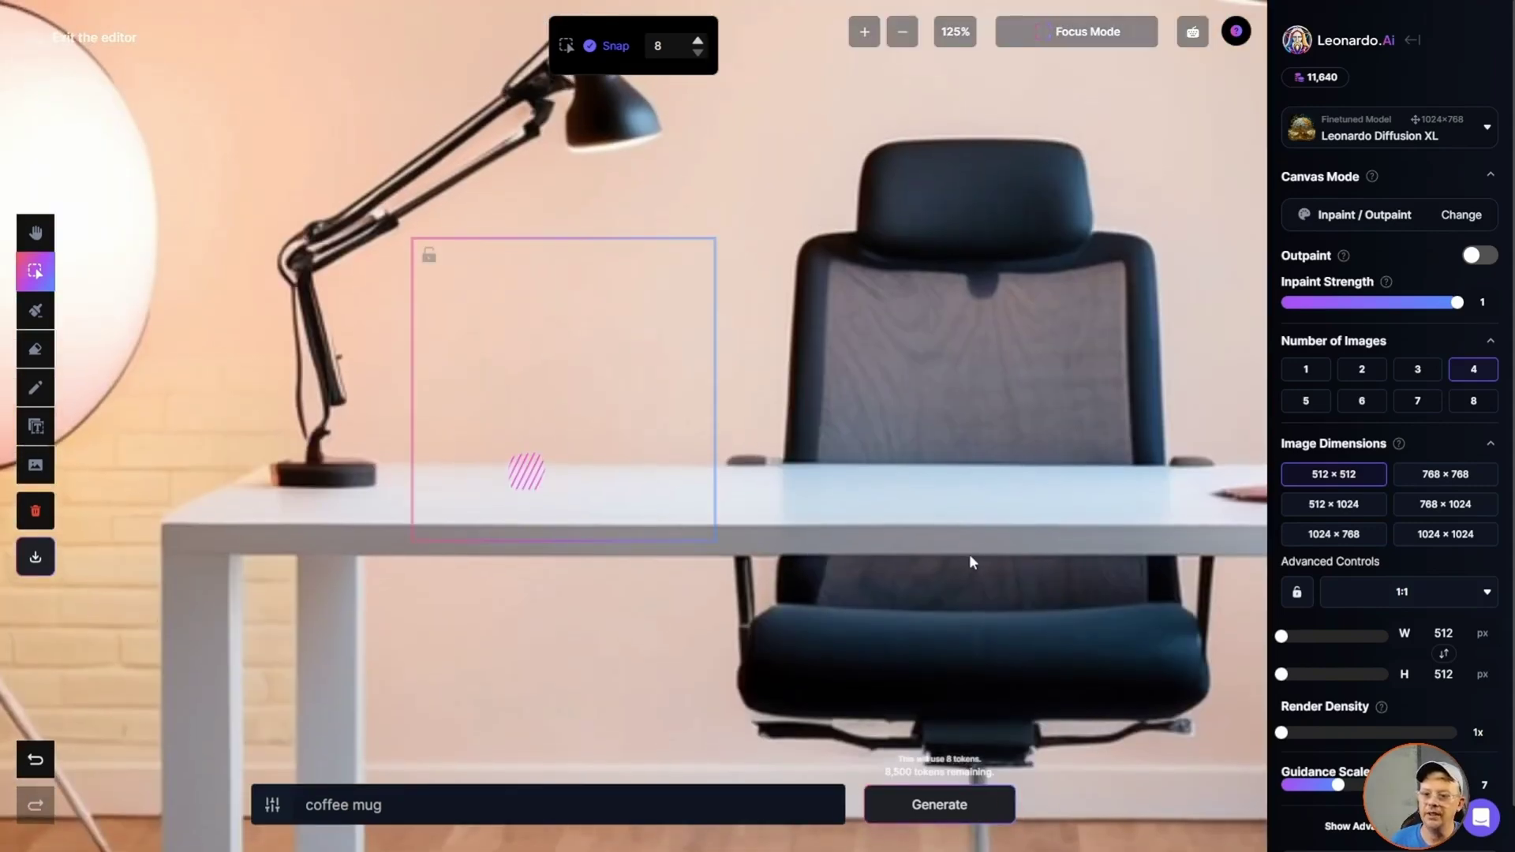
# - Paint a larger inpaint mask on the desk with brush size 54
pyautogui.click(35, 311)
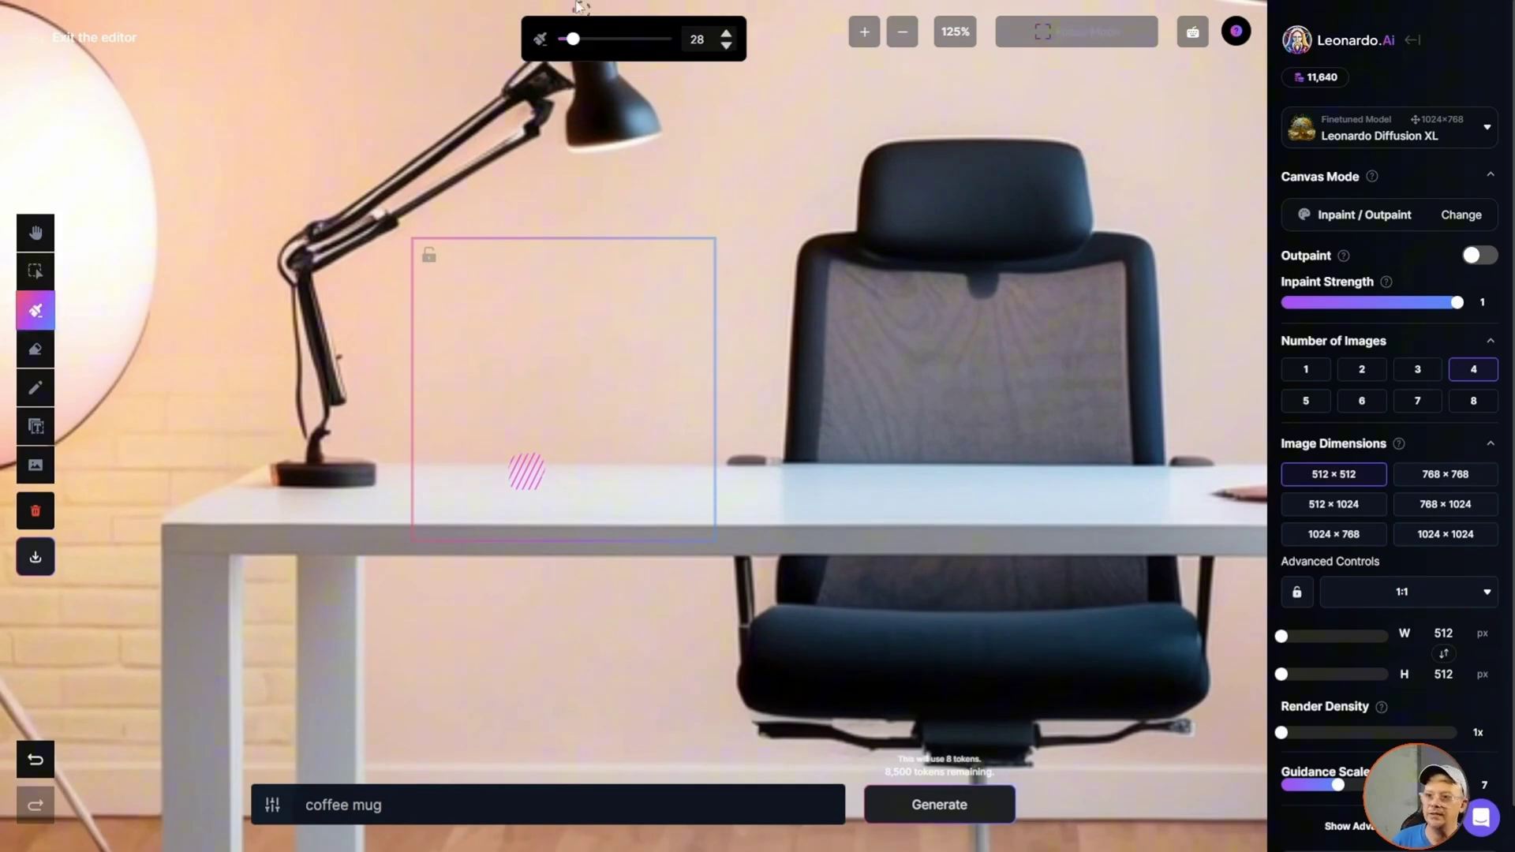
pyautogui.moveTo(574, 41); pyautogui.dragTo(588, 41)
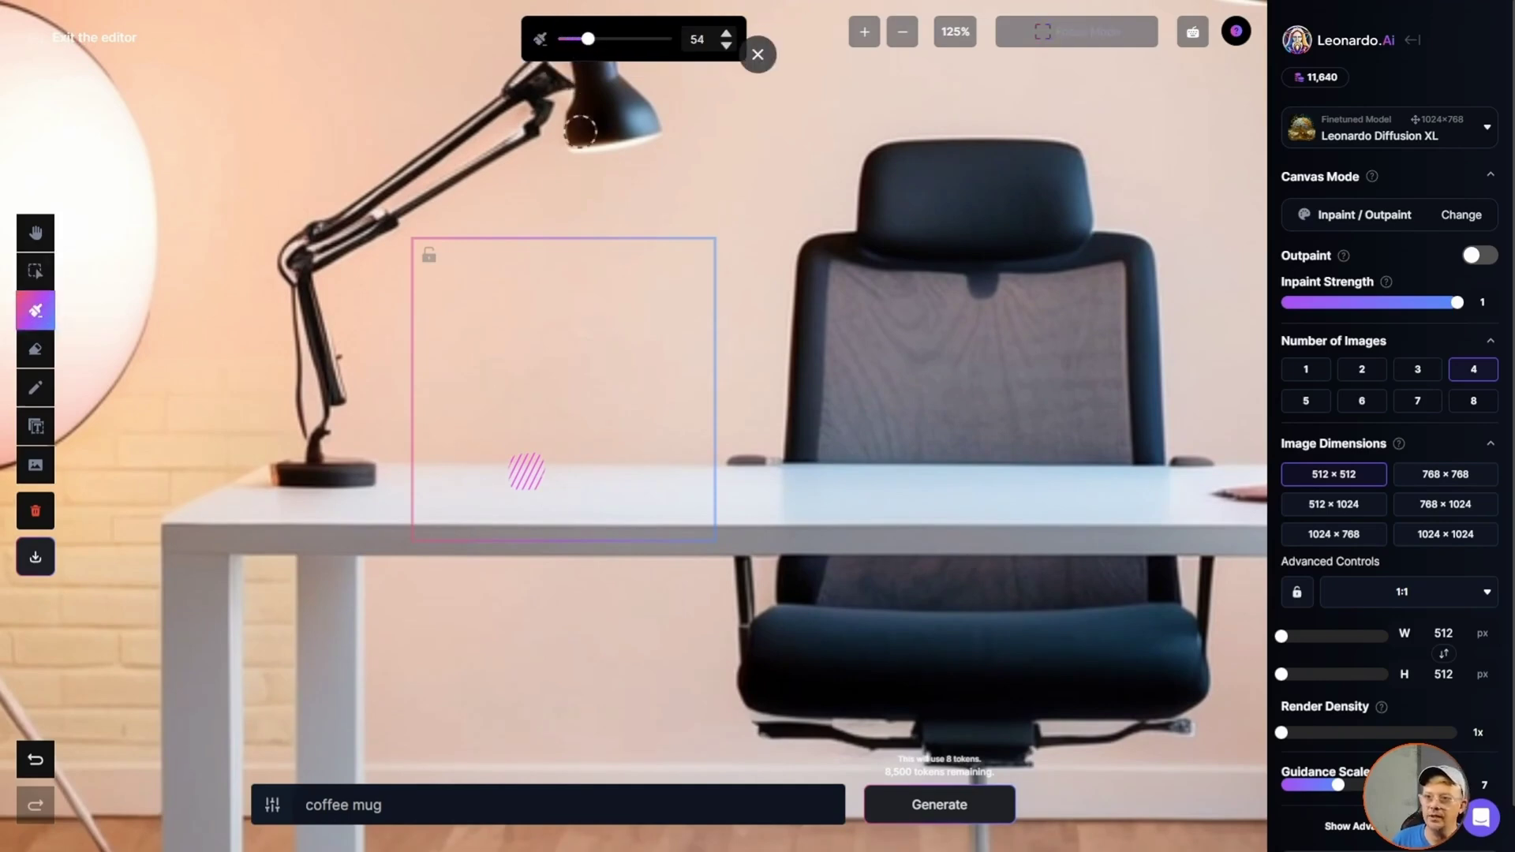
pyautogui.moveTo(552, 470)
pyautogui.mouseDown()
pyautogui.moveTo(561, 429)
pyautogui.moveTo(568, 461)
pyautogui.mouseUp()
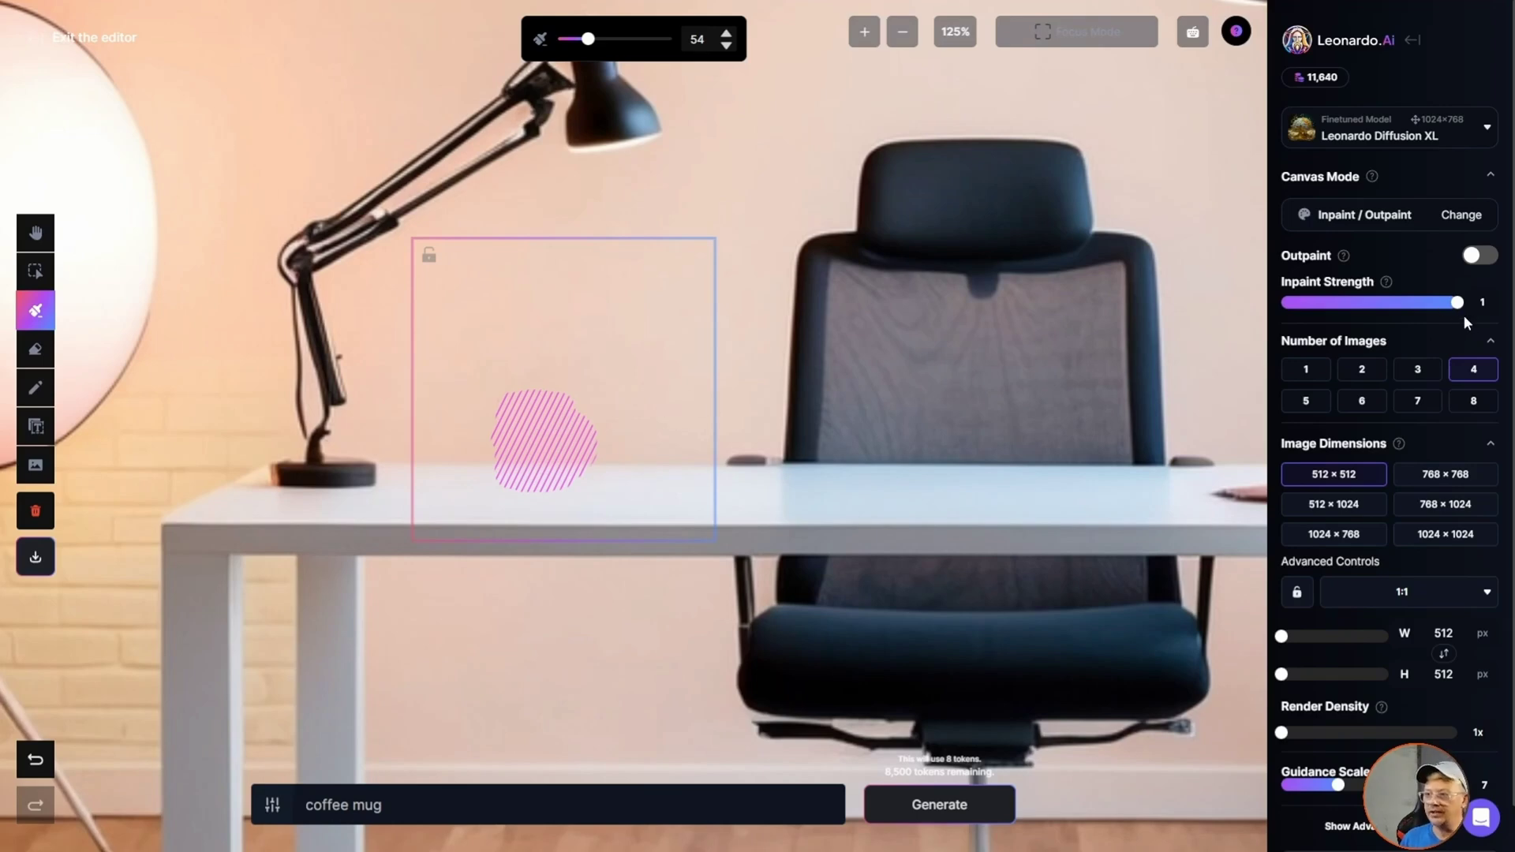
# - Generate coffee mugs, step through all four results and keep the green mug
pyautogui.scroll(-1, 1441, 332)
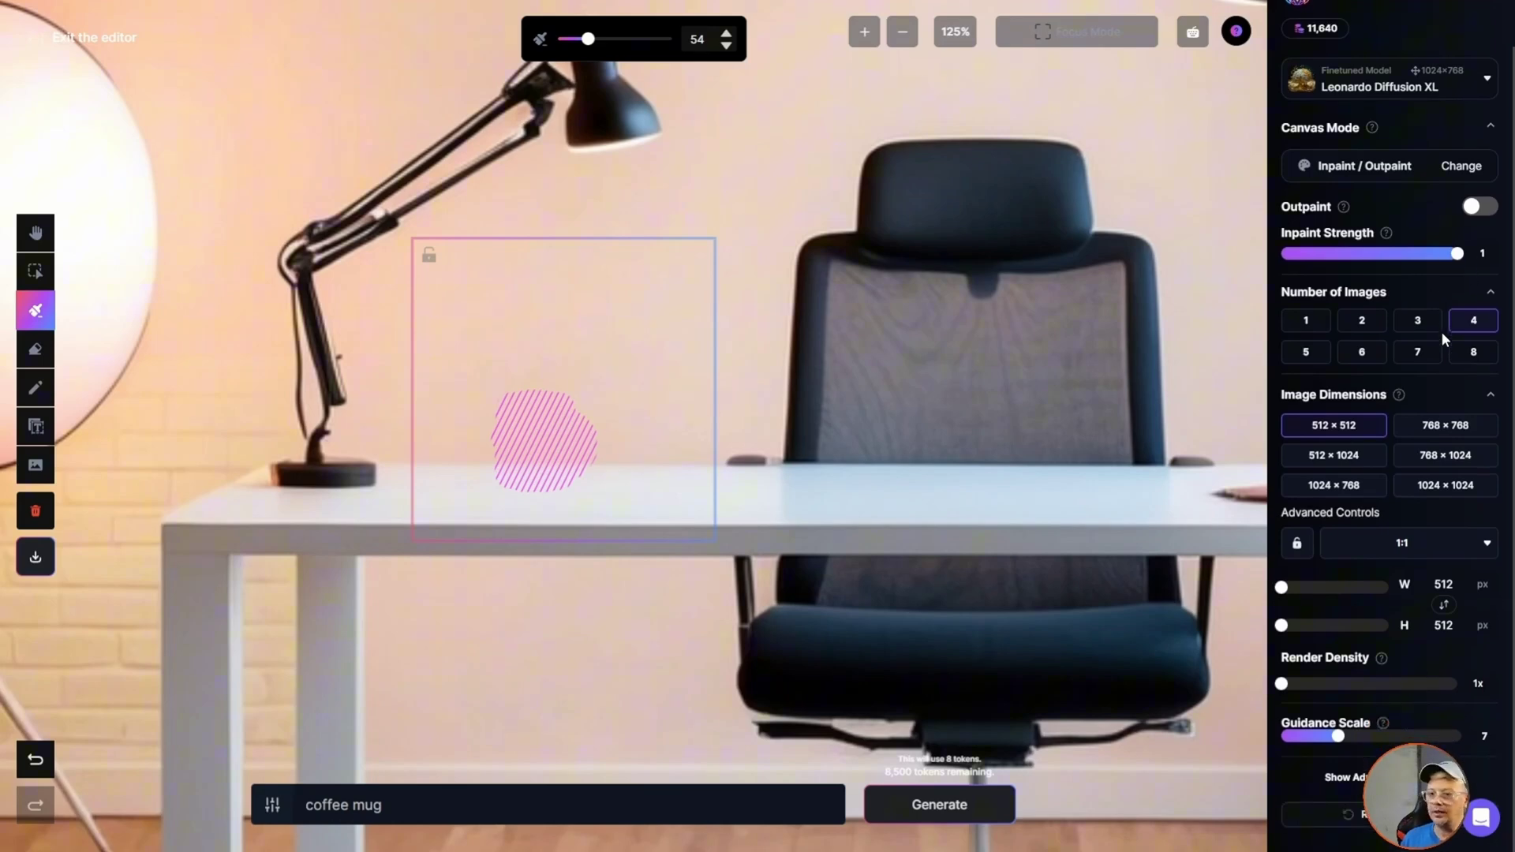
pyautogui.scroll(1, 1441, 332)
pyautogui.click(933, 806)
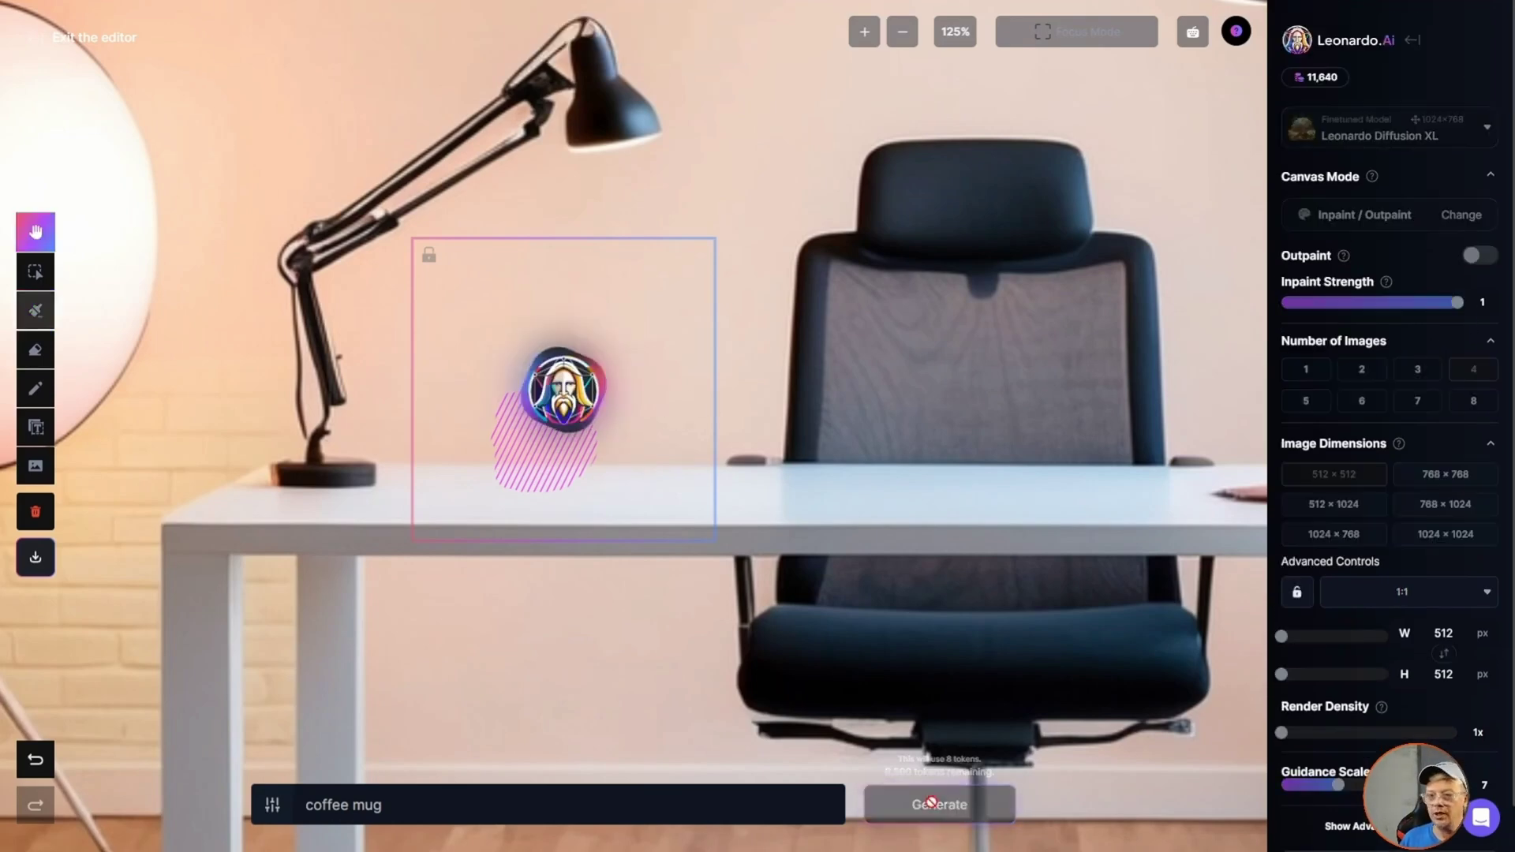
pyautogui.click(543, 566)
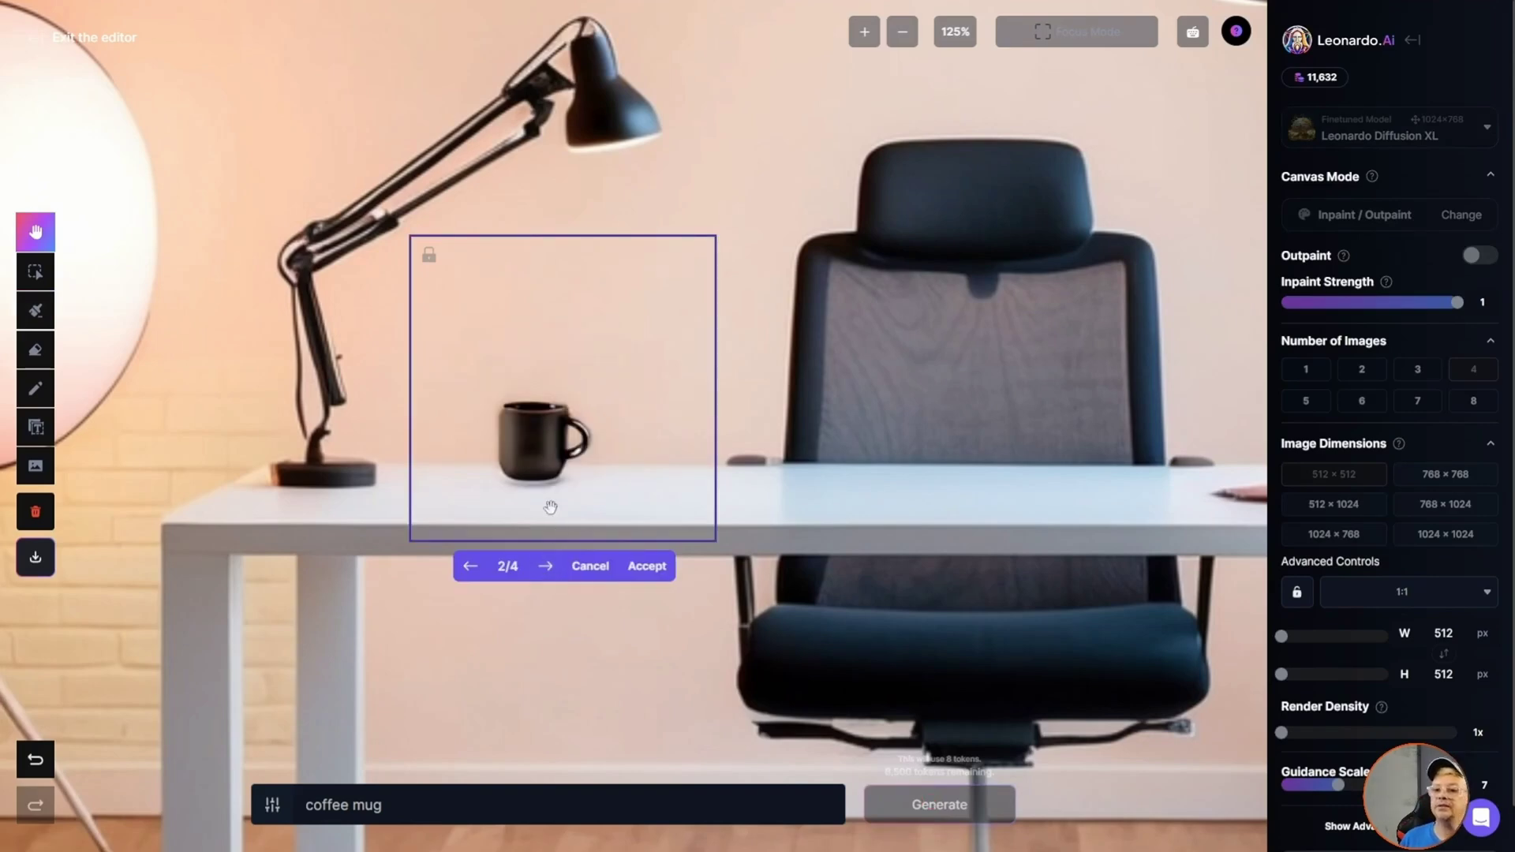
pyautogui.click(544, 567)
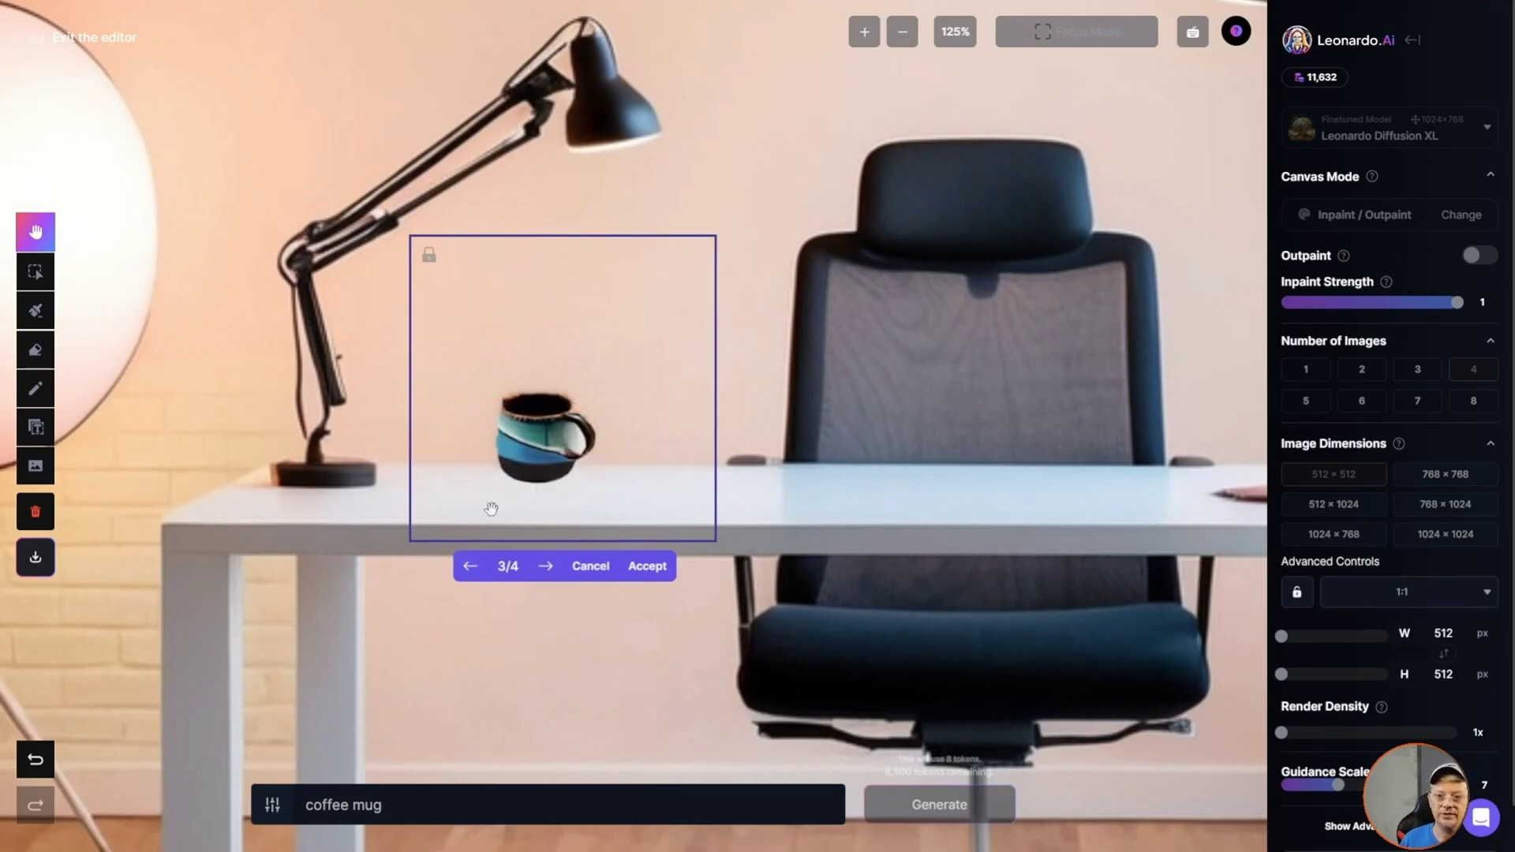
pyautogui.click(545, 567)
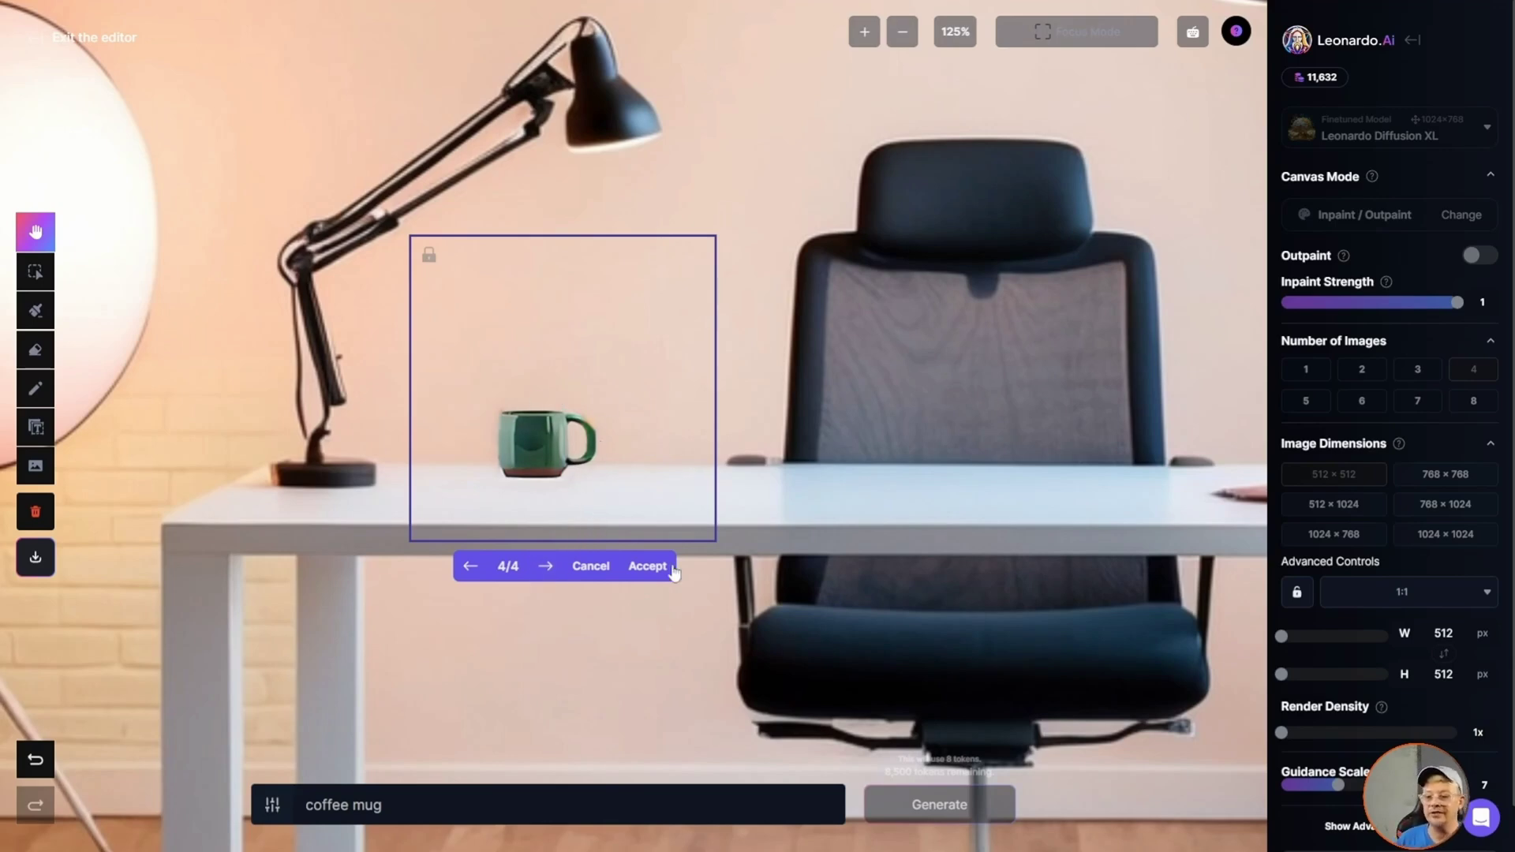
pyautogui.click(648, 567)
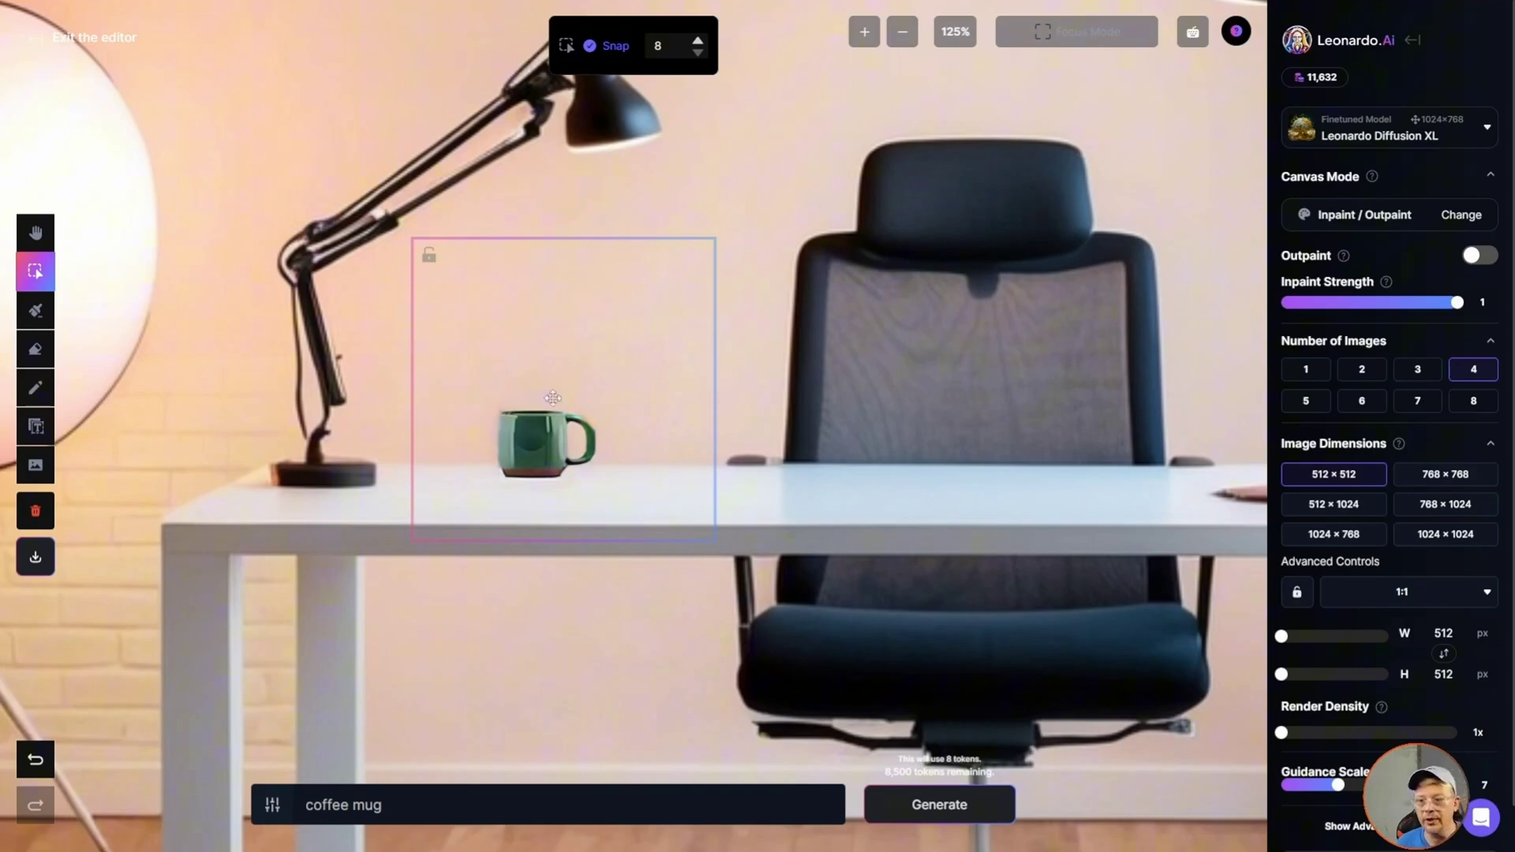
# - Mask the green mug, frame lamp and mug at 1024 × 1024, inpaint strength 0.8
pyautogui.click(36, 310)
pyautogui.moveTo(490, 404)
pyautogui.mouseDown()
pyautogui.moveTo(564, 410)
pyautogui.moveTo(588, 442)
pyautogui.moveTo(525, 465)
pyautogui.moveTo(501, 442)
pyautogui.mouseUp()
pyautogui.press('v')
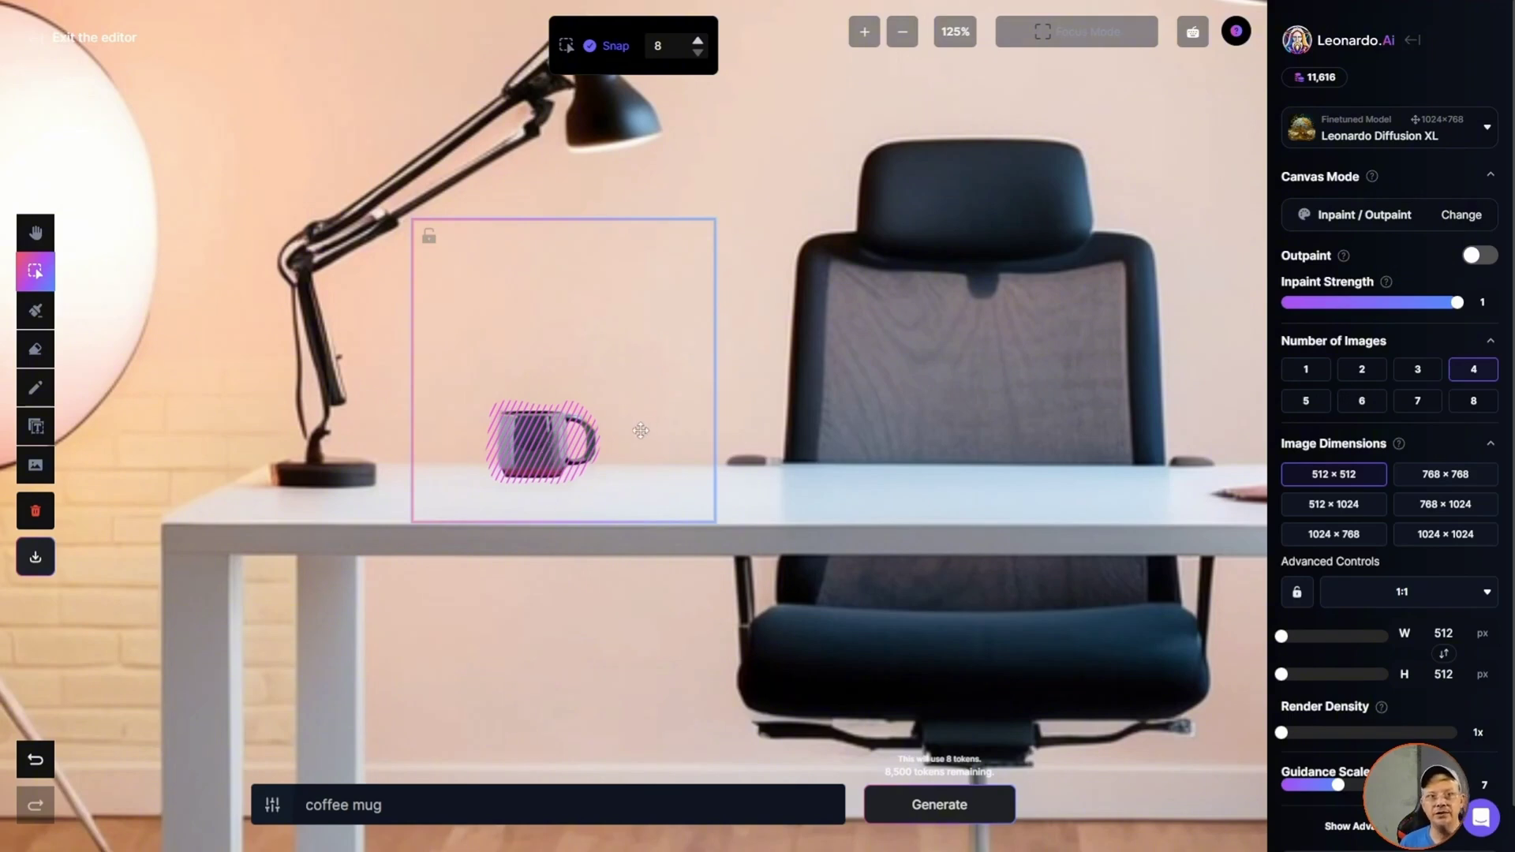
pyautogui.scroll(-1, 646, 423)
pyautogui.click(1445, 534)
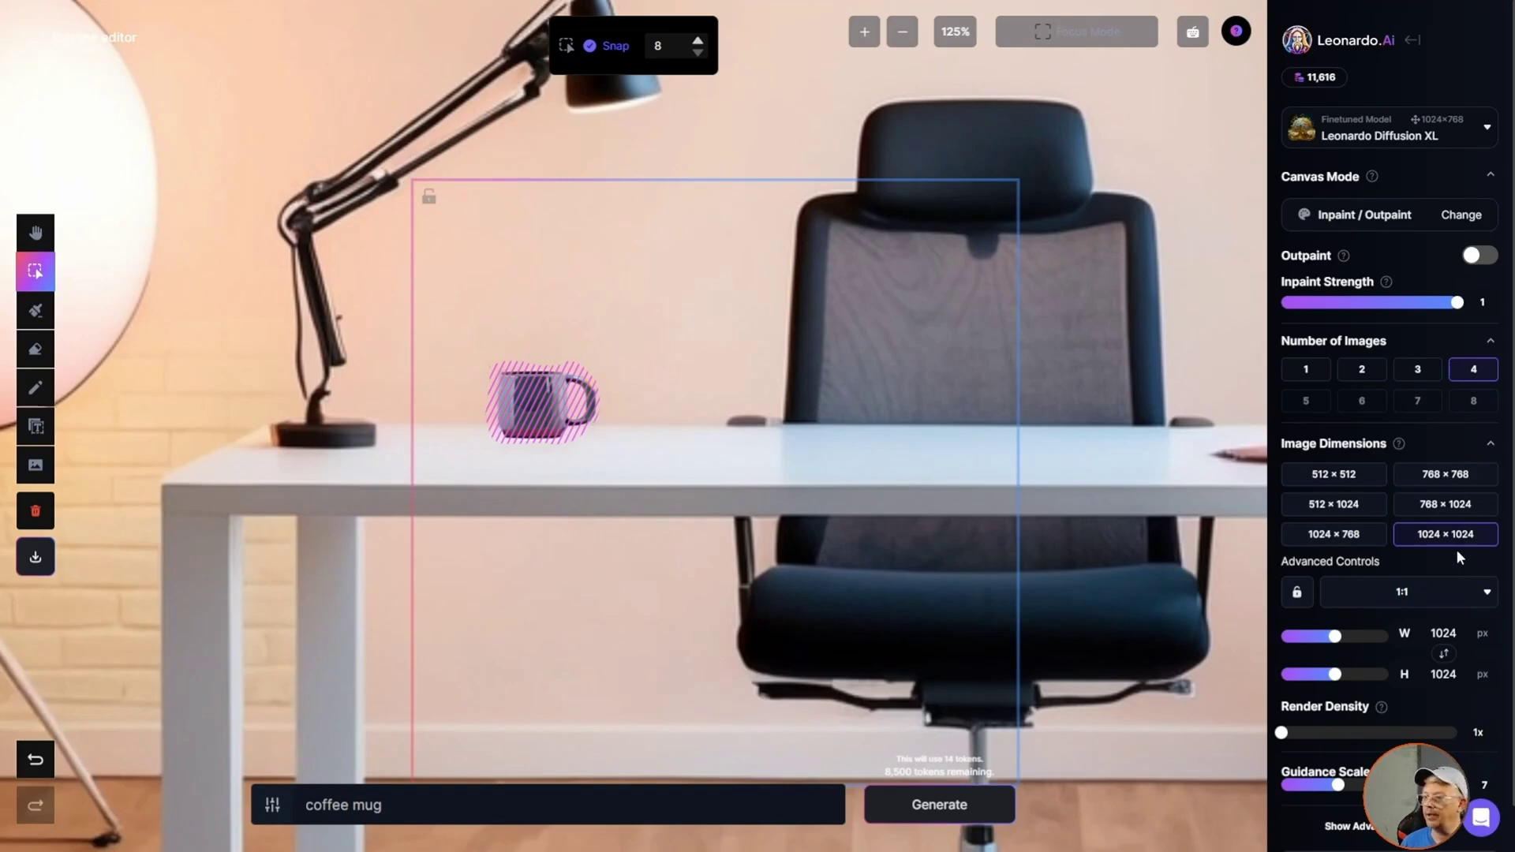
pyautogui.moveTo(751, 603); pyautogui.dragTo(433, 476)
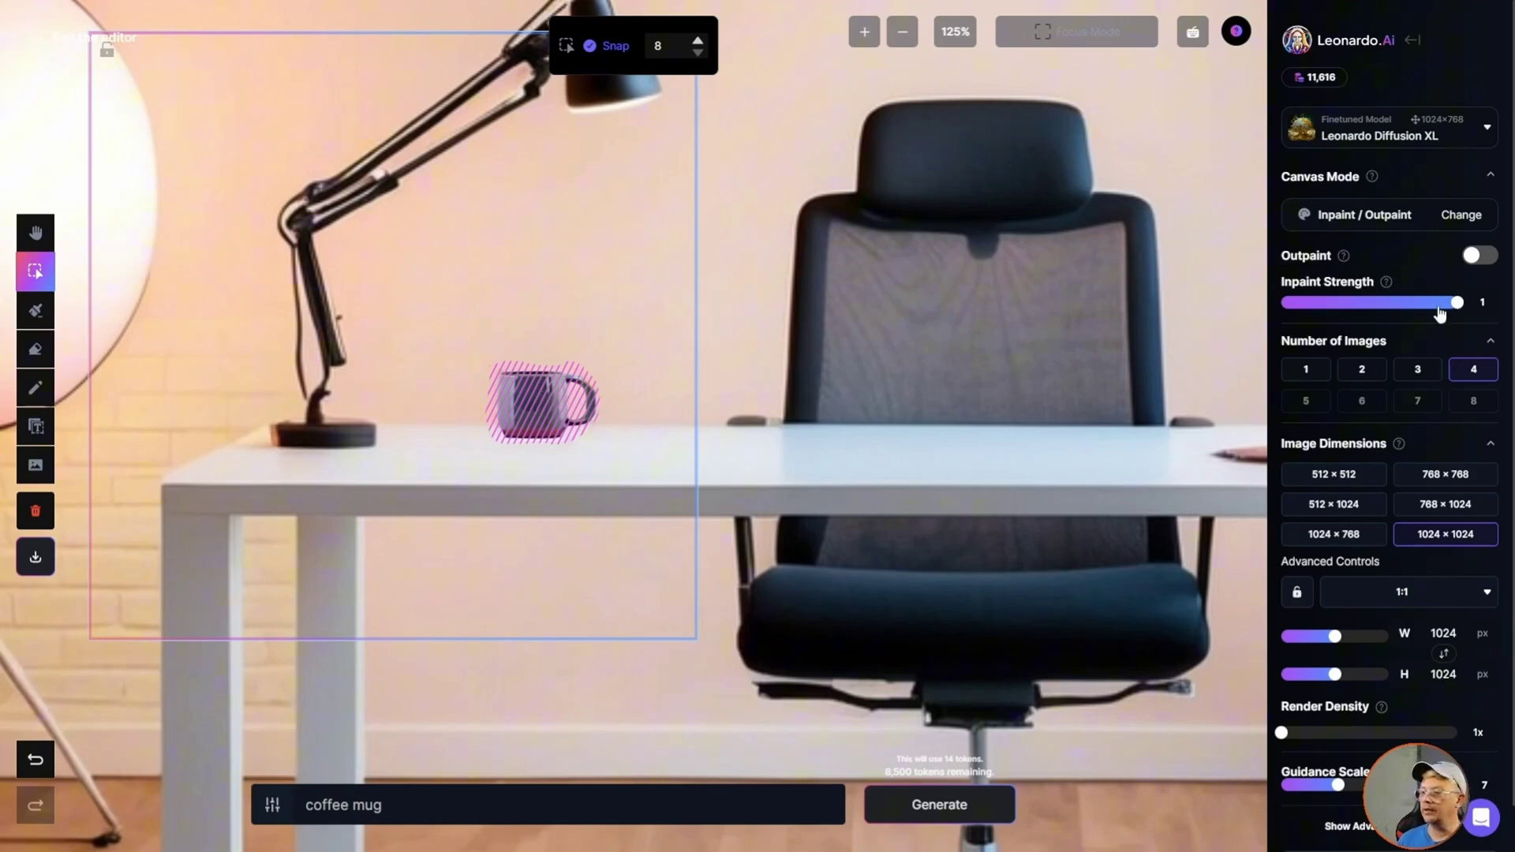
pyautogui.moveTo(1438, 309); pyautogui.dragTo(1414, 315)
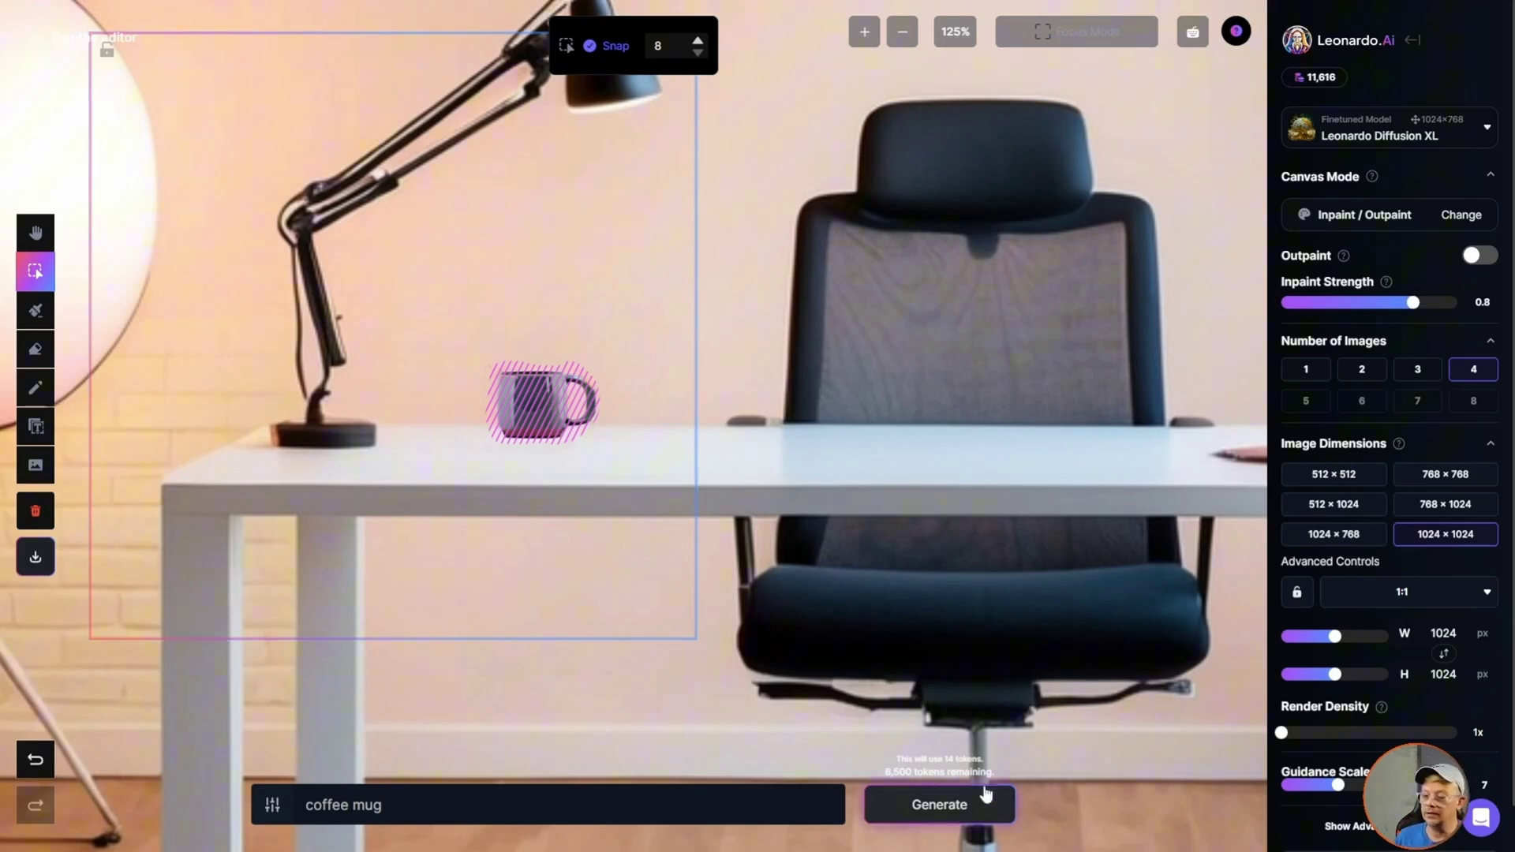
# - Regenerate the masked mug area and cycle through the coffee mug variations
pyautogui.click(953, 817)
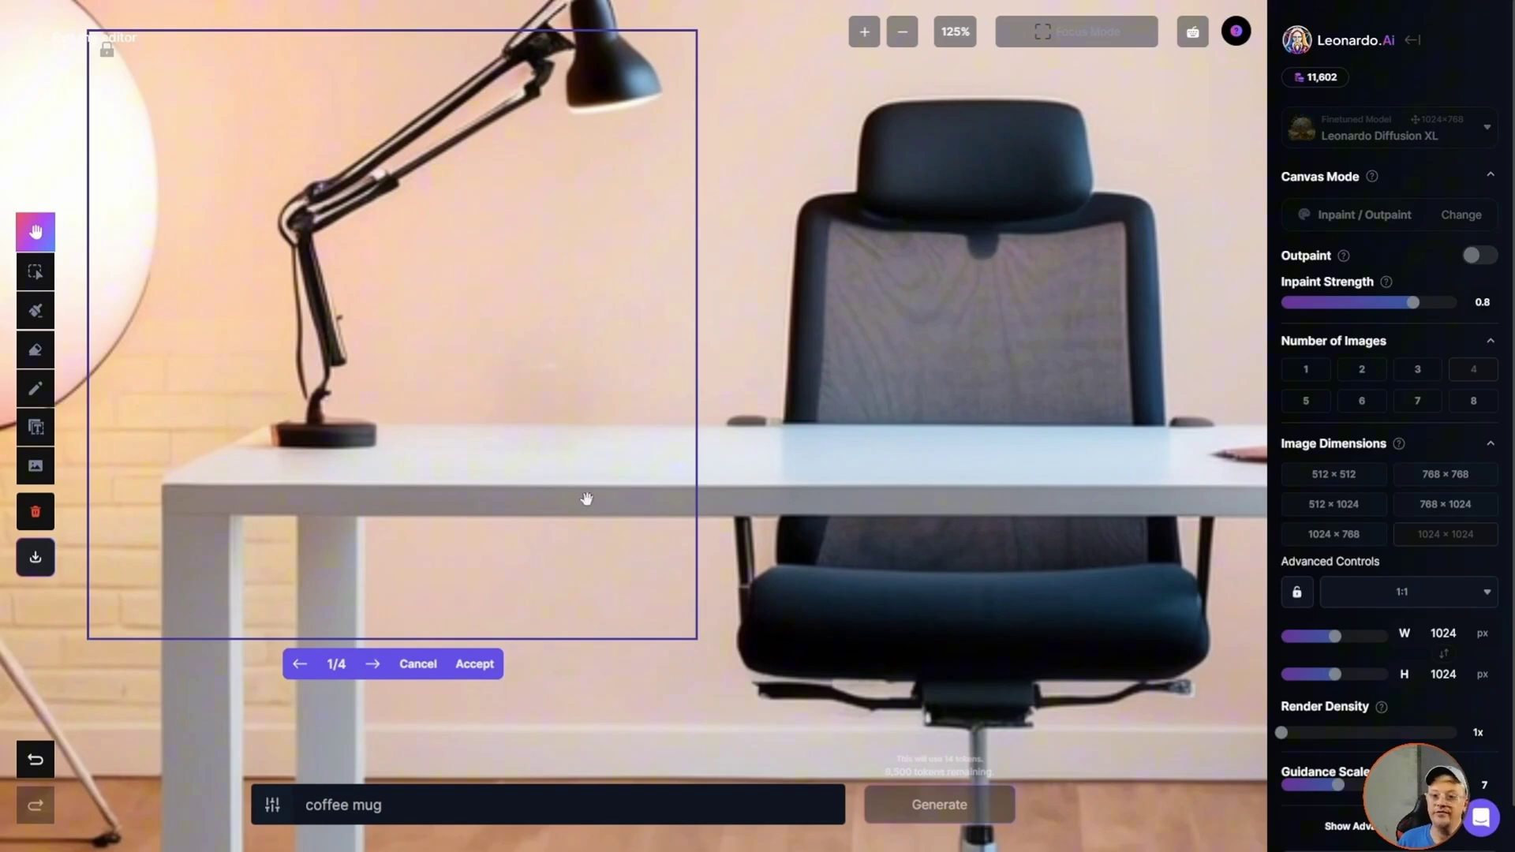
pyautogui.click(373, 666)
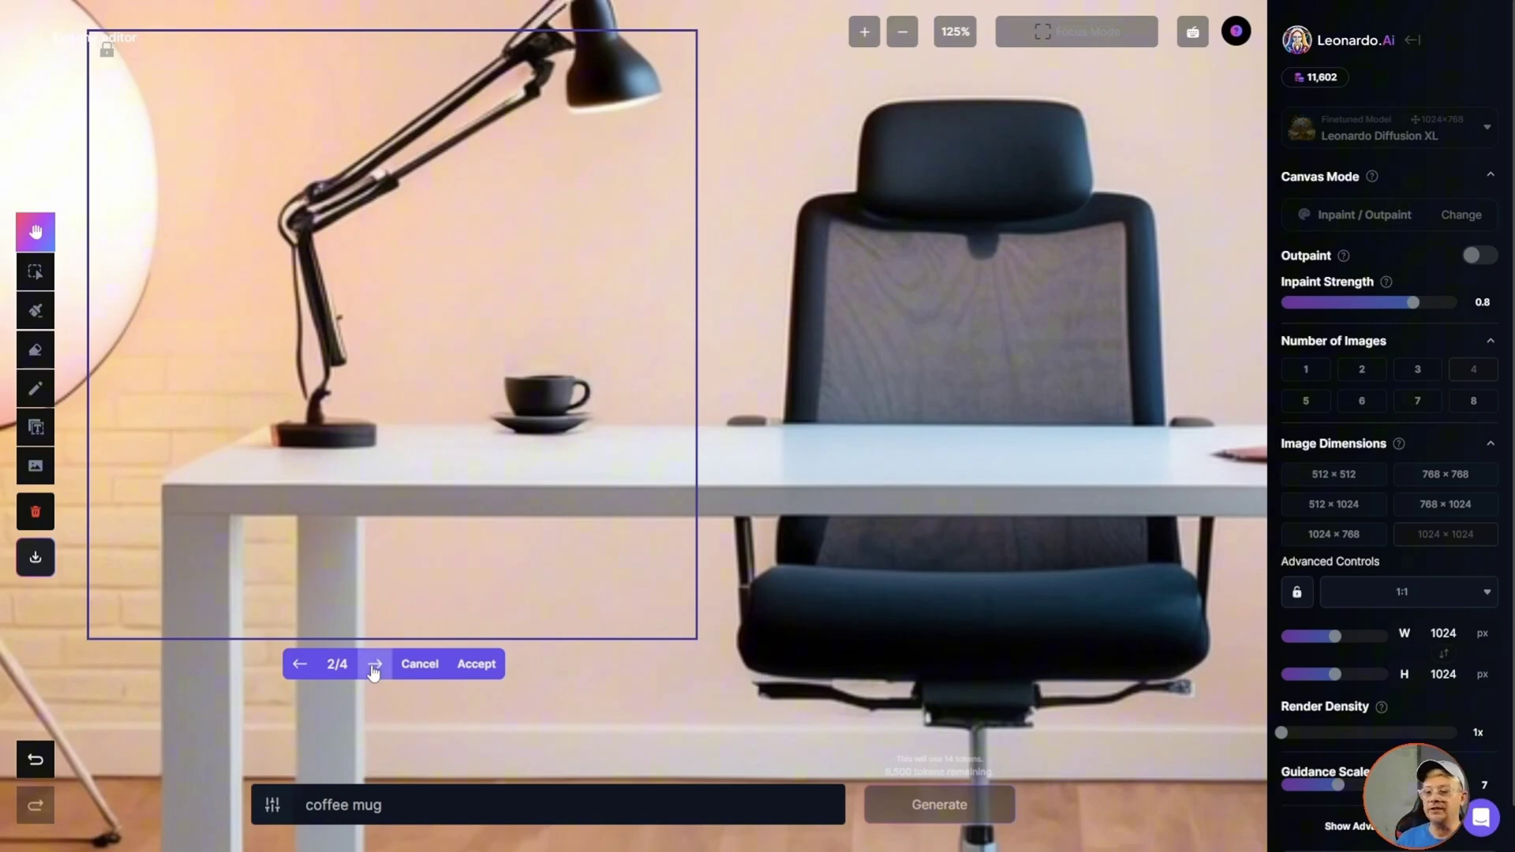
pyautogui.click(374, 666)
pyautogui.click(374, 666)
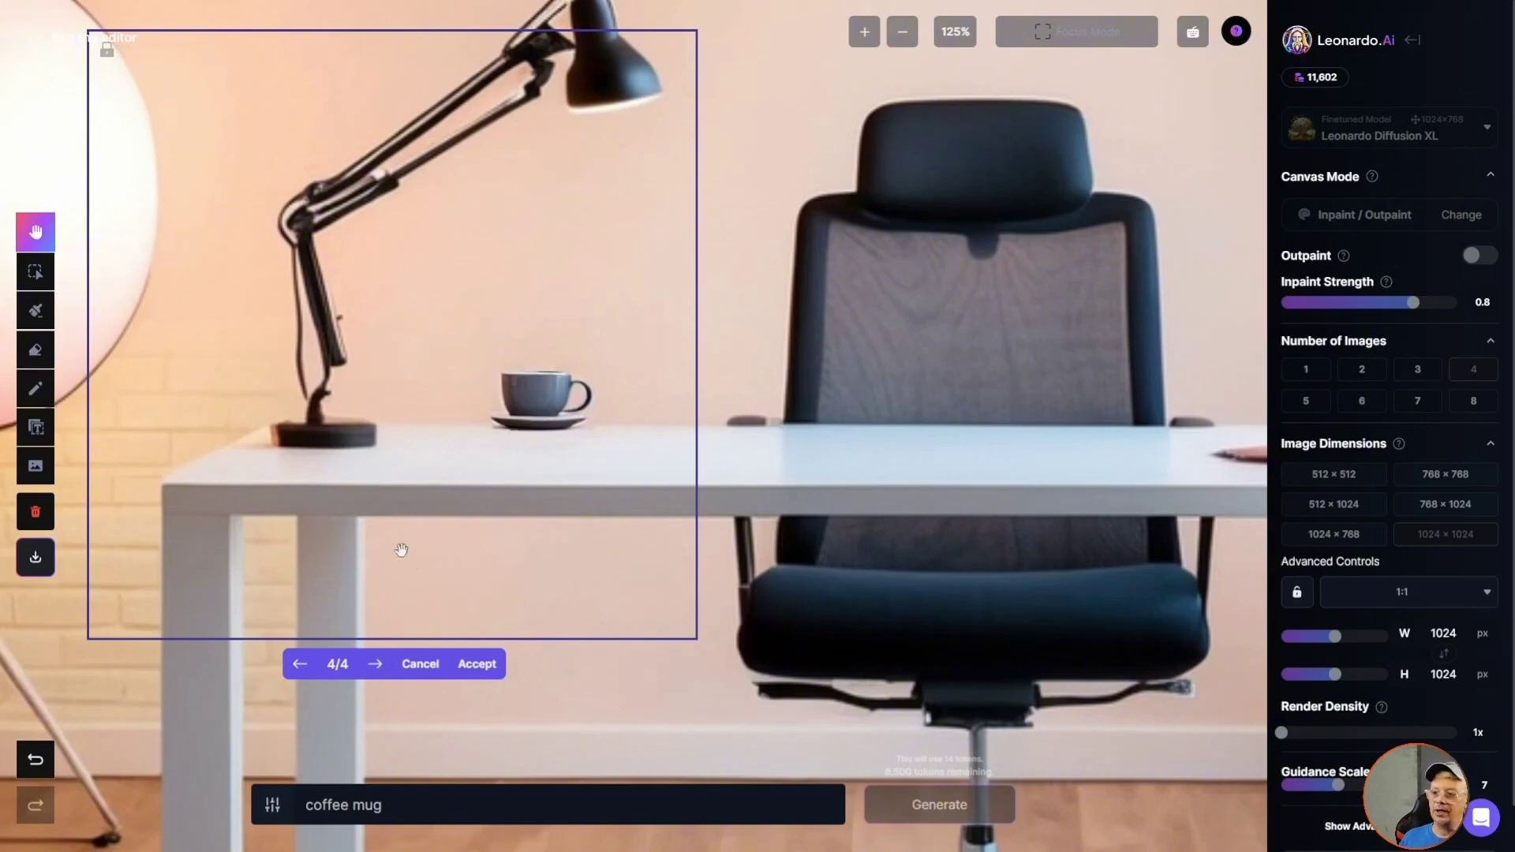
pyautogui.click(375, 665)
pyautogui.click(376, 666)
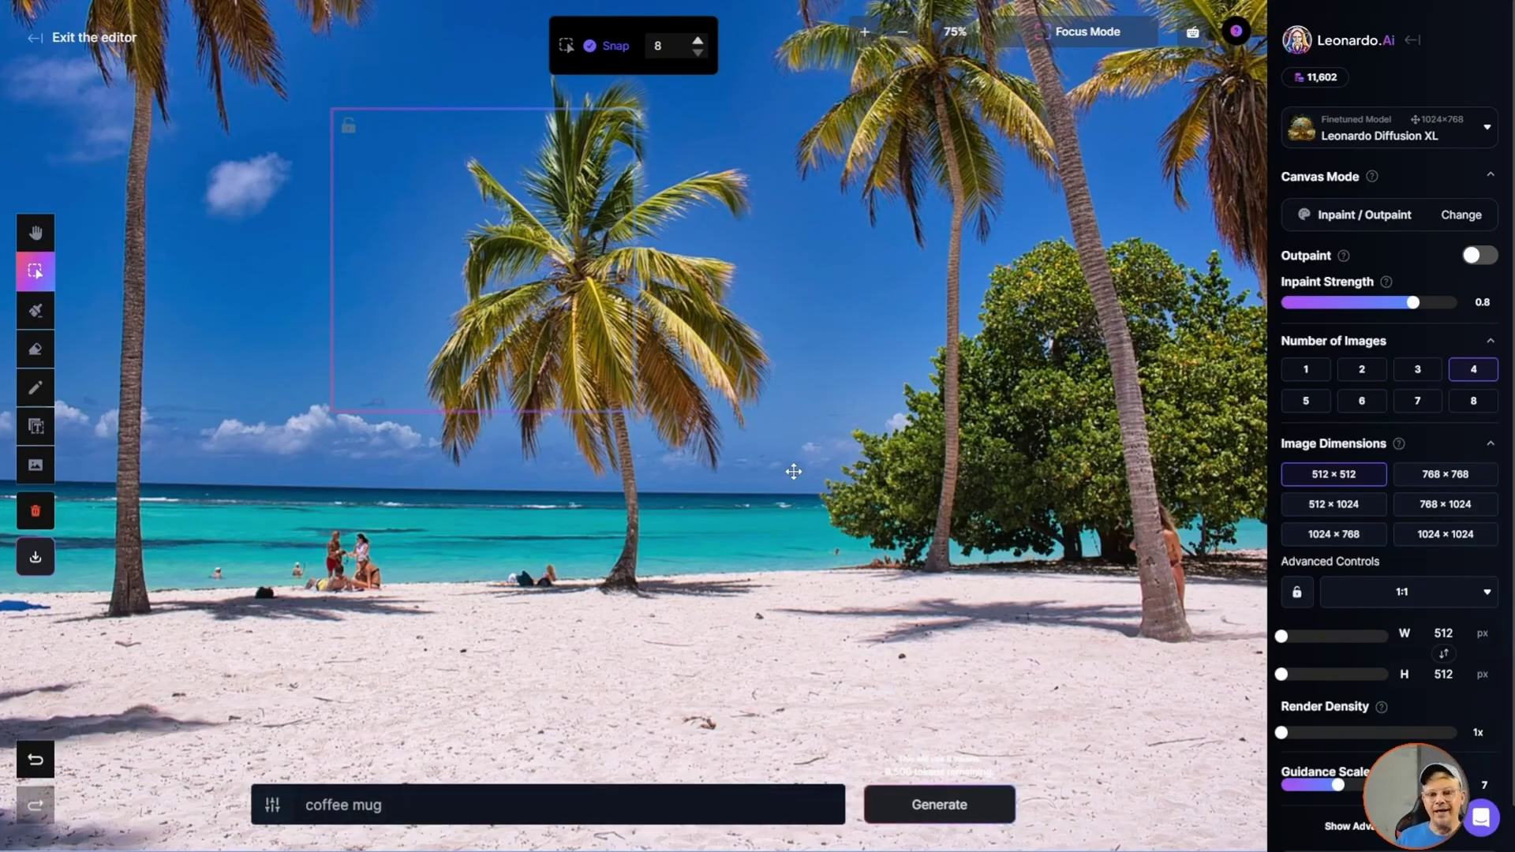
# - Position the generation frame over the beach and reshape it to 1024×768
pyautogui.scroll(-1, 630, 536)
pyautogui.moveTo(452, 448); pyautogui.dragTo(714, 598)
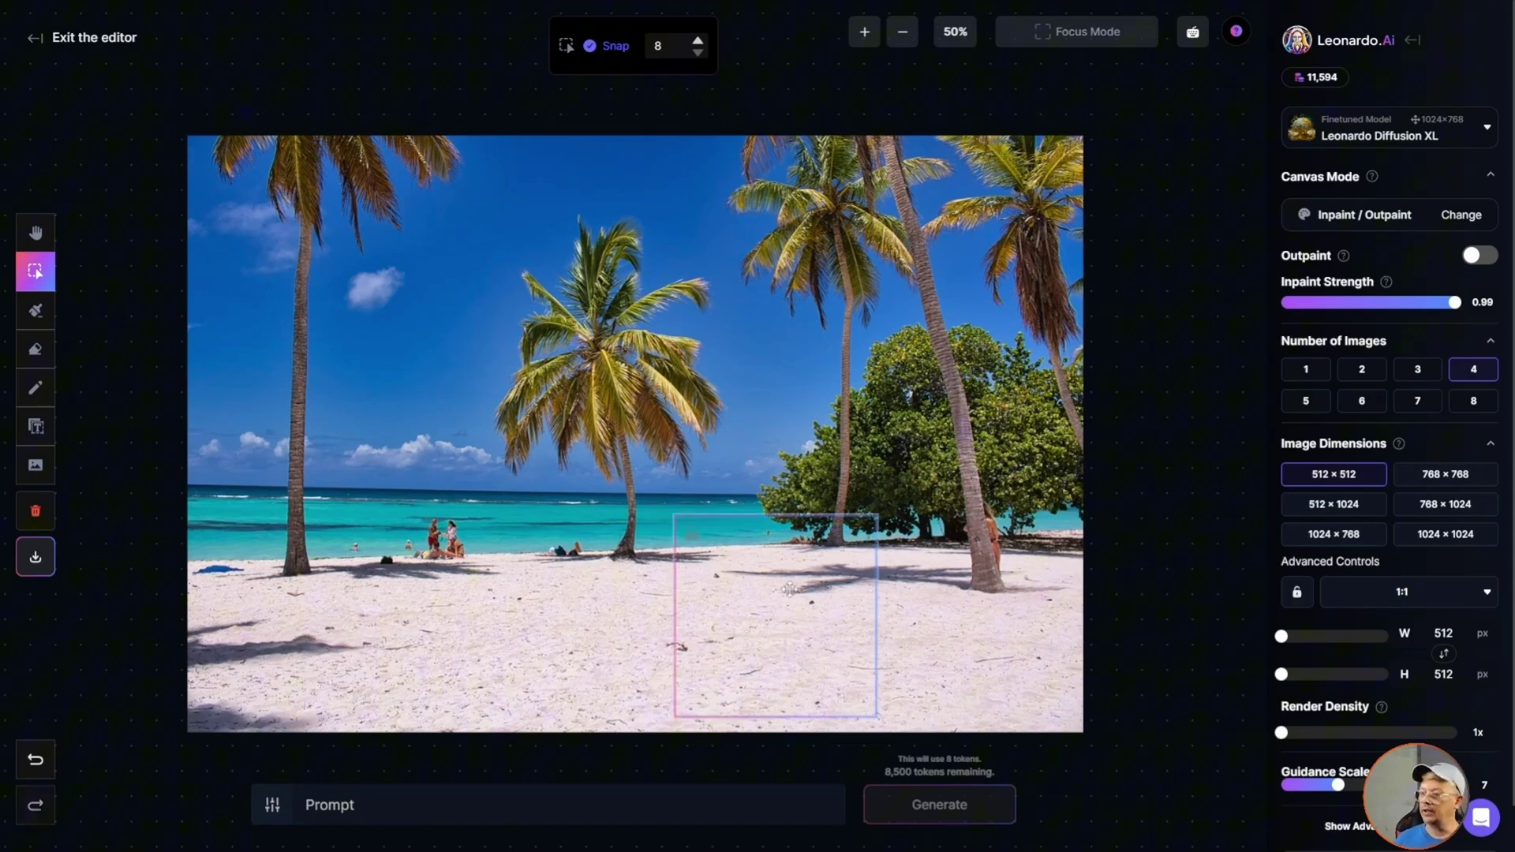
pyautogui.click(1463, 540)
pyautogui.moveTo(891, 617)
pyautogui.mouseDown()
pyautogui.moveTo(769, 404)
pyautogui.moveTo(795, 435)
pyautogui.mouseUp()
pyautogui.click(1333, 534)
# - Mask a strip of sand in the lower middle and generate from the prompt 'a surfboard'
pyautogui.click(36, 349)
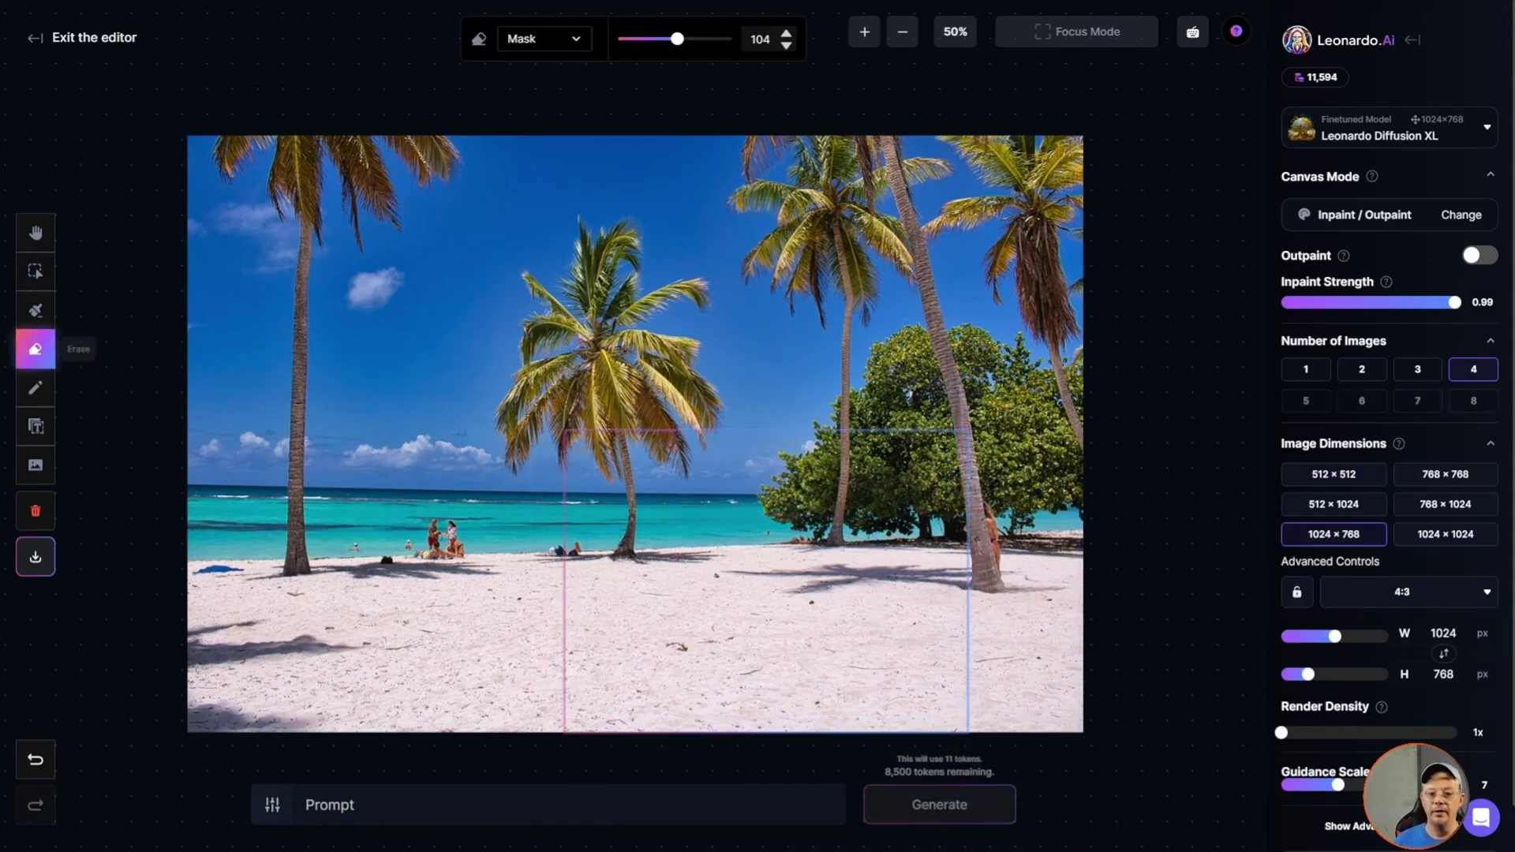
pyautogui.click(45, 314)
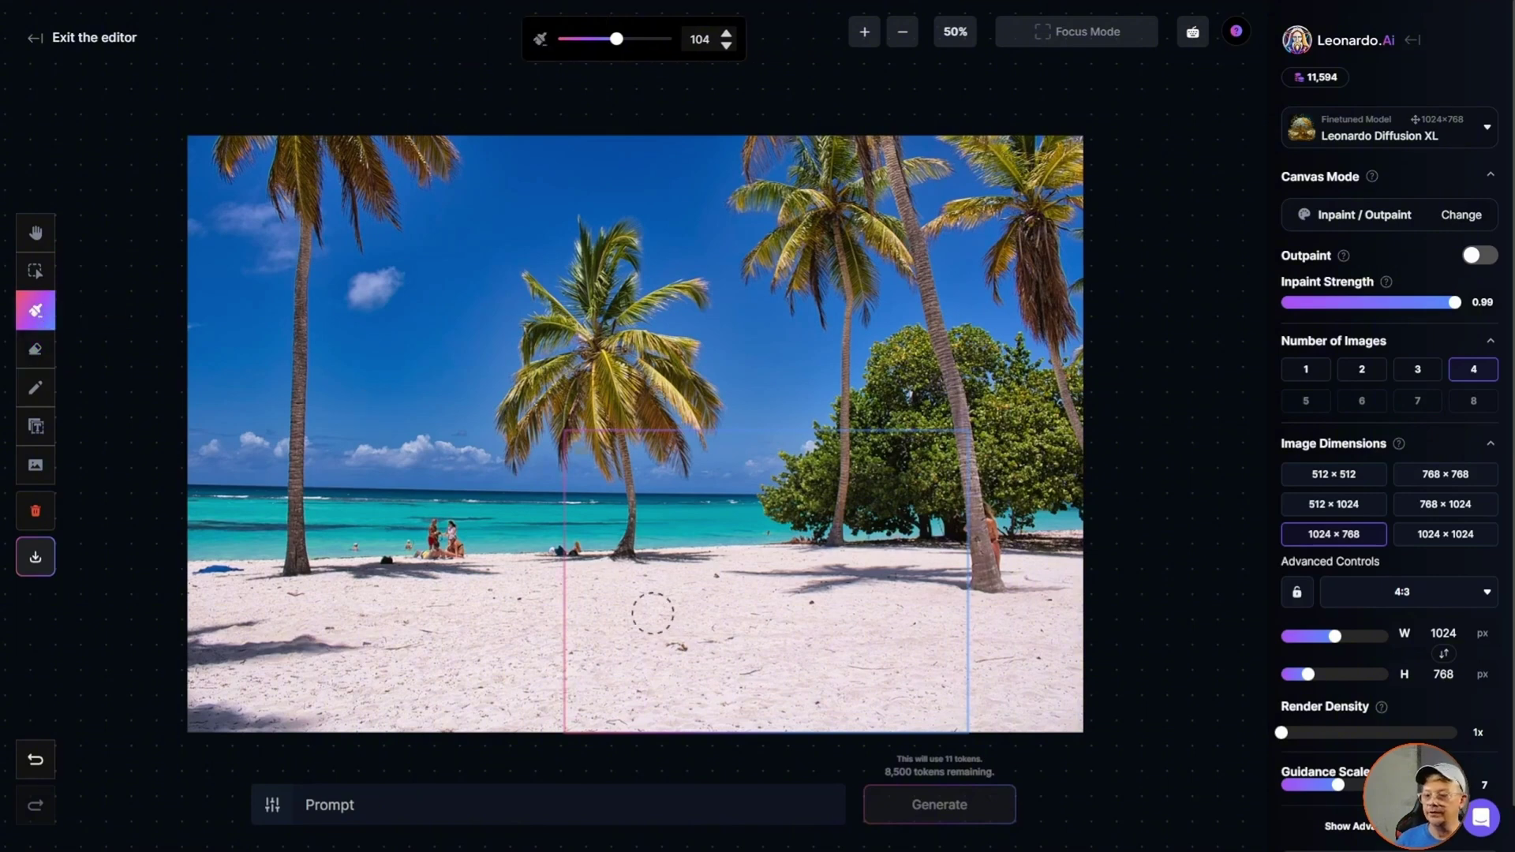
pyautogui.moveTo(652, 613)
pyautogui.mouseDown()
pyautogui.moveTo(845, 605)
pyautogui.moveTo(852, 620)
pyautogui.moveTo(821, 635)
pyautogui.mouseUp()
pyautogui.write('a s')
pyautogui.press('BackSpace')
pyautogui.write('surfboard')
pyautogui.press('Return')
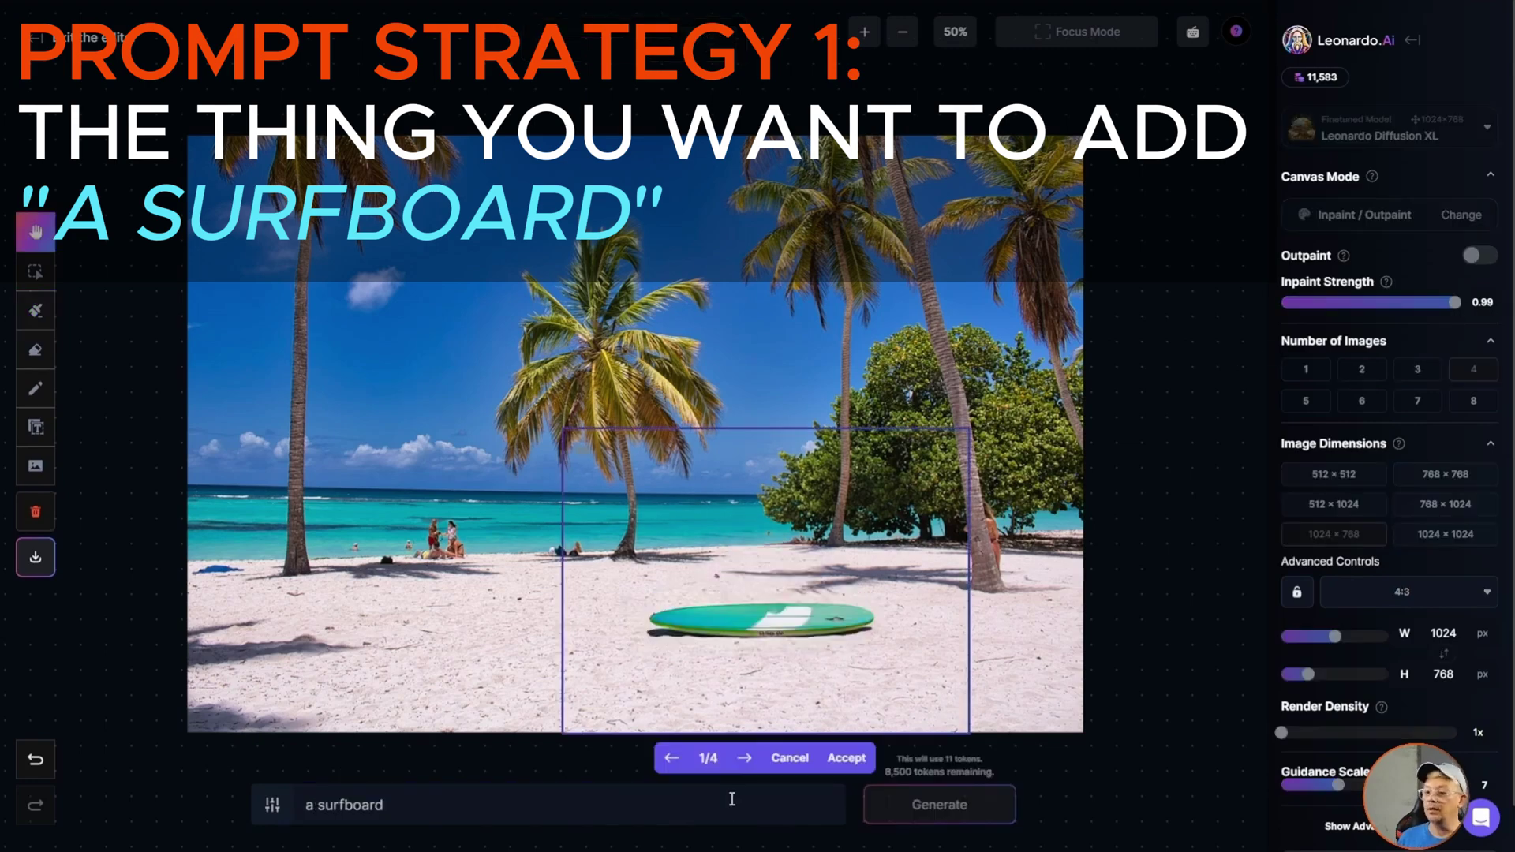
# - Browse the four surfboard variations and accept the colourful one, variation 3
pyautogui.click(746, 759)
pyautogui.click(746, 759)
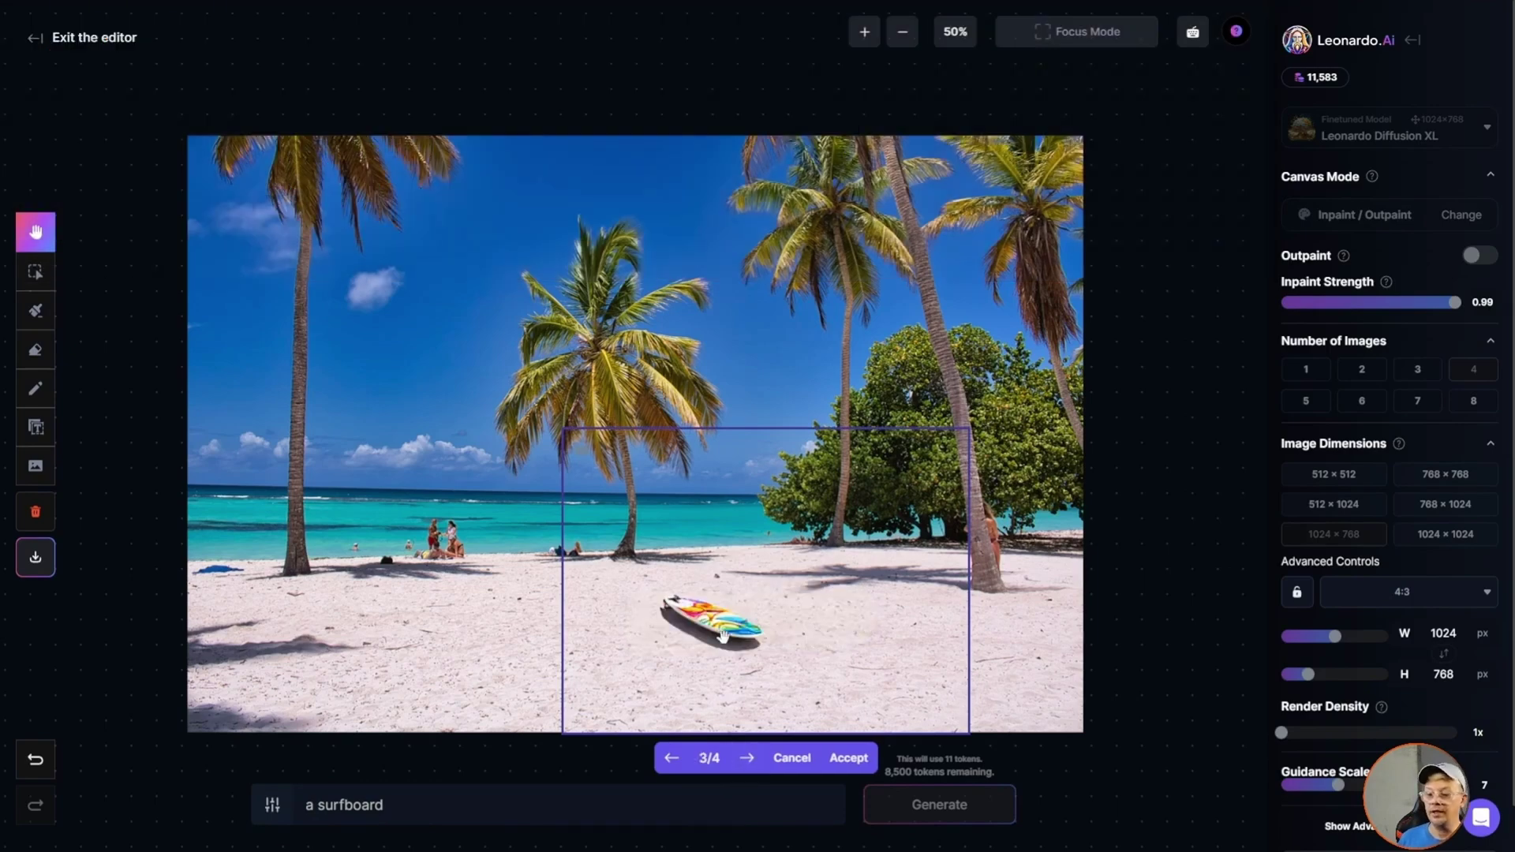
pyautogui.click(746, 759)
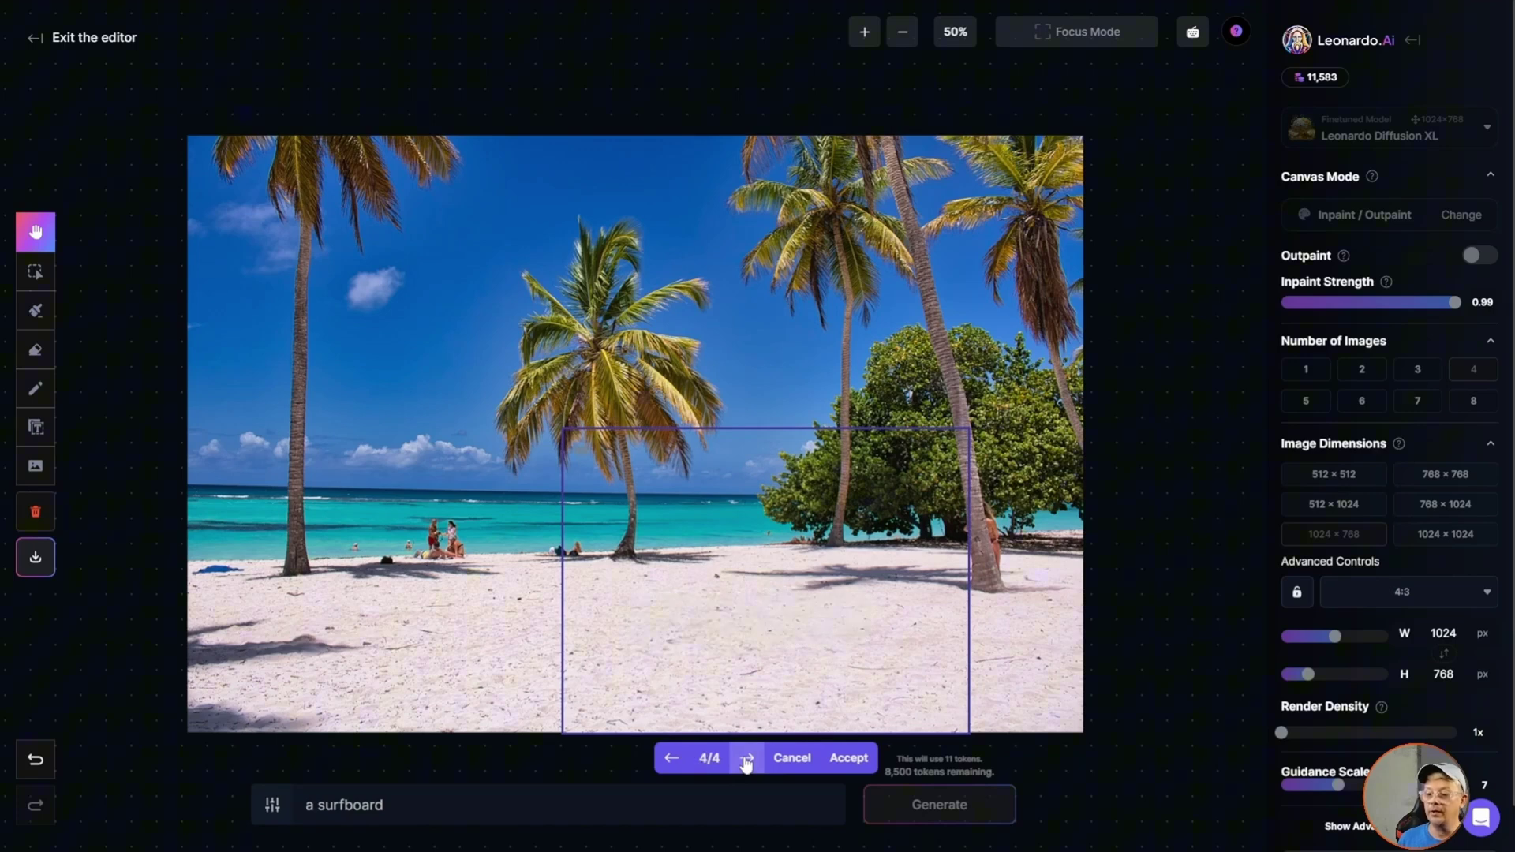
pyautogui.click(746, 759)
pyautogui.click(746, 759)
pyautogui.click(746, 759)
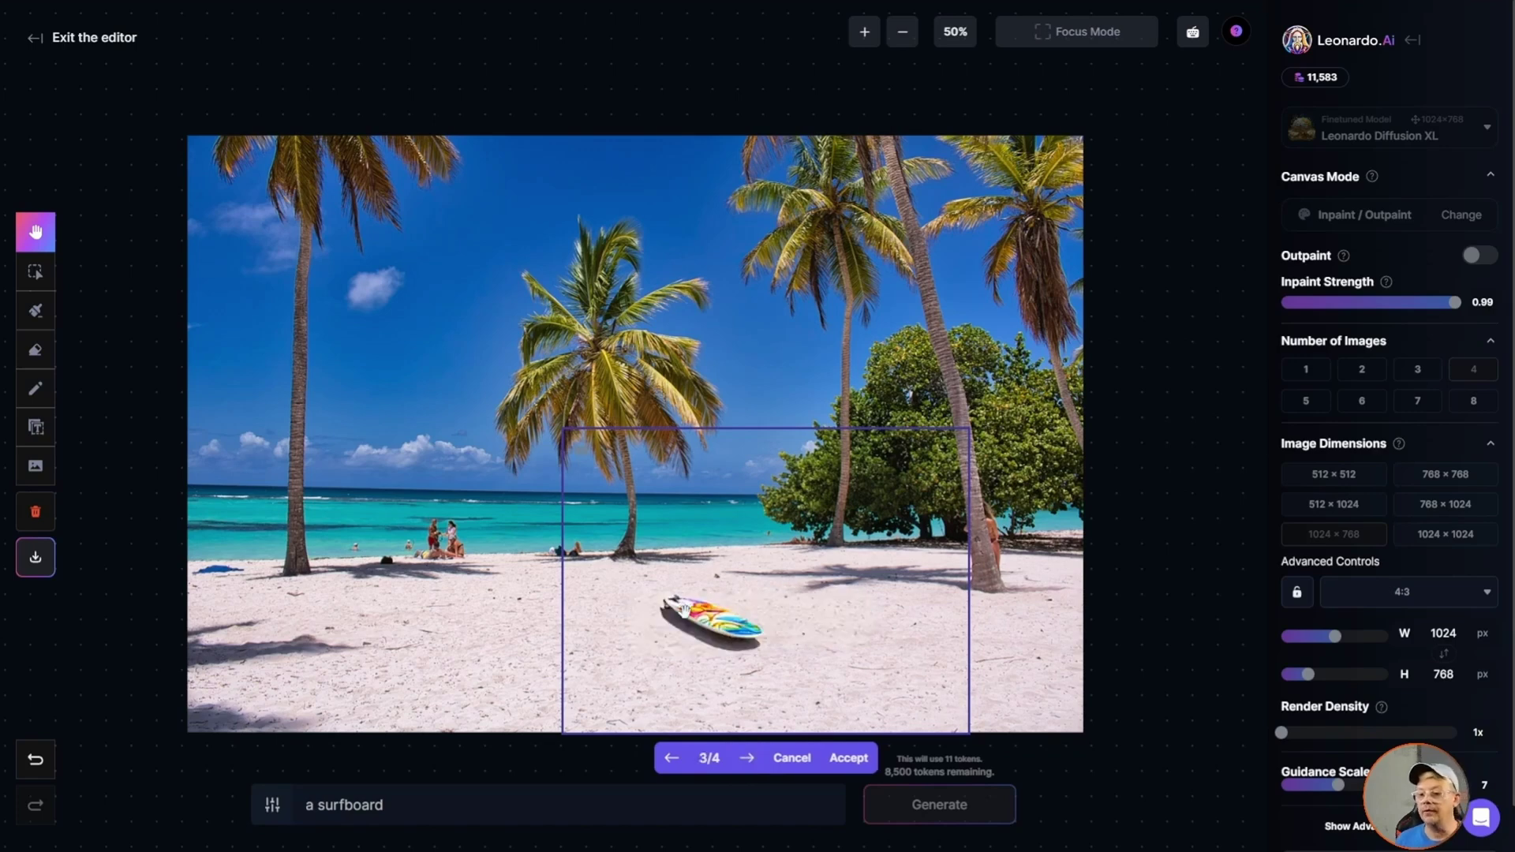
pyautogui.click(849, 758)
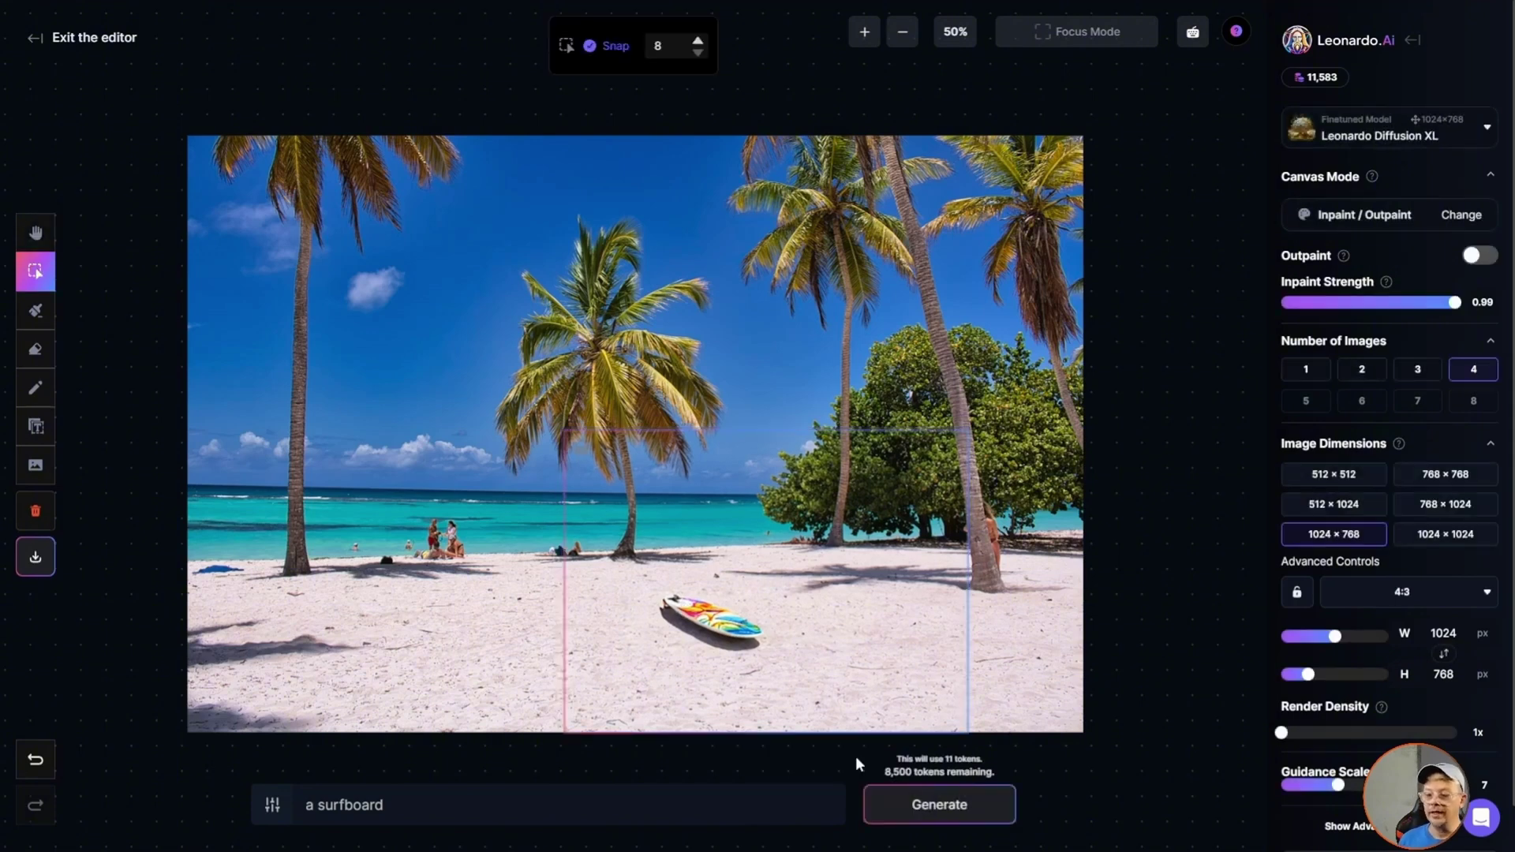
# - Move the generation frame left onto the beach and mask the sand there
pyautogui.moveTo(828, 430); pyautogui.dragTo(789, 428)
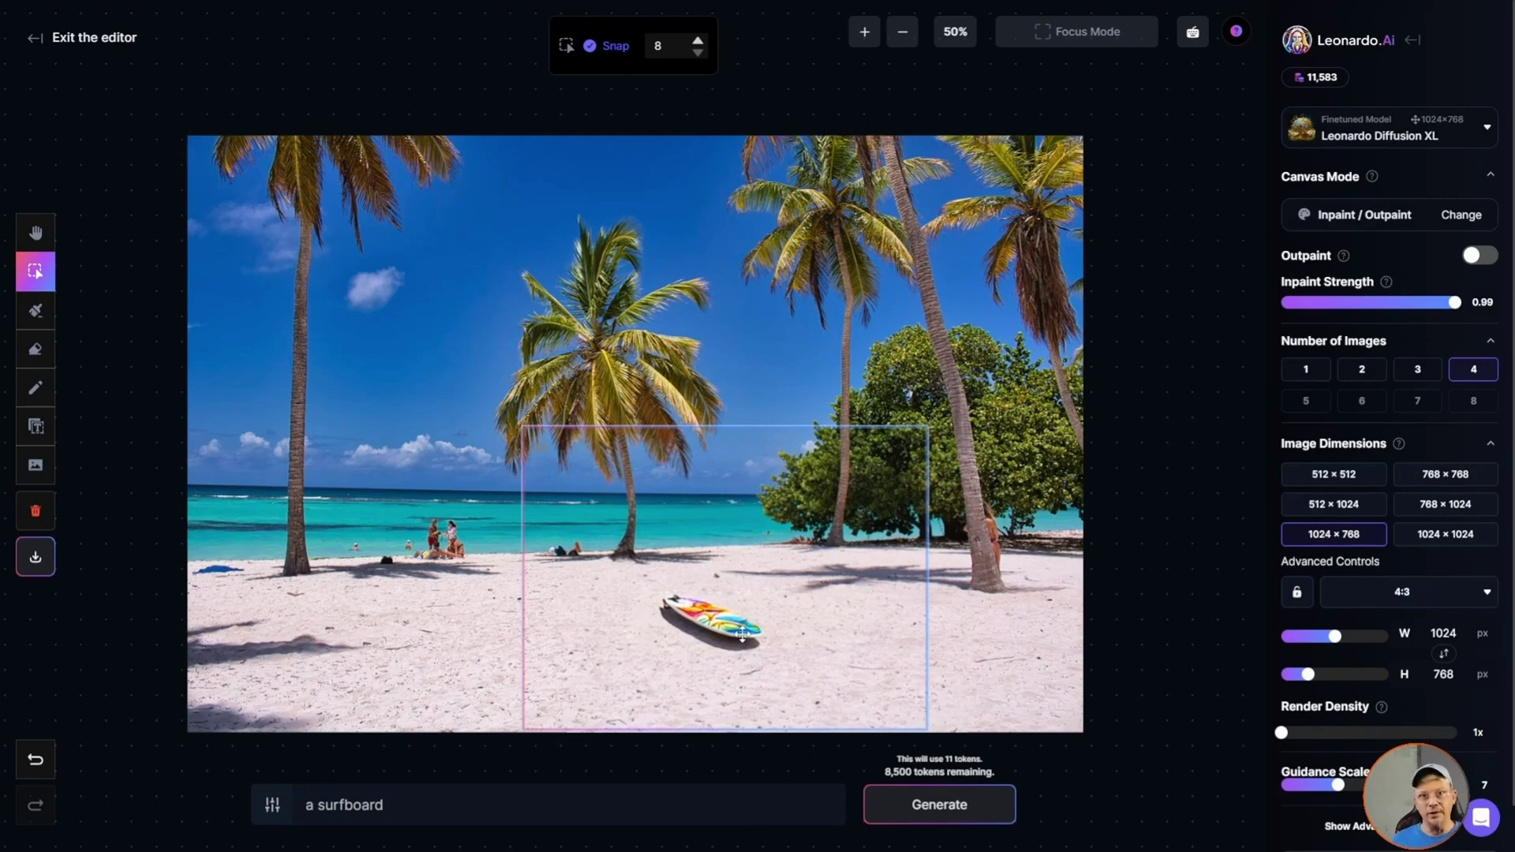
pyautogui.moveTo(742, 635)
pyautogui.mouseDown()
pyautogui.moveTo(483, 631)
pyautogui.moveTo(473, 611)
pyautogui.moveTo(509, 610)
pyautogui.moveTo(502, 626)
pyautogui.moveTo(530, 582)
pyautogui.moveTo(588, 662)
pyautogui.moveTo(582, 677)
pyautogui.mouseUp()
pyautogui.click(35, 310)
# - Replace the prompt with the full beach scene description adding 'a surfboard on the white sand', then generate
pyautogui.tripleClick(423, 806)
pyautogui.write('a')
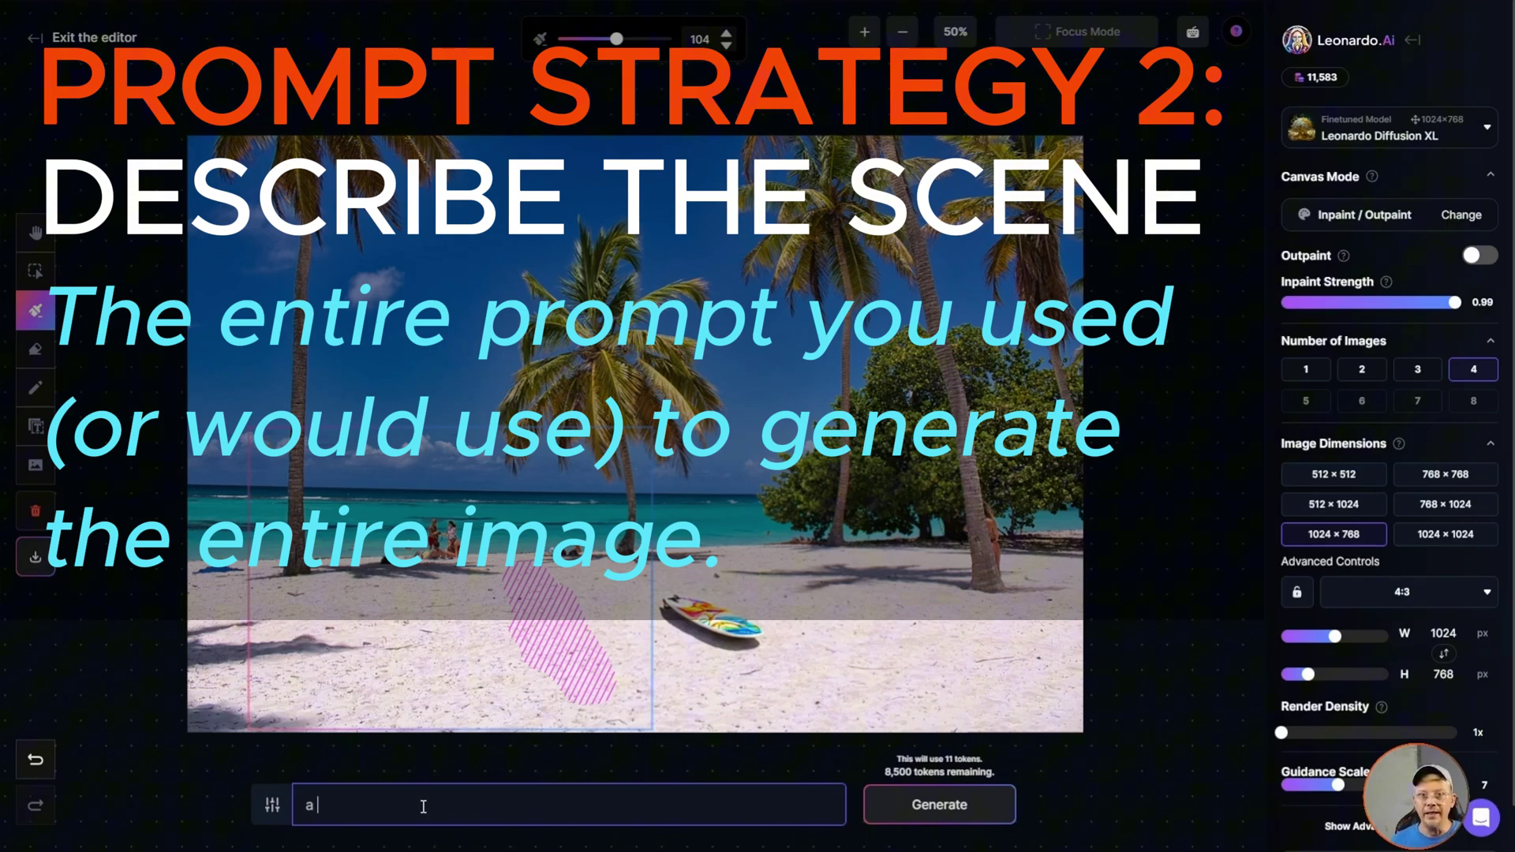
pyautogui.write('beautiful beach with palm trees, white sand and blue water, on a sunny day.')
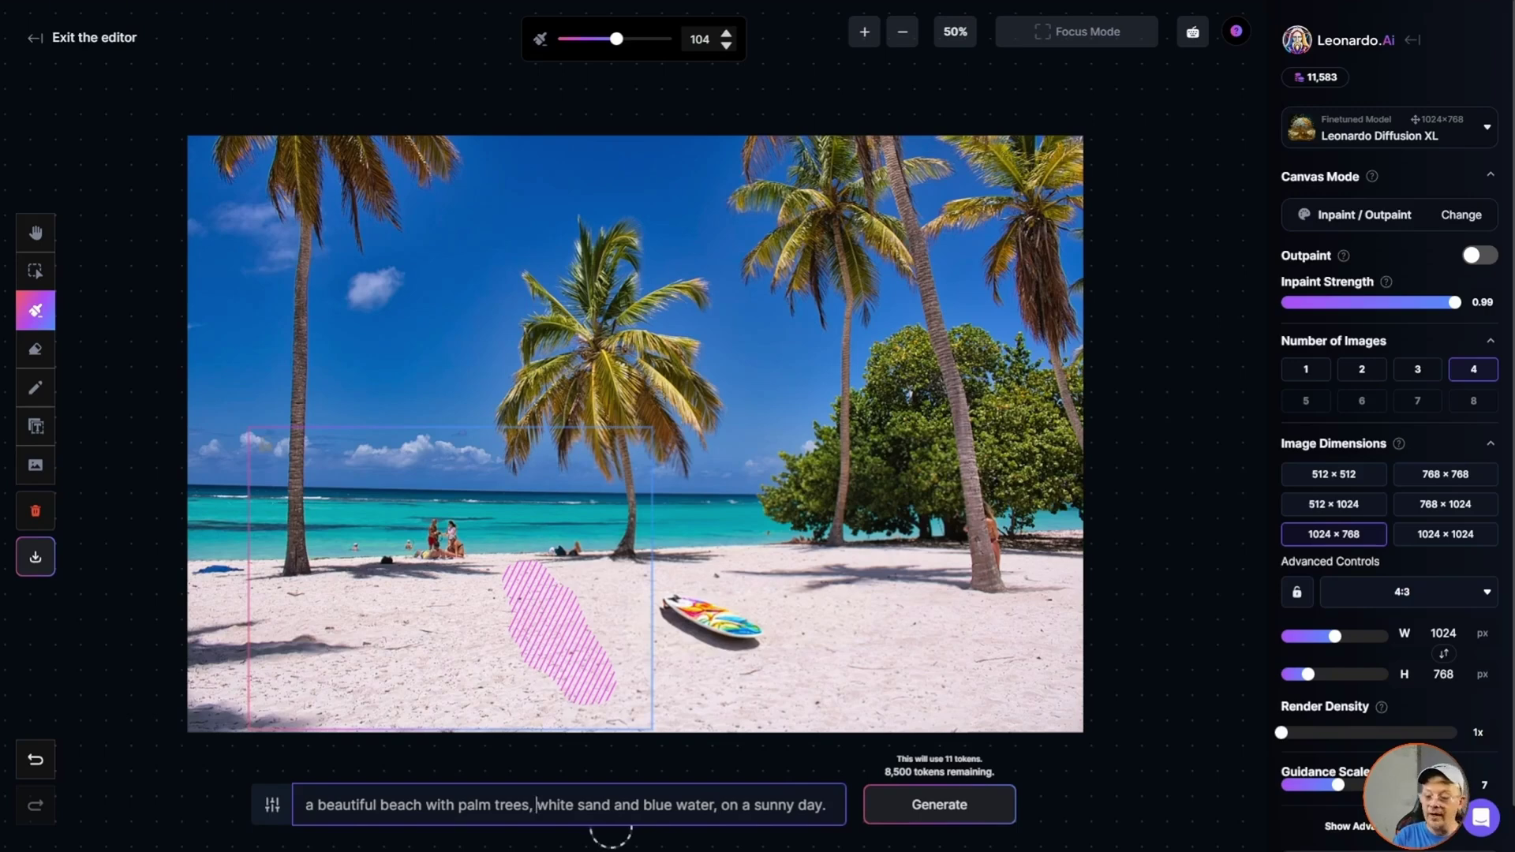
pyautogui.write('a surfboard on the')
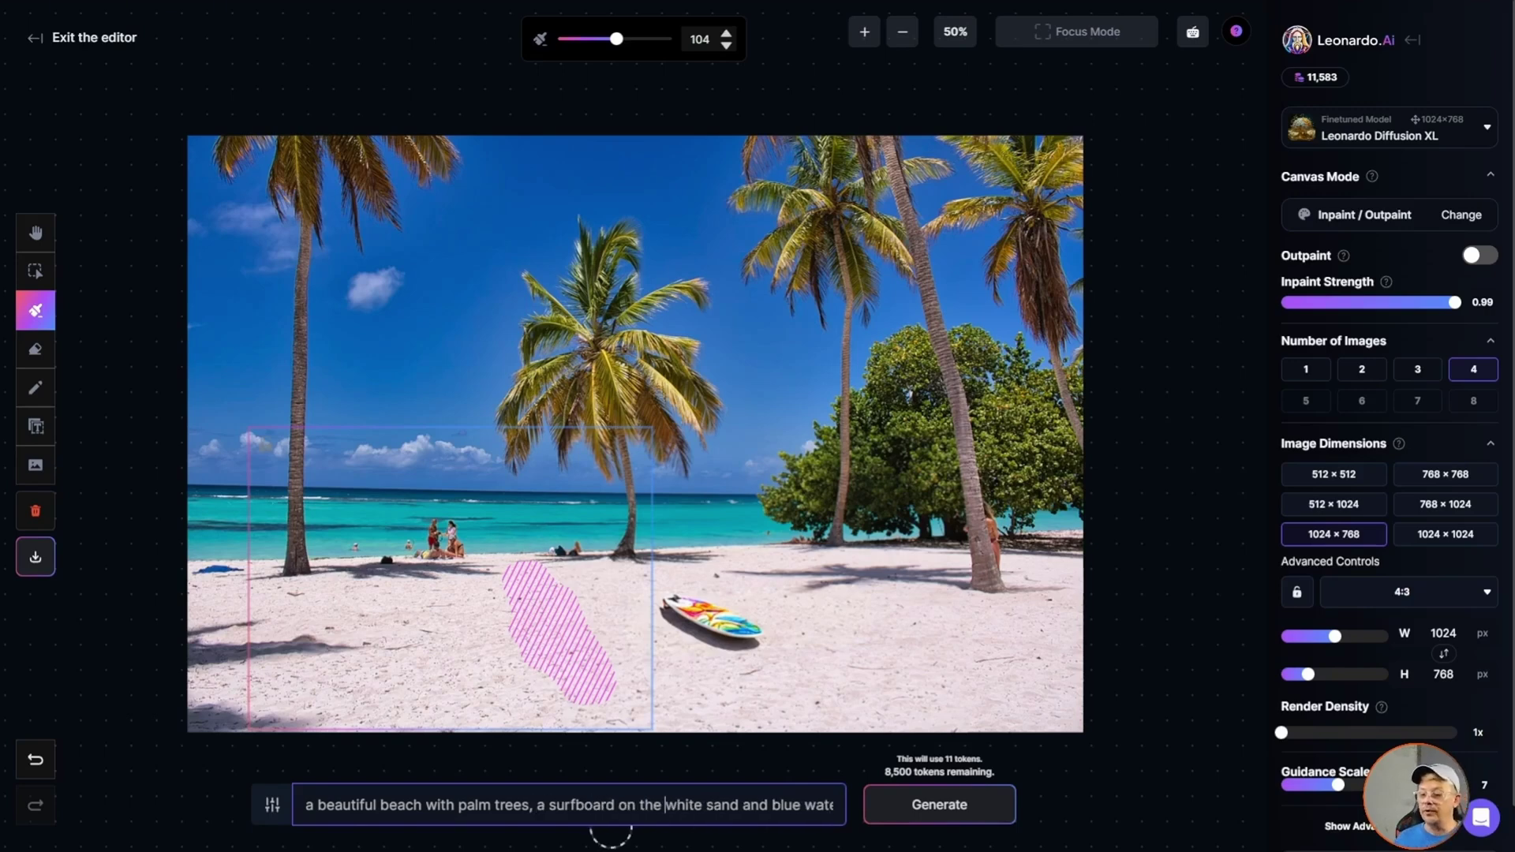
pyautogui.click(738, 804)
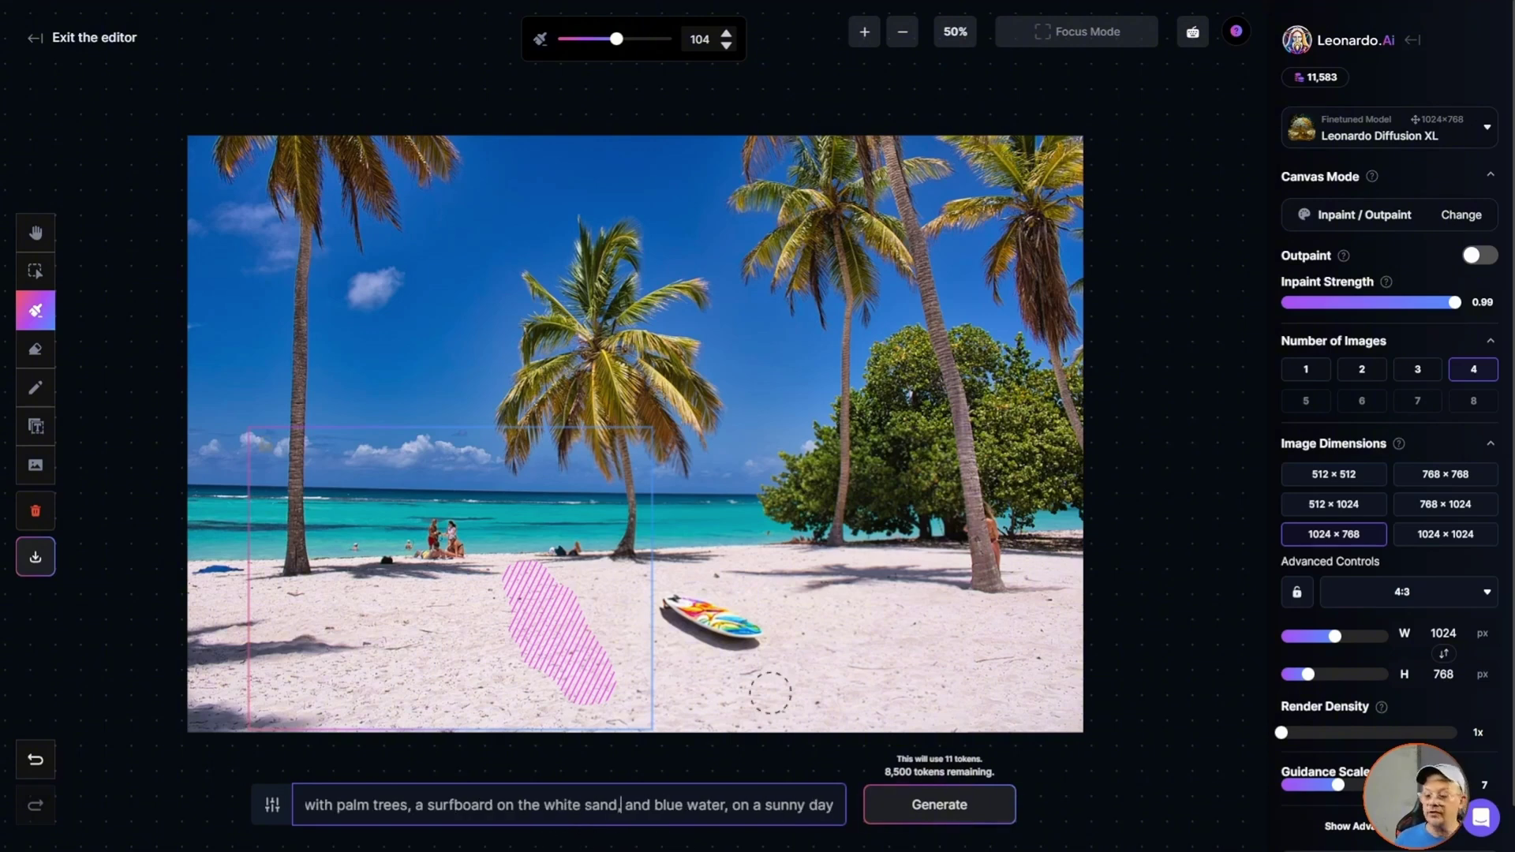
pyautogui.write(',')
pyautogui.click(946, 801)
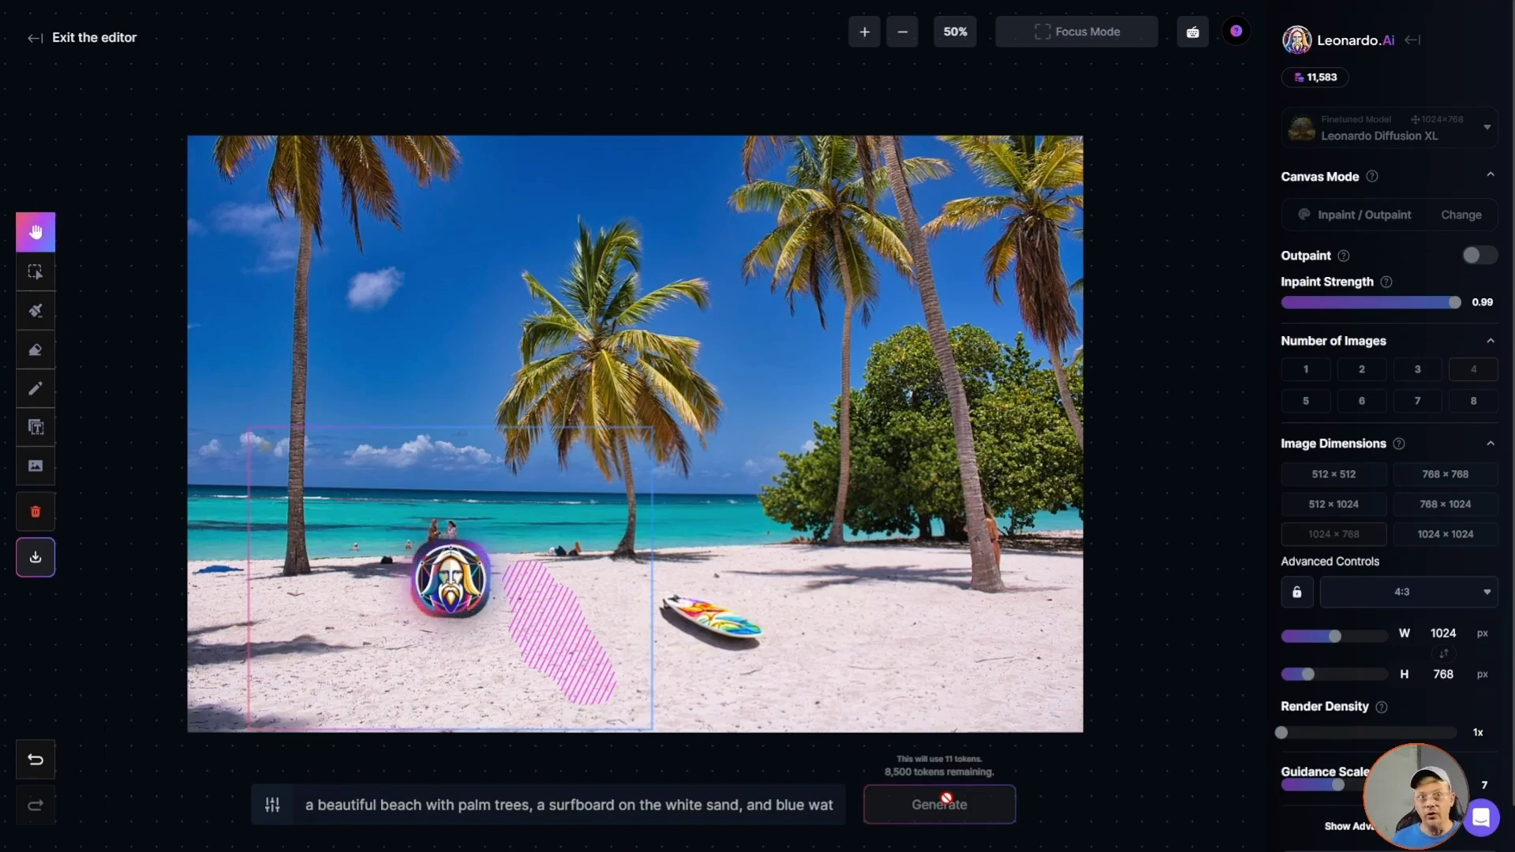
# - Cycle through the left-sand results and accept the green-and-yellow surfboard, variation 4/4
pyautogui.click(430, 759)
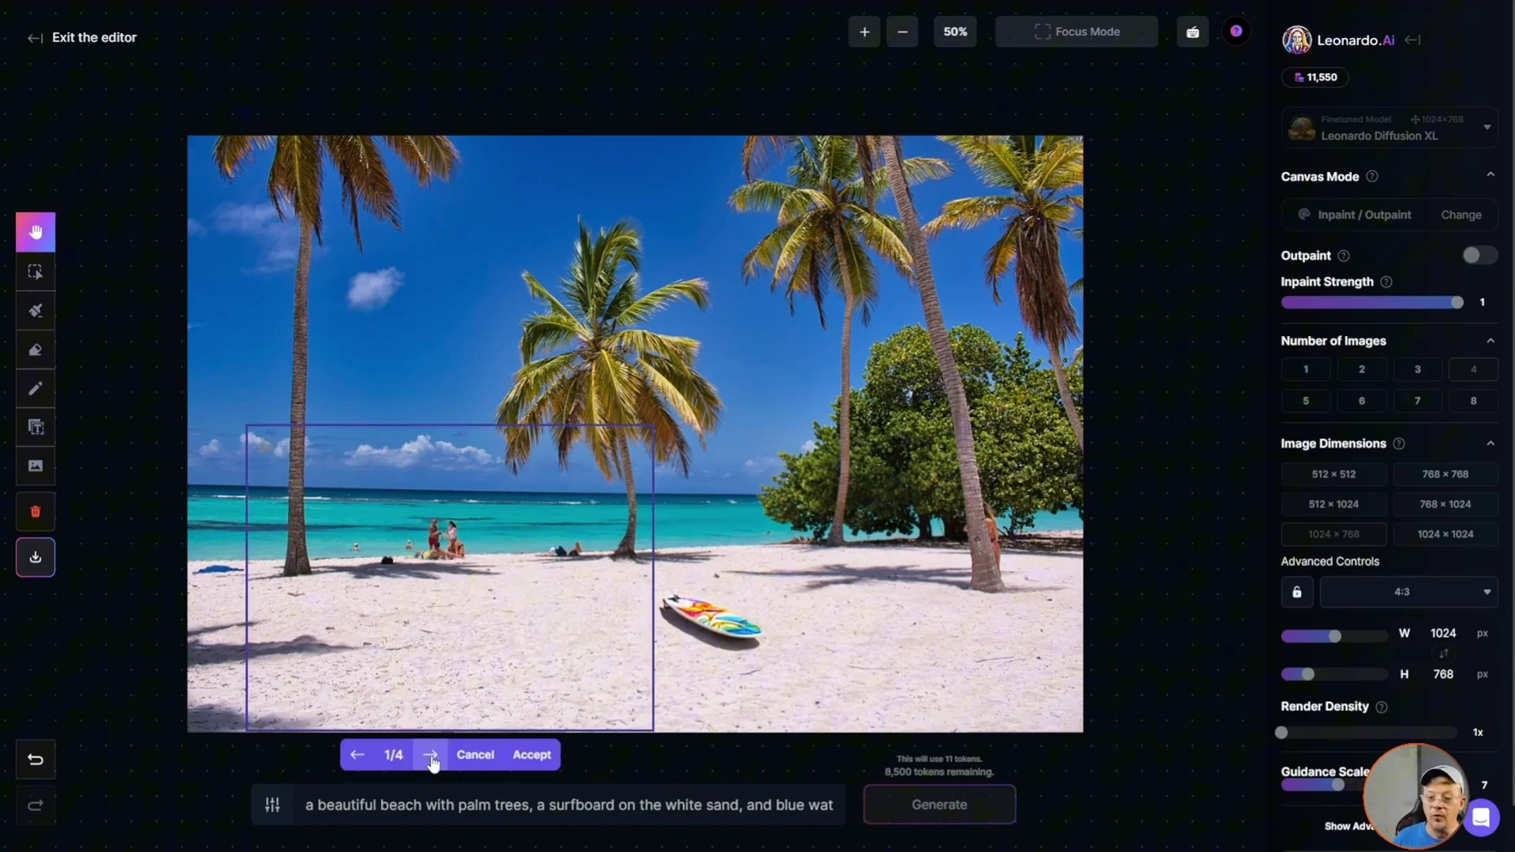
pyautogui.click(431, 758)
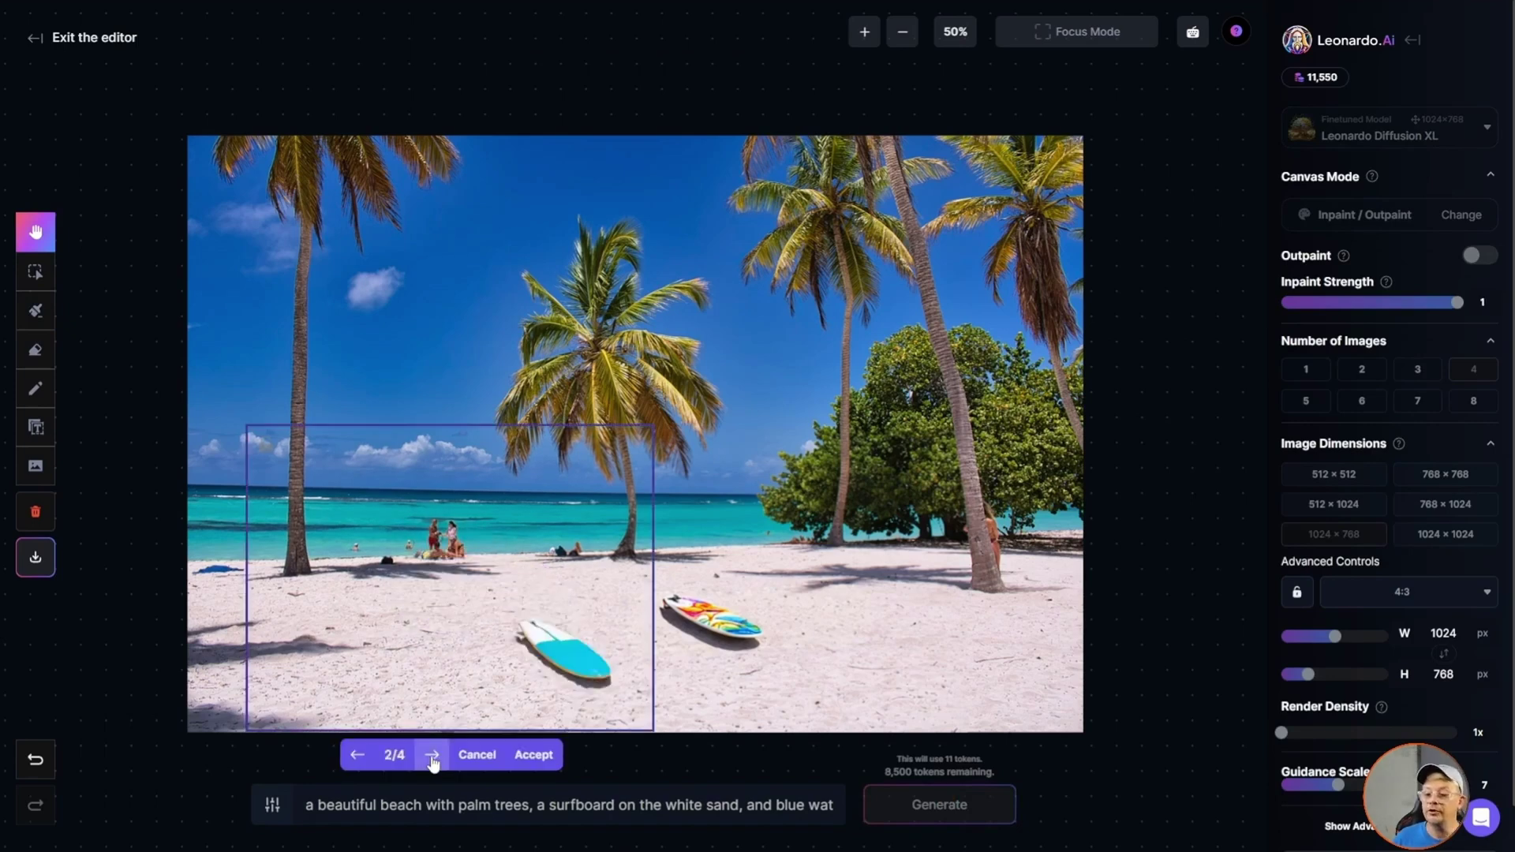
pyautogui.click(432, 758)
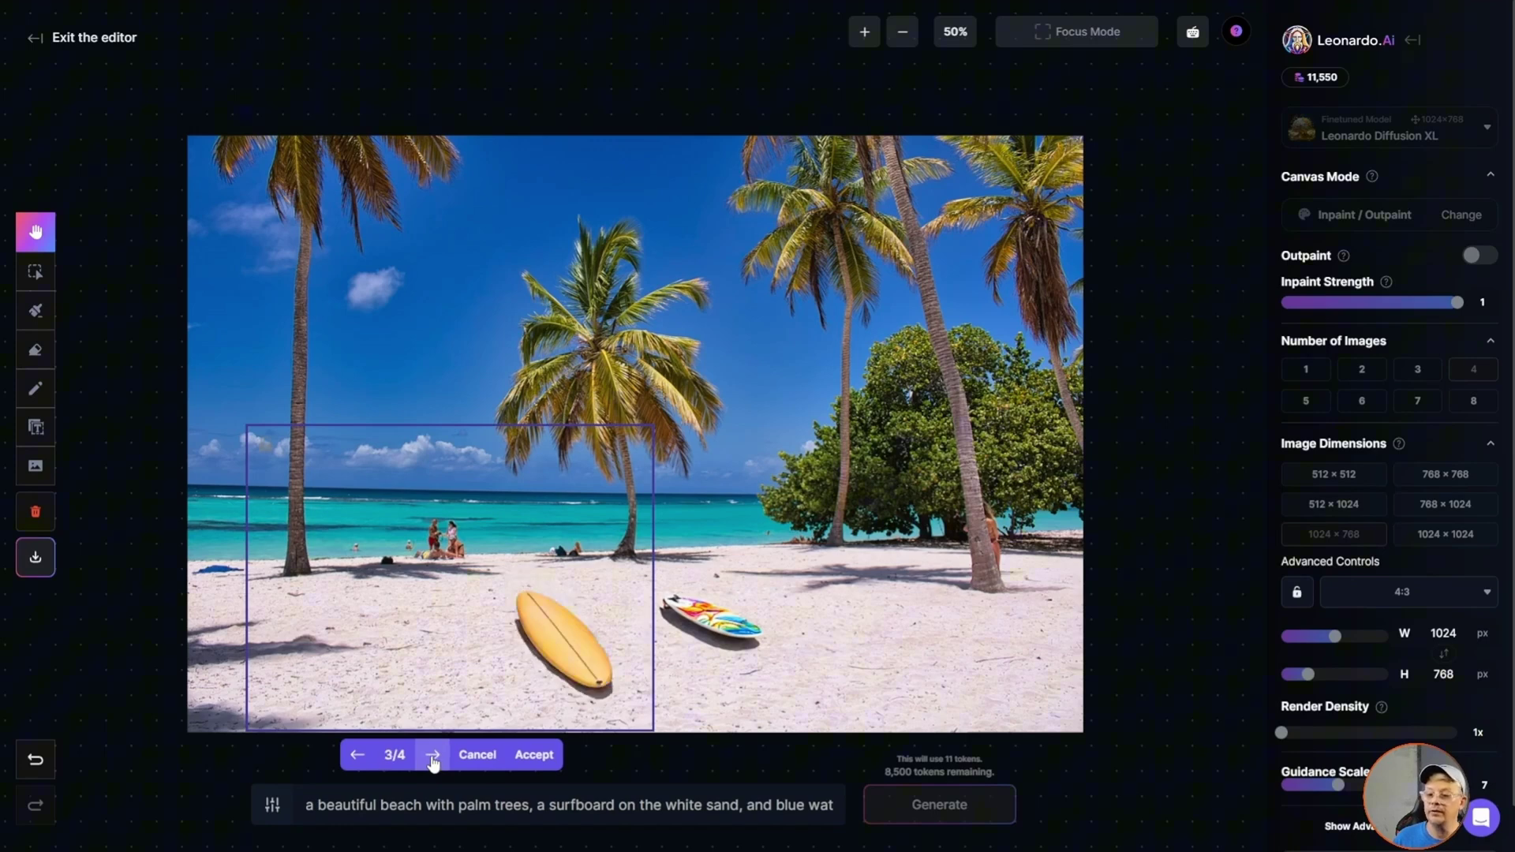
pyautogui.click(433, 757)
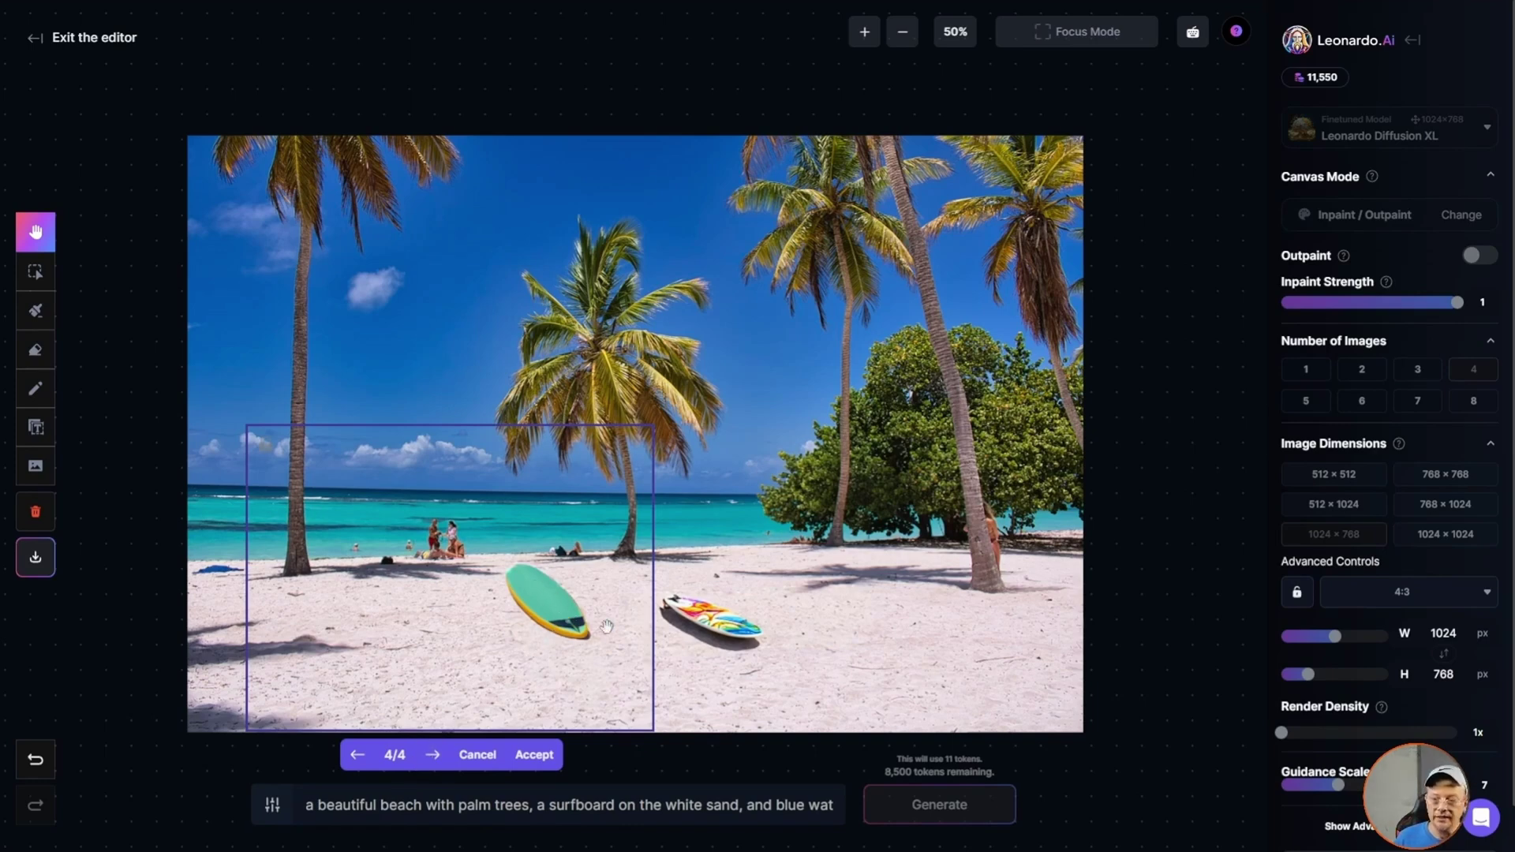
pyautogui.click(534, 754)
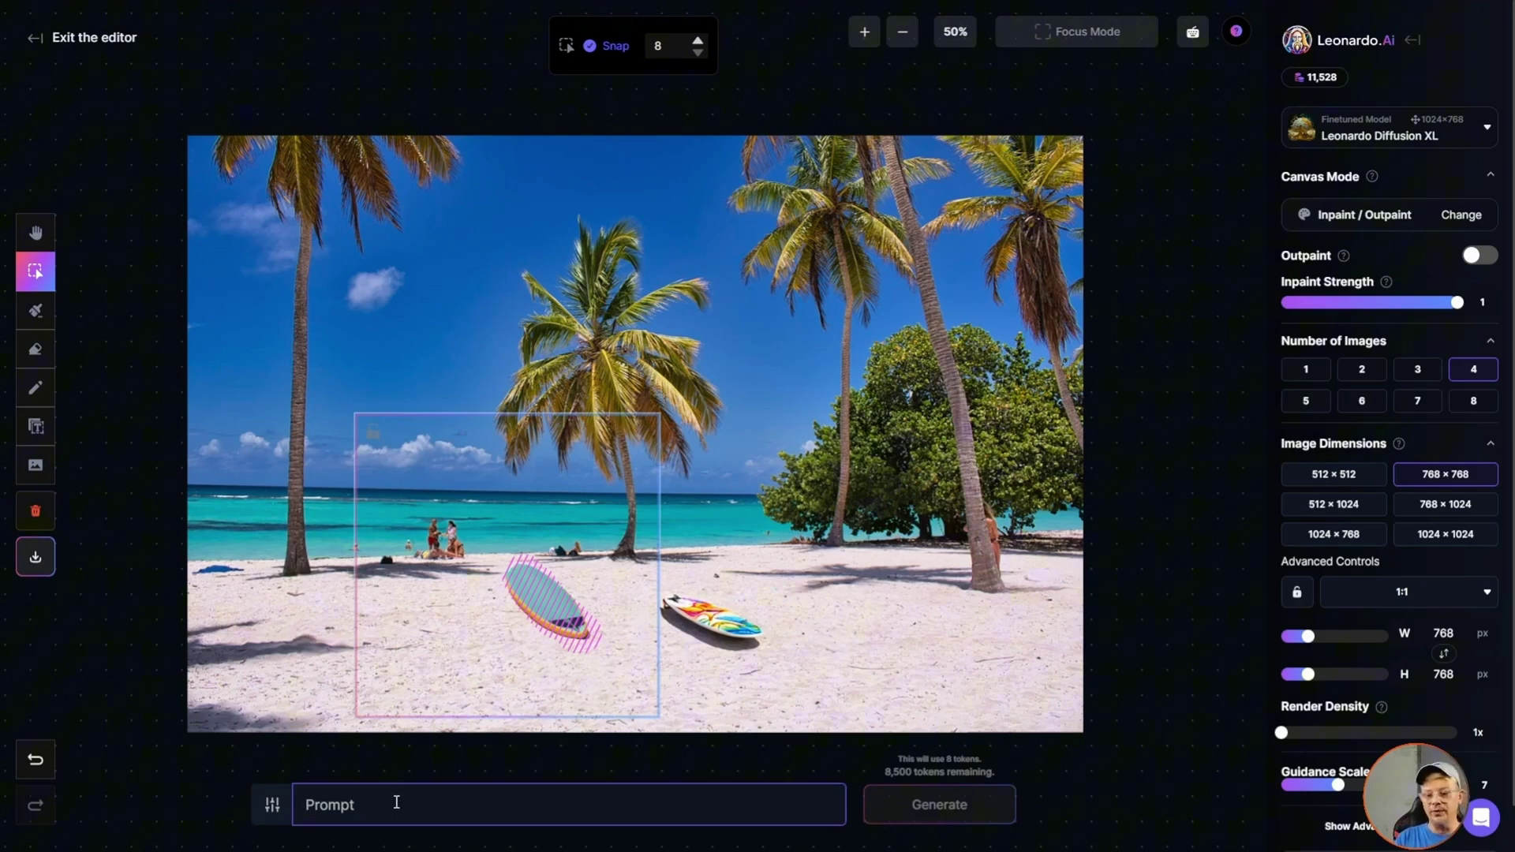
# - Generate from 'A stunning image' at inpaint strength 0.6, then raise render density to 2x
pyautogui.write('A stunning image')
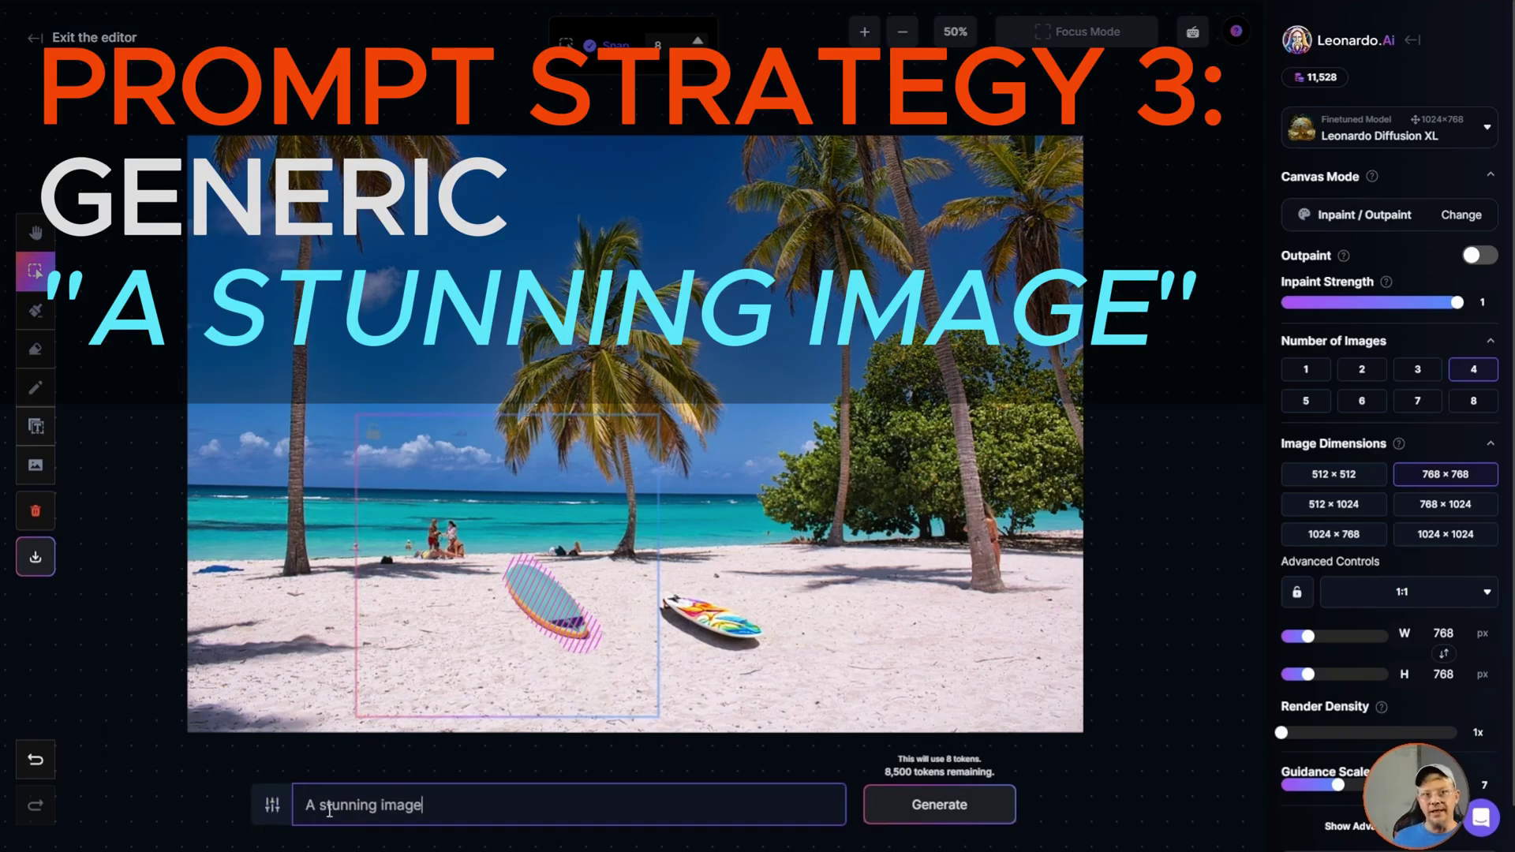
pyautogui.moveTo(1457, 302); pyautogui.dragTo(1371, 308)
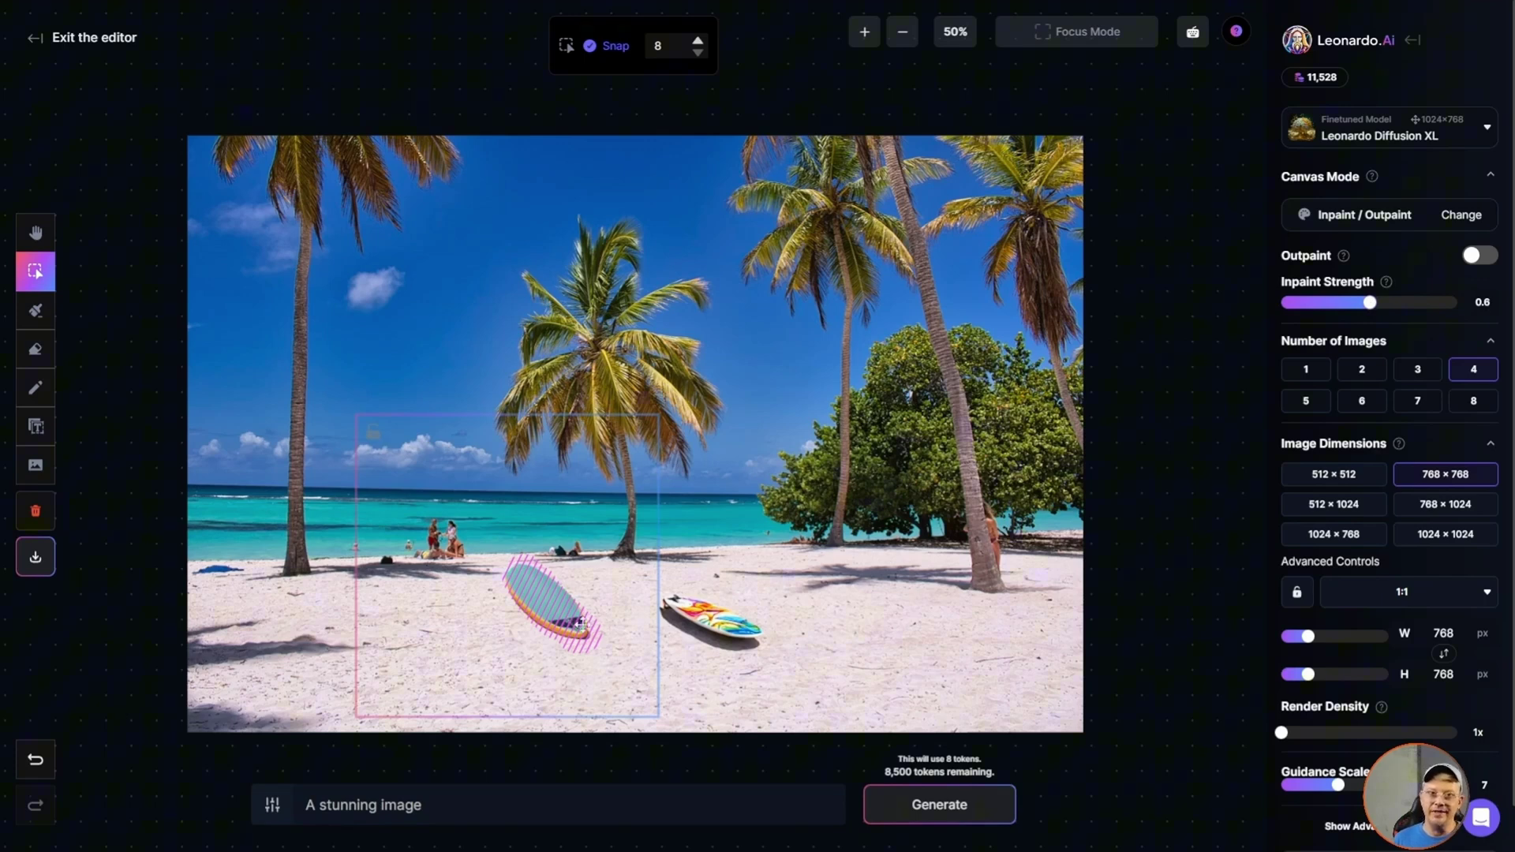
pyautogui.click(957, 805)
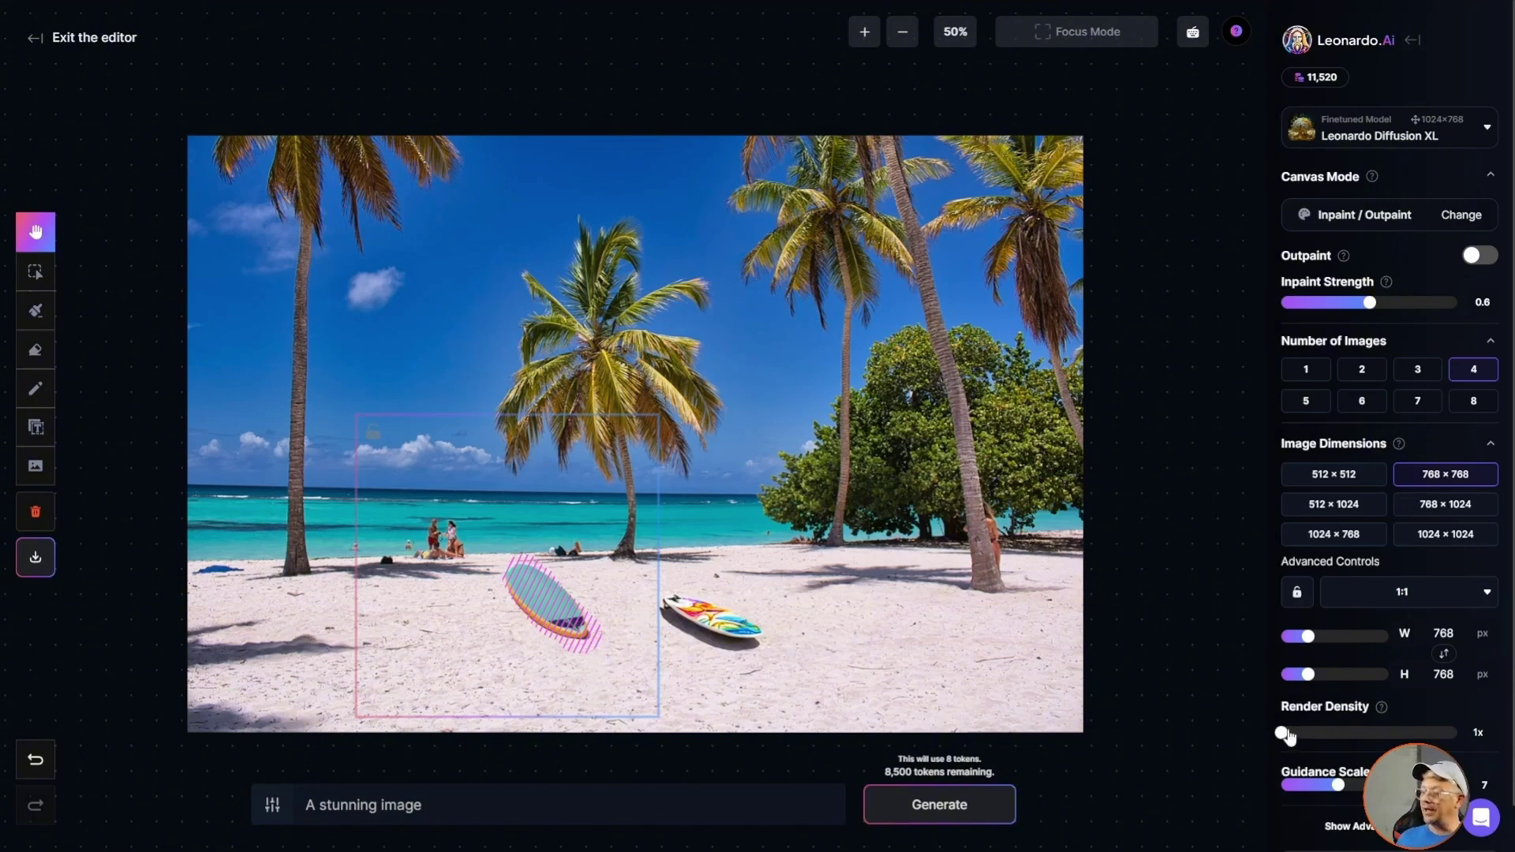
pyautogui.moveTo(1286, 735); pyautogui.dragTo(1335, 737)
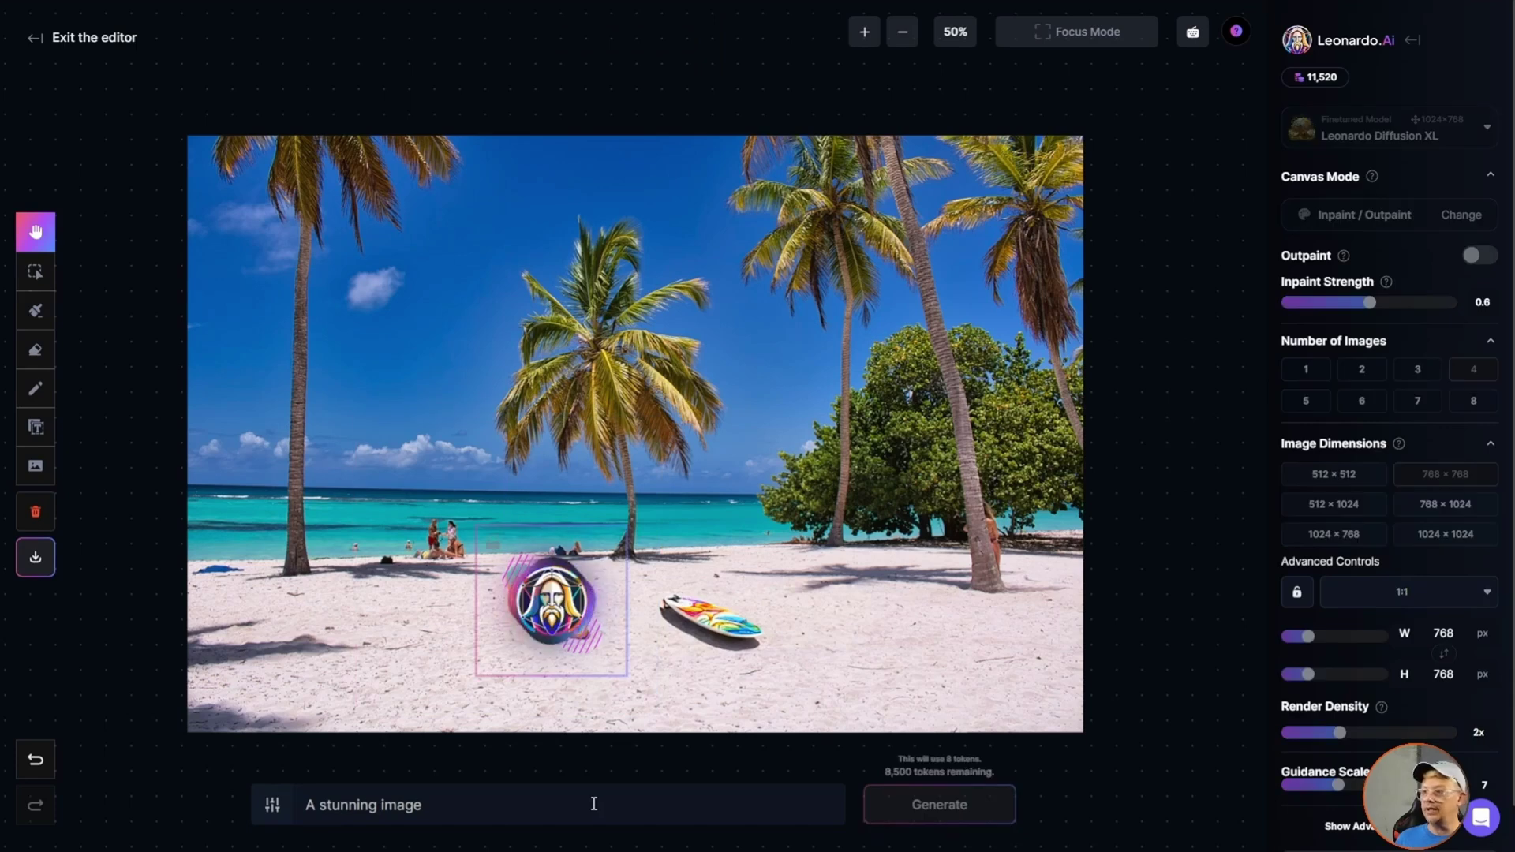
# - Step to the next generic-prompt variation, the green-and-yellow surfboard on the left sand
pyautogui.click(537, 704)
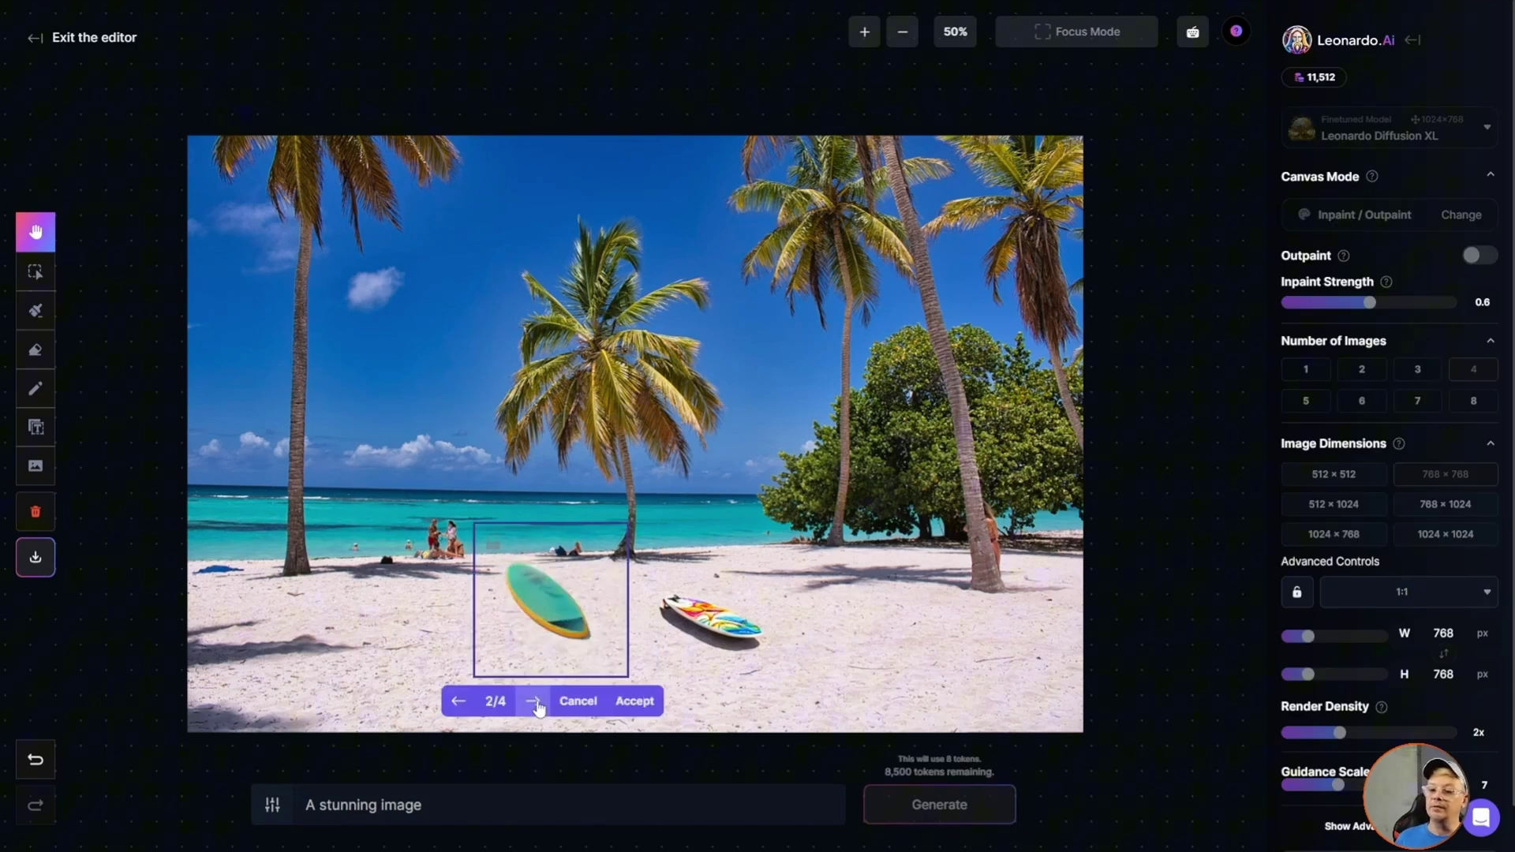